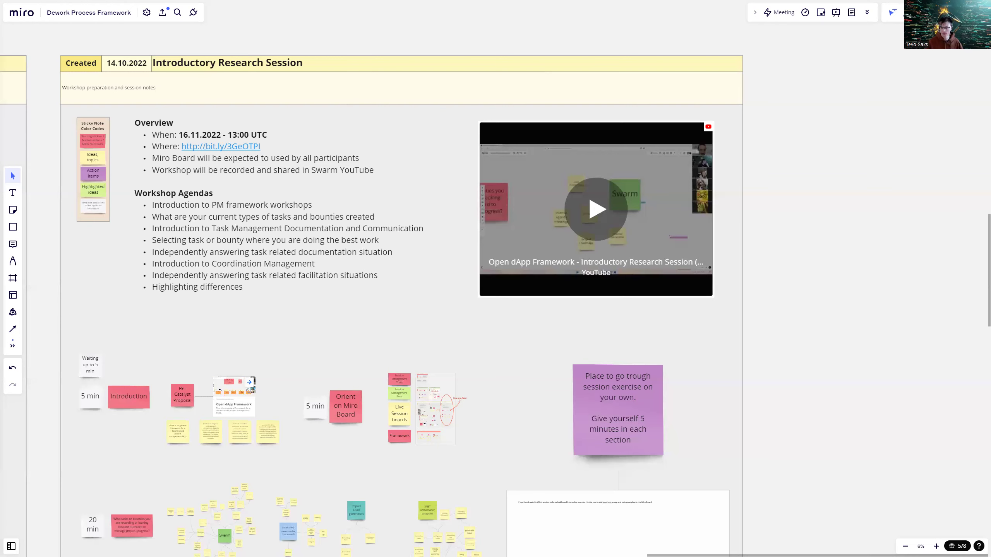
# - Zoom from 6% to 18% on the F9 - Catalyst Proposal notes and Open dApp Framework card
pyautogui.scroll(-2, 170, 325)
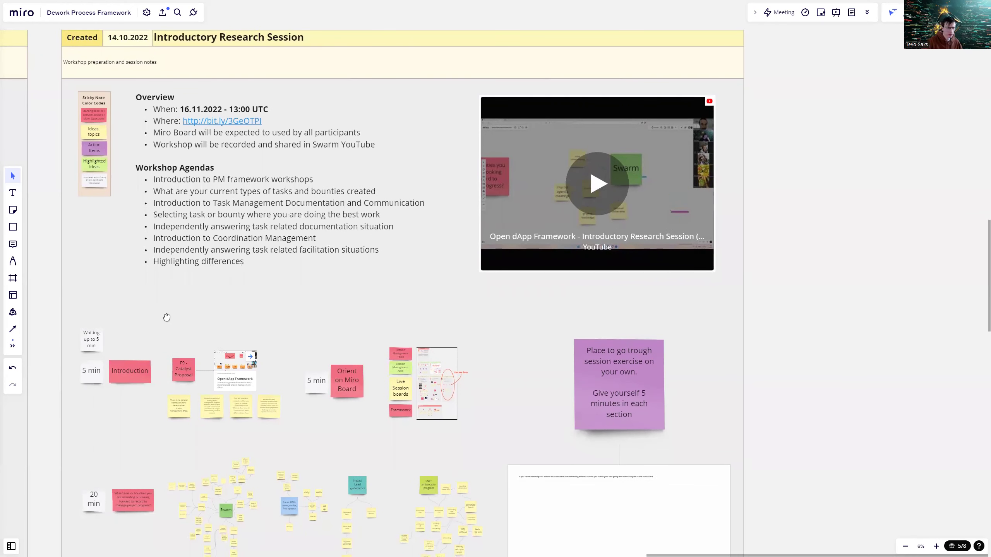
pyautogui.scroll(-1, 167, 312)
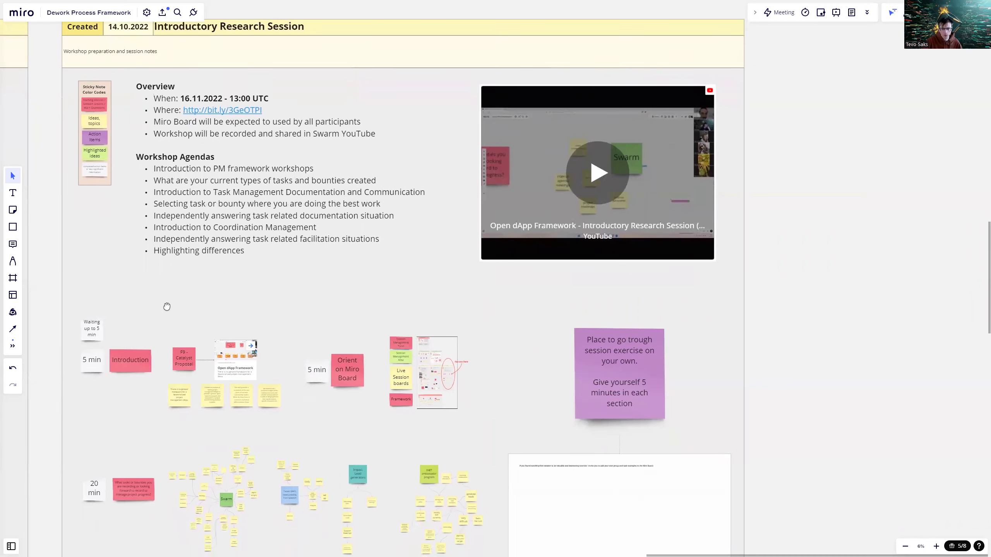
pyautogui.scroll(1, 179, 380)
pyautogui.scroll(3, 190, 366)
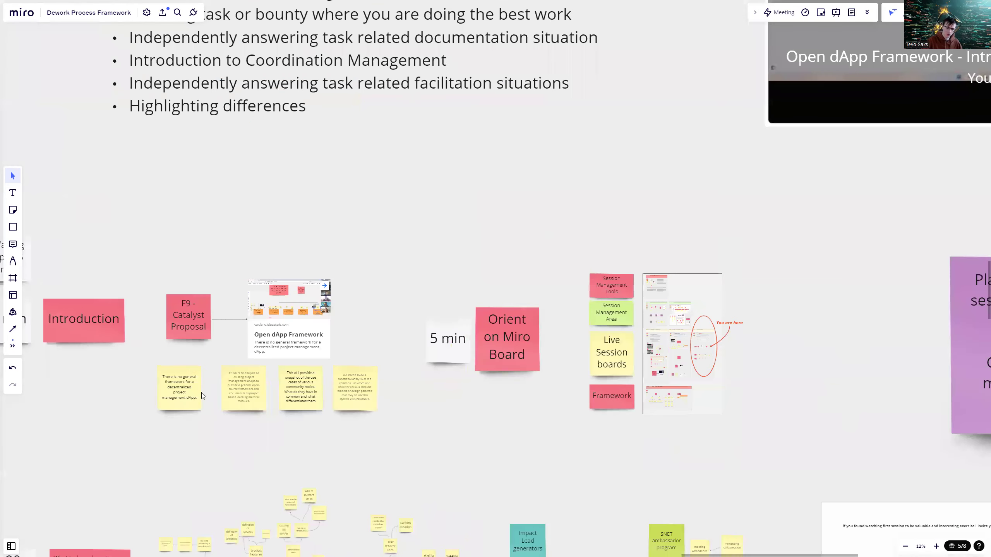
pyautogui.scroll(3, 207, 398)
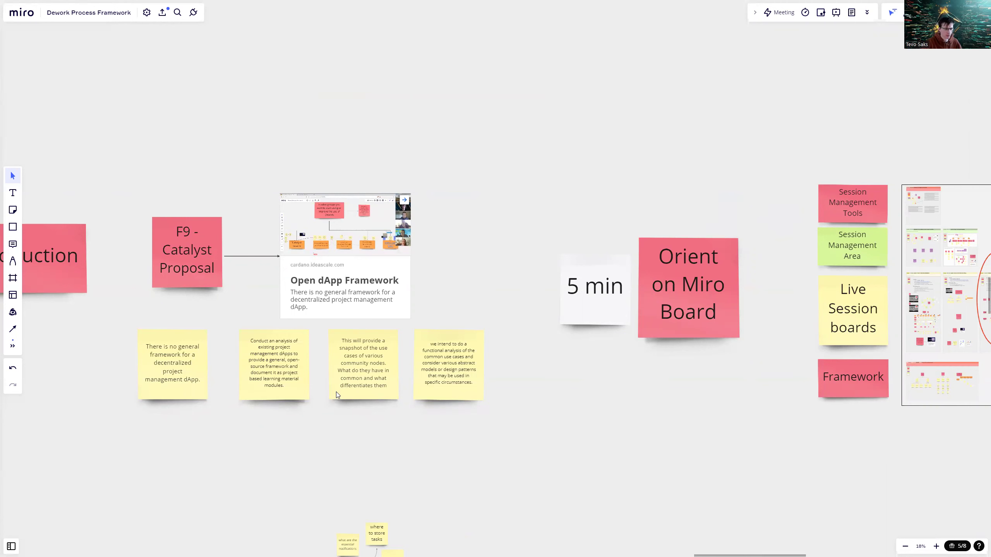
# - Zoom out and pan right to the Orient on Miro Board notes
pyautogui.scroll(-2, 336, 392)
pyautogui.moveTo(429, 343); pyautogui.dragTo(193, 339)
pyautogui.scroll(1, 471, 330)
pyautogui.moveTo(472, 329); pyautogui.dragTo(398, 336)
# - Zoom into the board-areas map with its You are here marker, then back out to 18%
pyautogui.scroll(3, 398, 337)
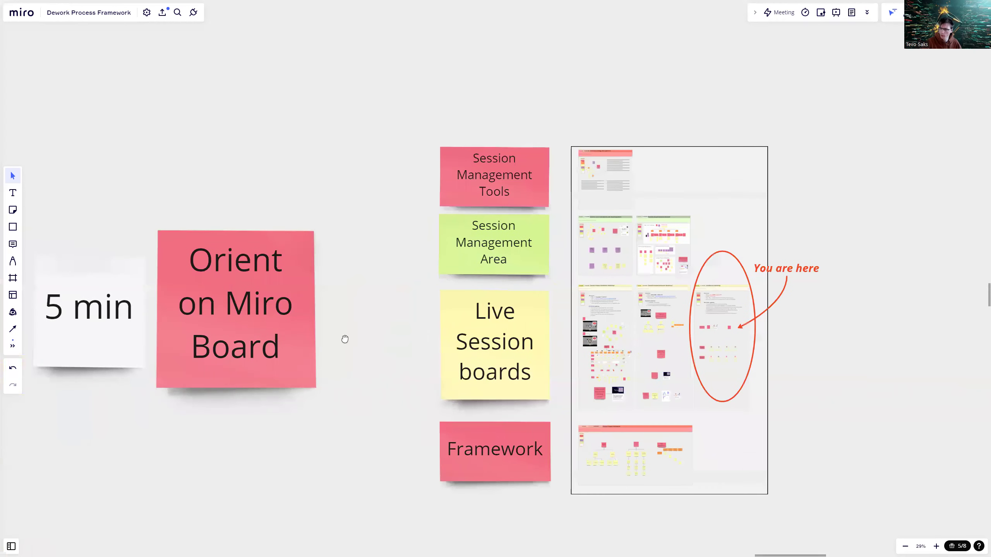
pyautogui.hscroll(2, 338, 339)
pyautogui.scroll(1, 327, 339)
pyautogui.moveTo(650, 306); pyautogui.dragTo(644, 294)
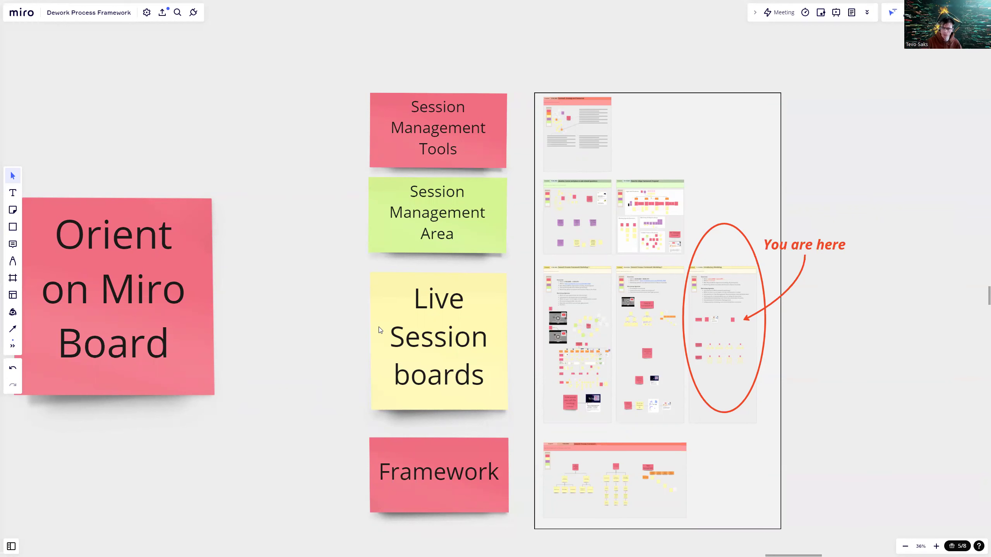
pyautogui.moveTo(352, 315); pyautogui.dragTo(350, 309)
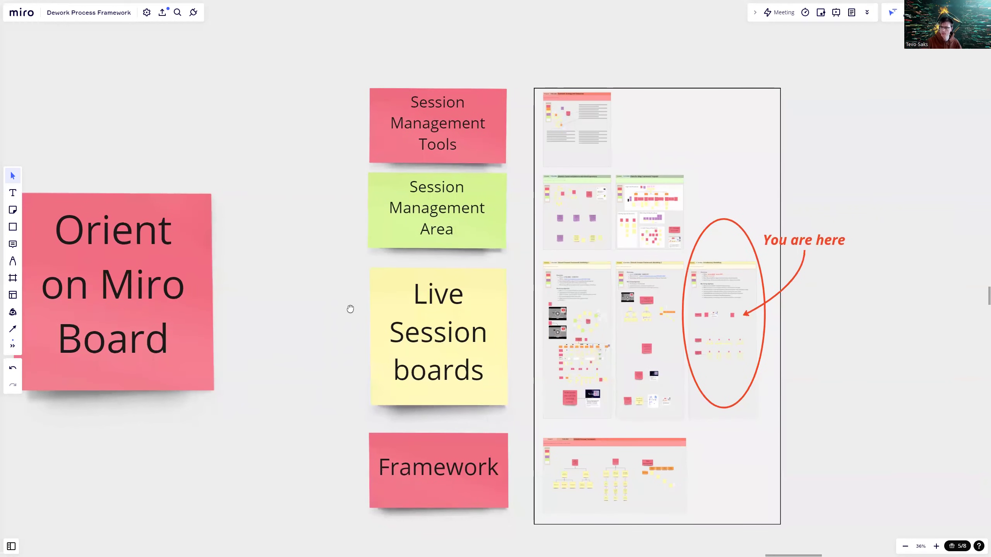
pyautogui.scroll(-1, 344, 357)
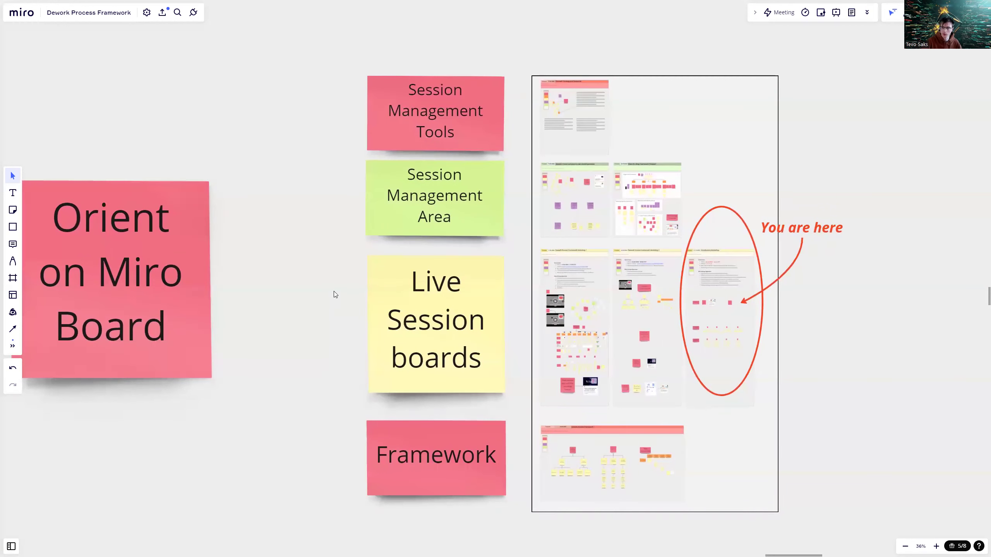
pyautogui.scroll(-5, 333, 291)
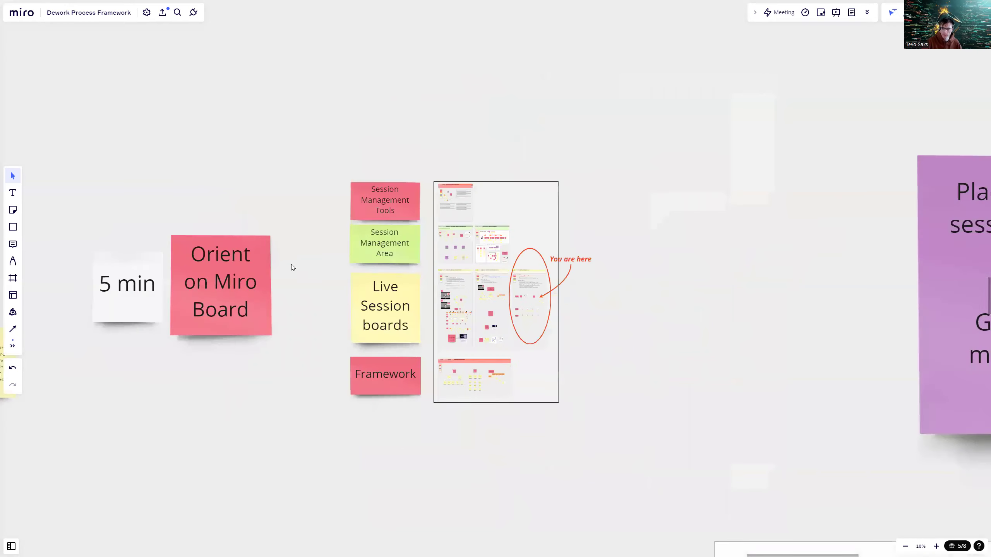
# - Zoom out to 6% over the Introductory Research Session frame with its title in view
pyautogui.scroll(-5, 328, 298)
pyautogui.moveTo(336, 316); pyautogui.dragTo(376, 385)
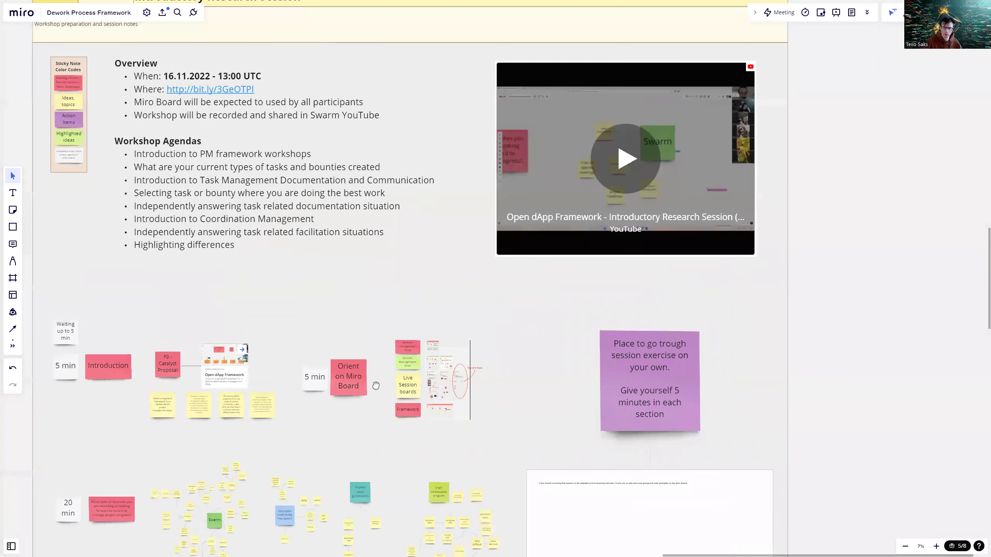
pyautogui.moveTo(242, 96); pyautogui.dragTo(261, 152)
pyautogui.scroll(-1, 261, 152)
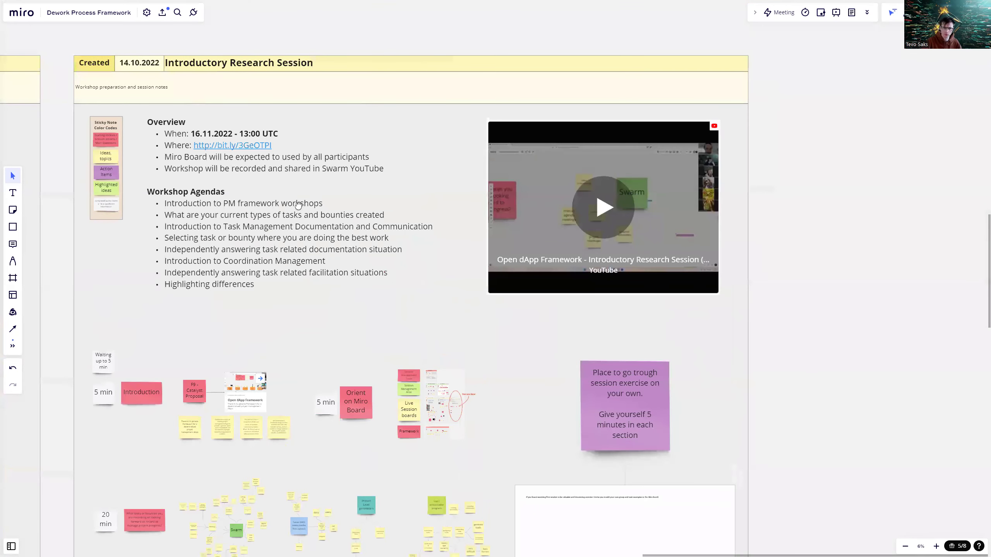
pyautogui.scroll(-2, 297, 203)
pyautogui.scroll(-1, 335, 244)
pyautogui.scroll(-2, 335, 244)
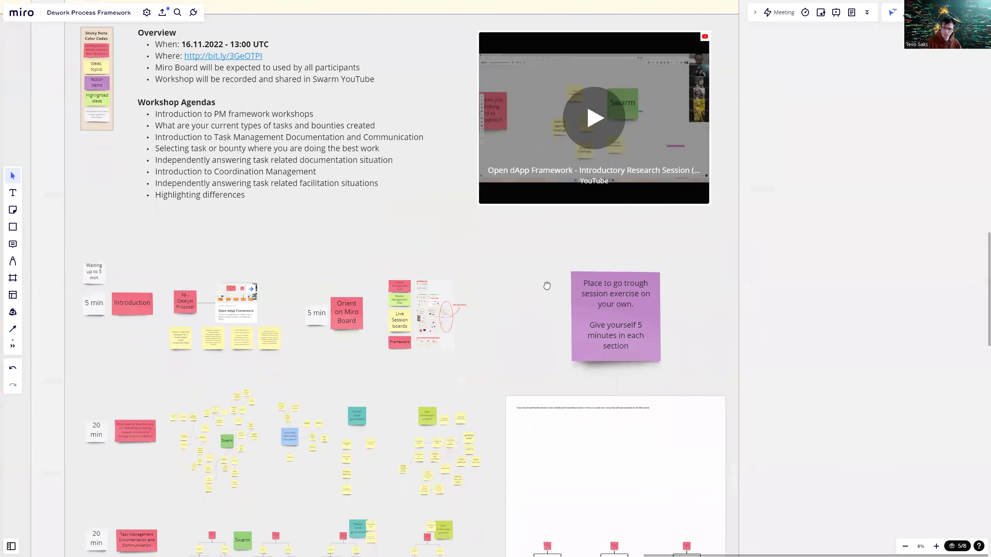
pyautogui.scroll(-1, 526, 281)
pyautogui.scroll(-1, 674, 230)
# - Select the purple self-guided exercise sticky, then deselect it and continue down the layout
pyautogui.click(619, 280)
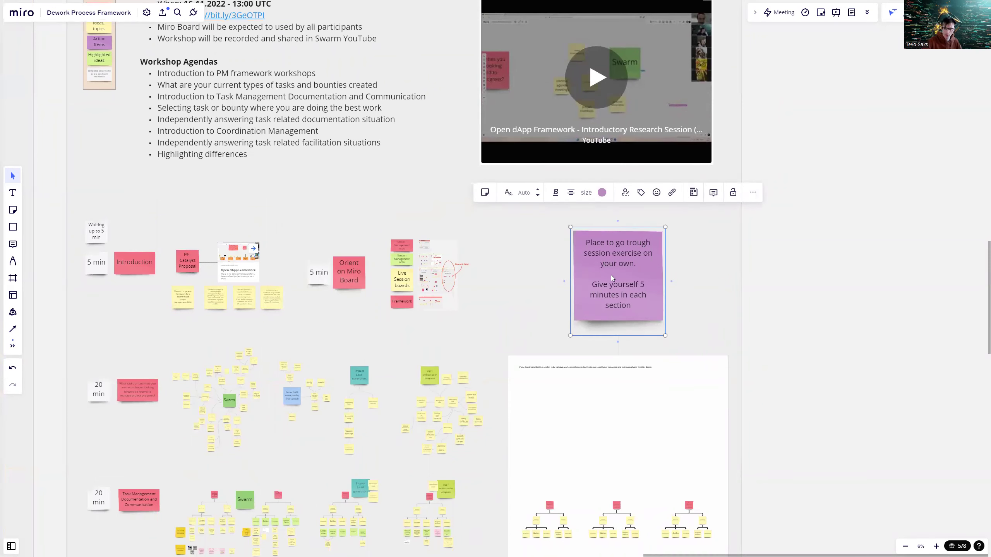
pyautogui.scroll(-5, 634, 307)
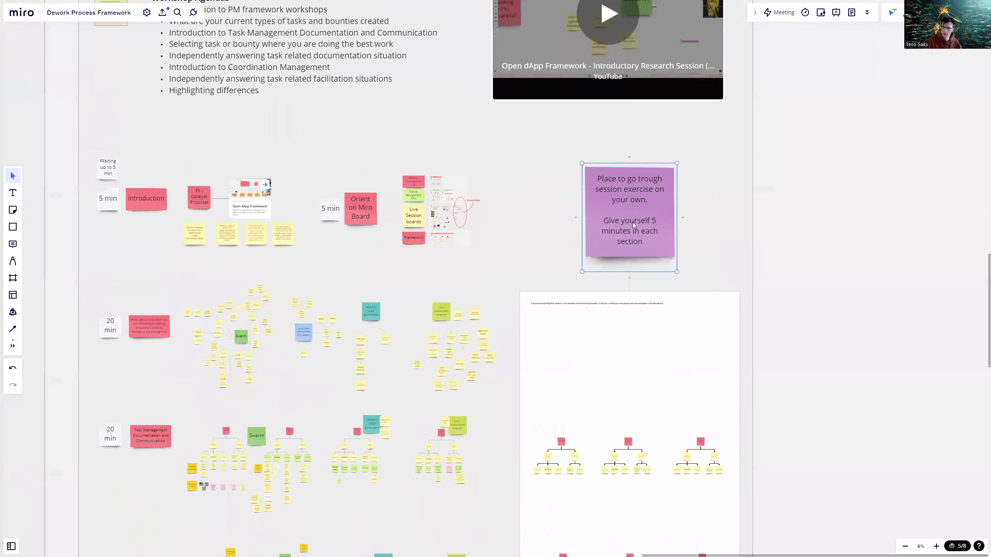
pyautogui.click(537, 213)
pyautogui.scroll(-5, 518, 227)
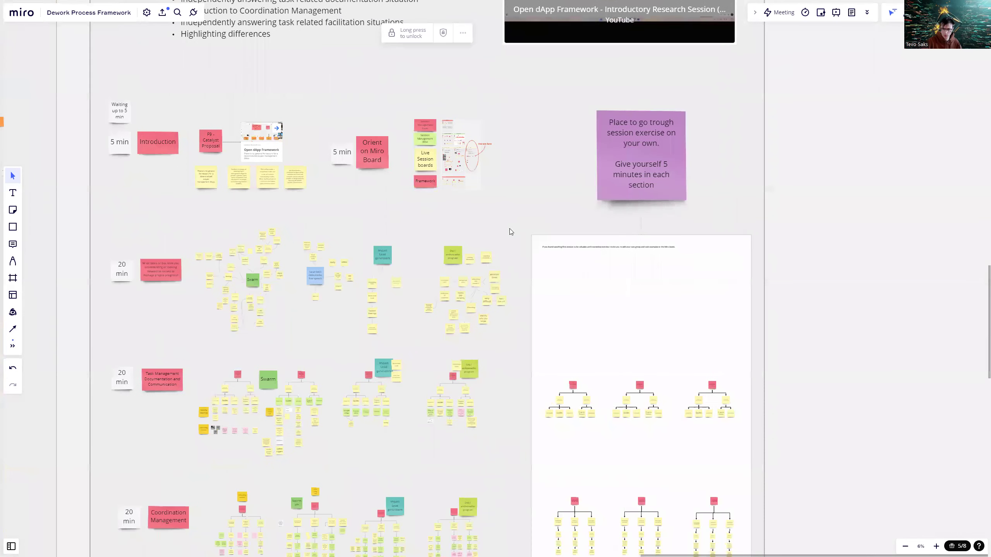
pyautogui.scroll(-2, 518, 249)
pyautogui.scroll(-1, 511, 279)
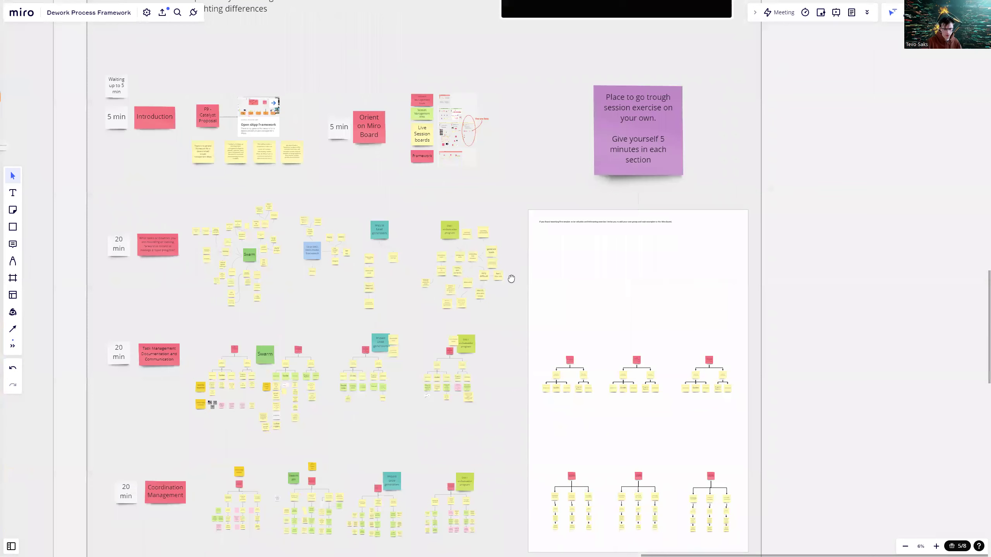
pyautogui.scroll(2, 511, 278)
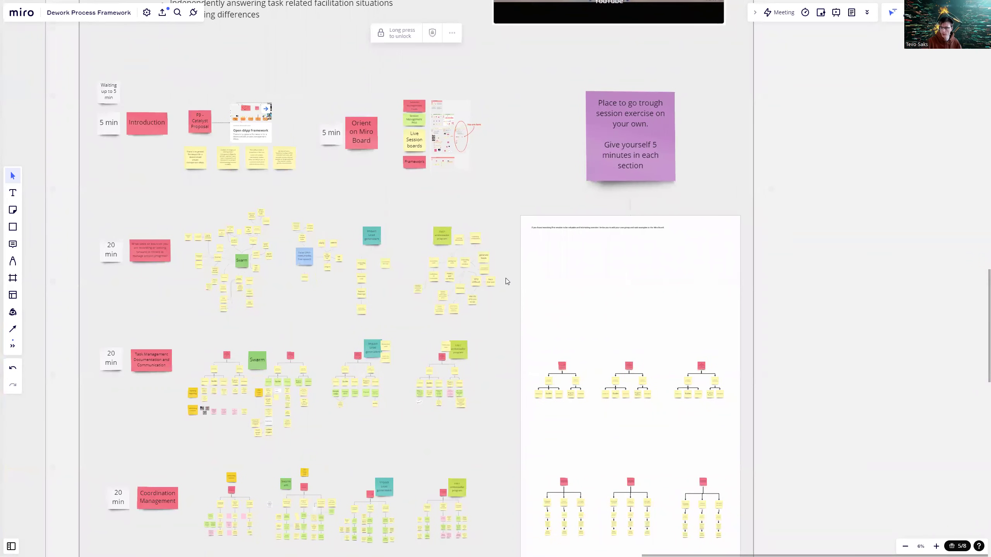
pyautogui.scroll(-2, 507, 274)
# - Move past the 20 min process-tree rows to Task Management and Coordination Management
pyautogui.moveTo(551, 295); pyautogui.dragTo(514, 273)
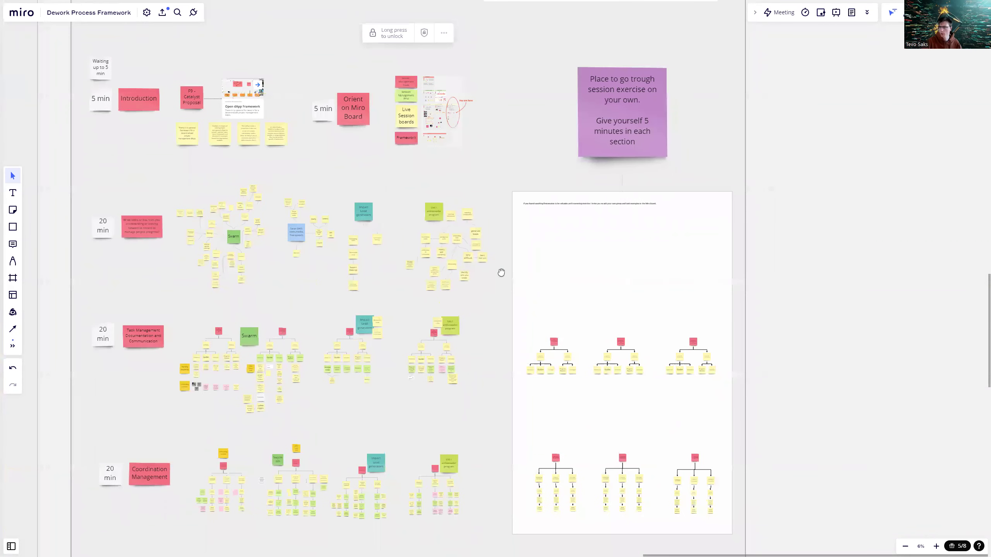
pyautogui.scroll(-1, 500, 273)
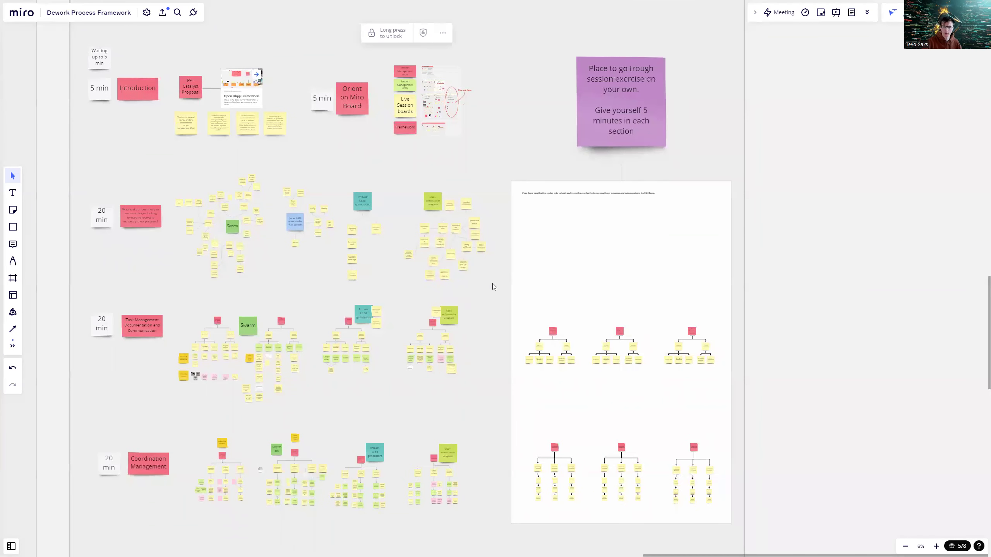
pyautogui.scroll(-1, 591, 345)
pyautogui.scroll(-1, 575, 292)
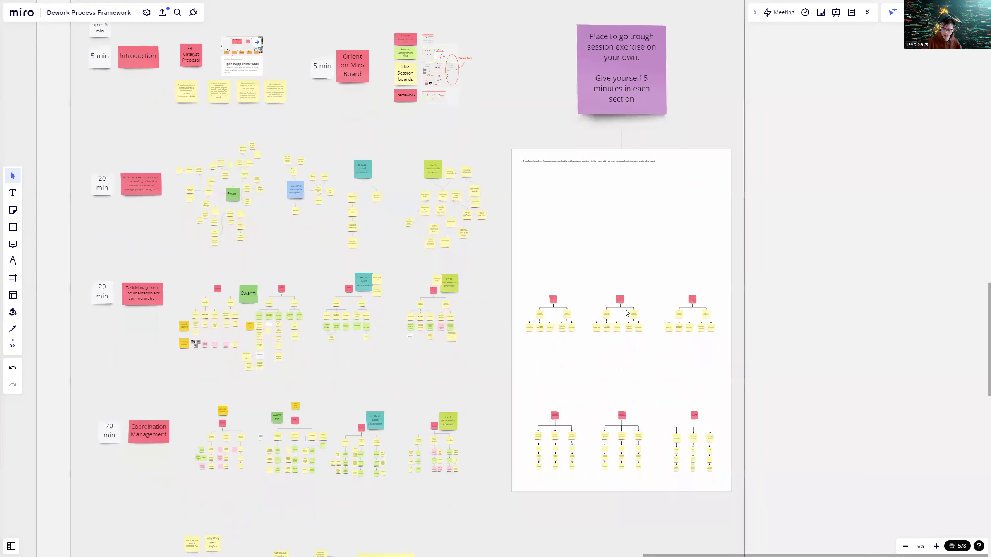
pyautogui.click(461, 266)
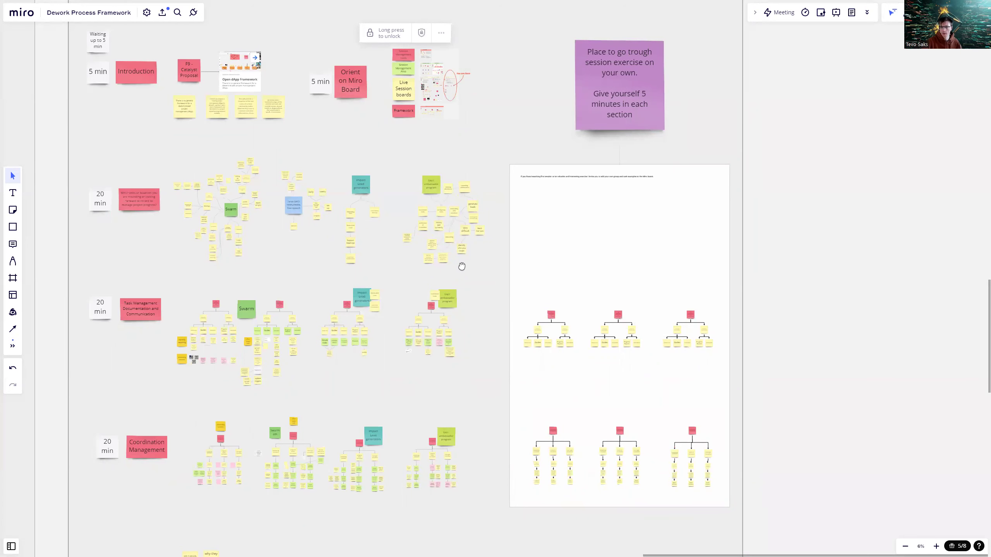
pyautogui.moveTo(270, 236); pyautogui.dragTo(265, 239)
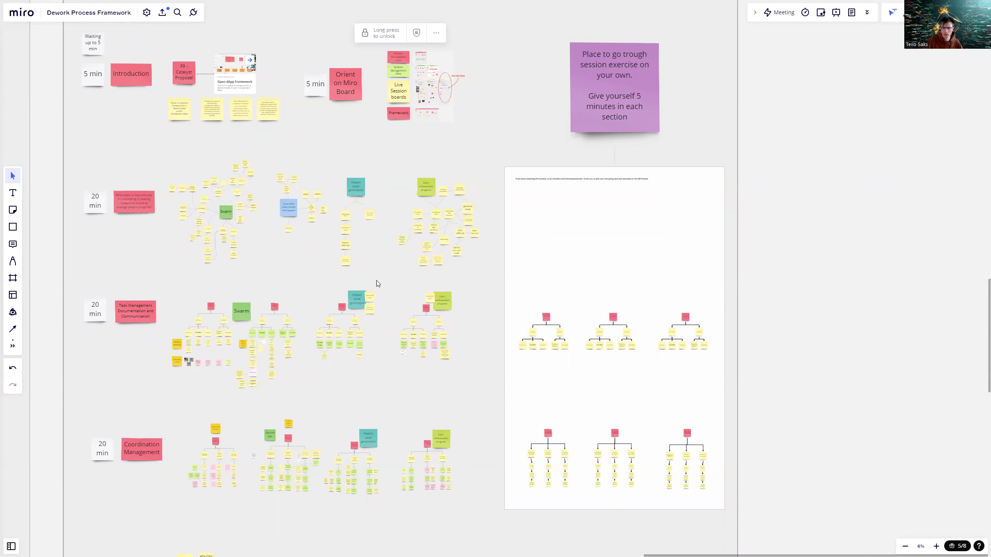
# - Zoom out to 1% and pan down to the frames under Framework
pyautogui.scroll(-2, 375, 304)
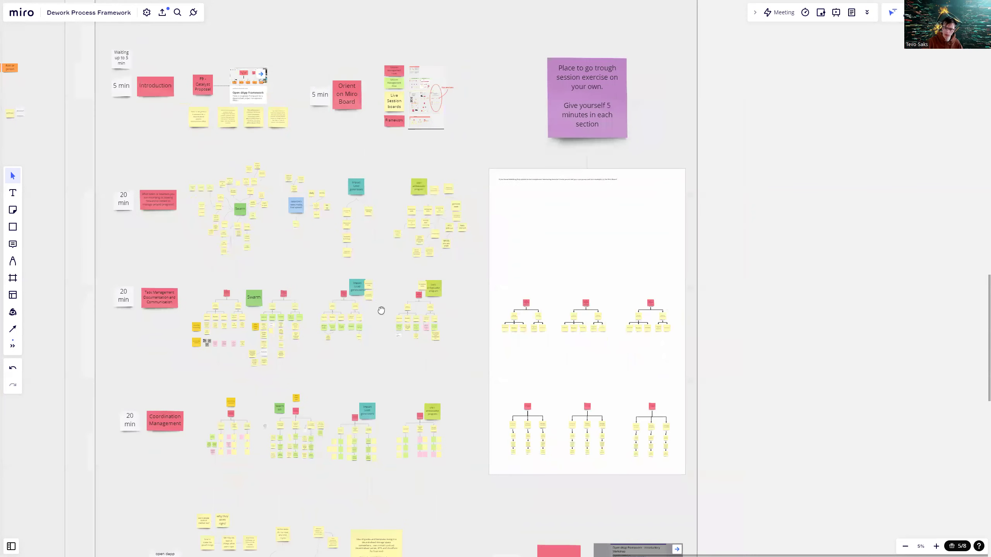
pyautogui.scroll(-3, 387, 290)
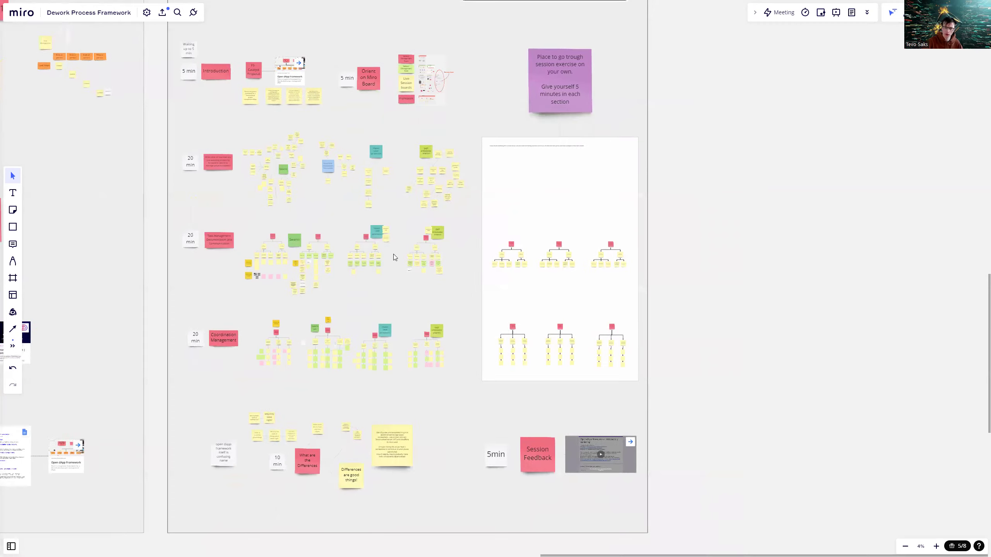
pyautogui.scroll(-2, 390, 296)
pyautogui.moveTo(393, 253); pyautogui.dragTo(400, 171)
pyautogui.moveTo(414, 333); pyautogui.dragTo(430, 217)
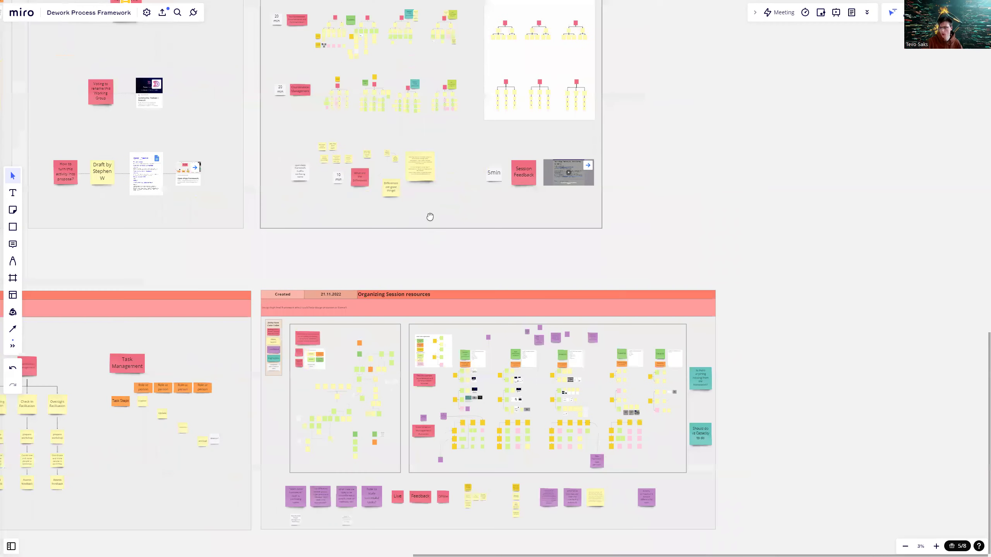
pyautogui.moveTo(437, 295); pyautogui.dragTo(435, 247)
# - Zoom in to 7% on the Organizing Session resources frame dated 21.11.2022
pyautogui.scroll(-3, 316, 248)
pyautogui.scroll(-2, 292, 277)
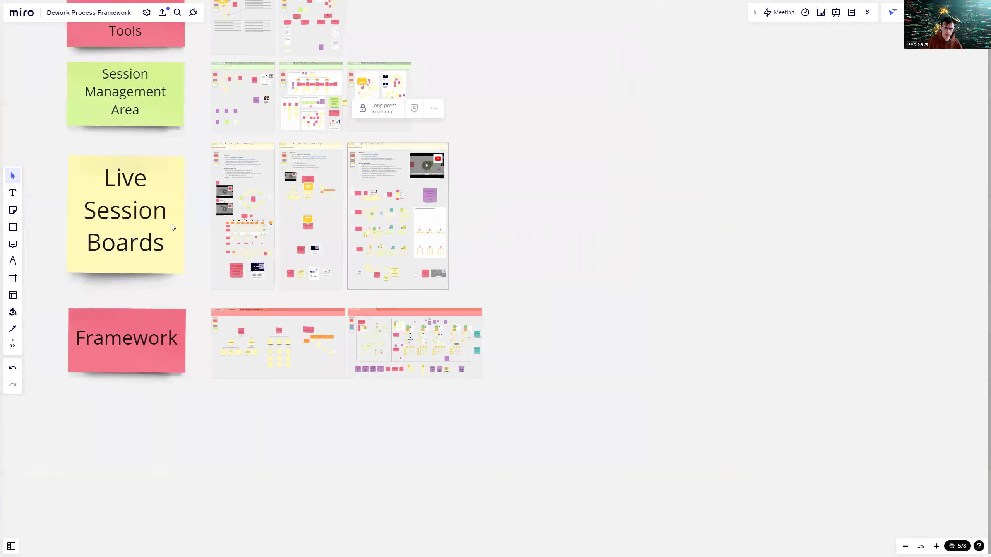
pyautogui.scroll(2, 420, 330)
pyautogui.scroll(5, 416, 351)
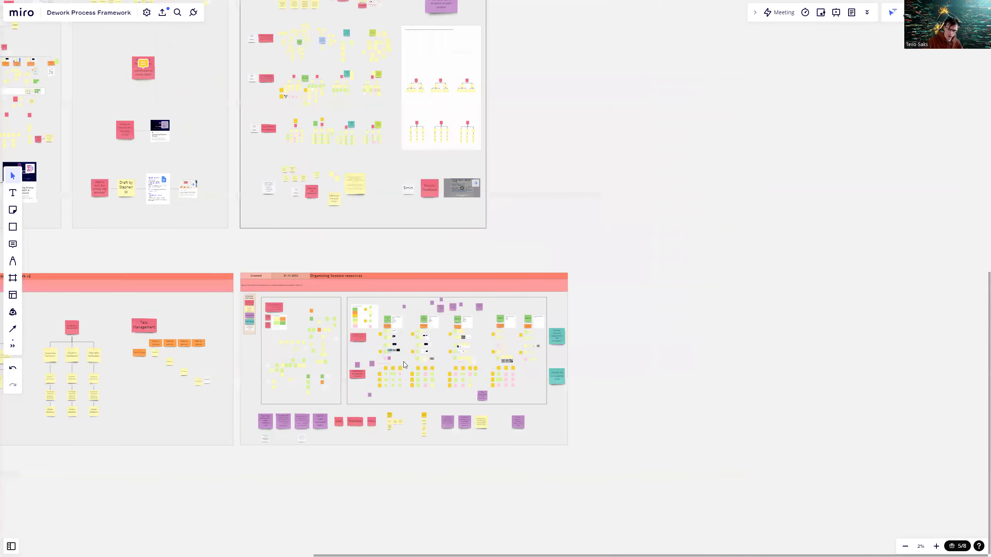
pyautogui.scroll(-1, 342, 261)
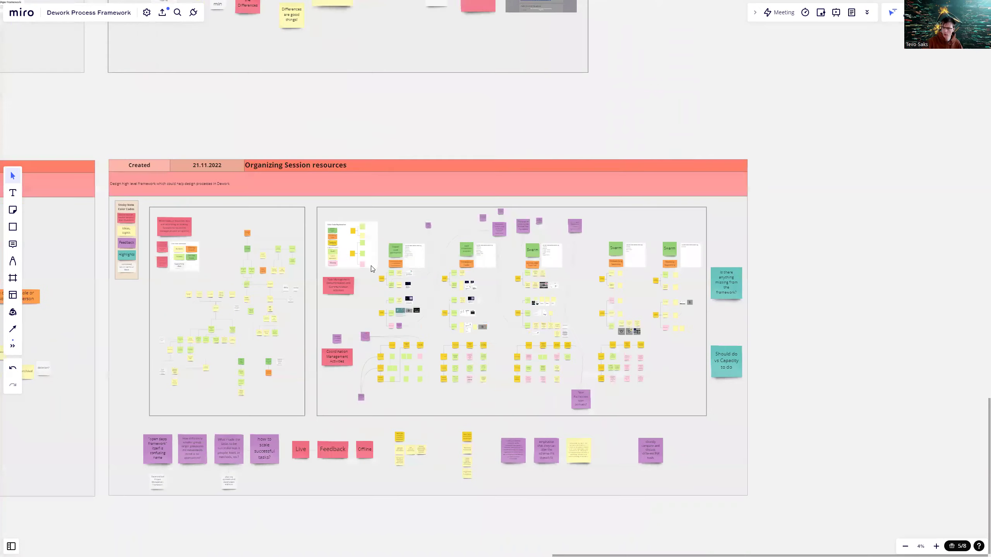
pyautogui.scroll(3, 367, 280)
pyautogui.click(369, 283)
pyautogui.moveTo(362, 291); pyautogui.dragTo(361, 293)
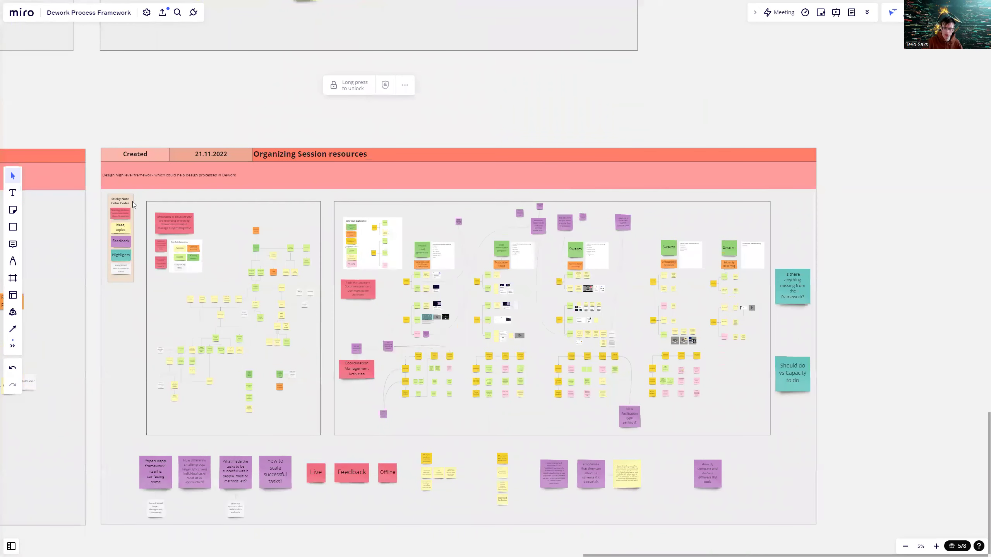
# - Zoom to about 16% on the Sticky Note Color Codes legend and its note categories
pyautogui.scroll(3, 113, 216)
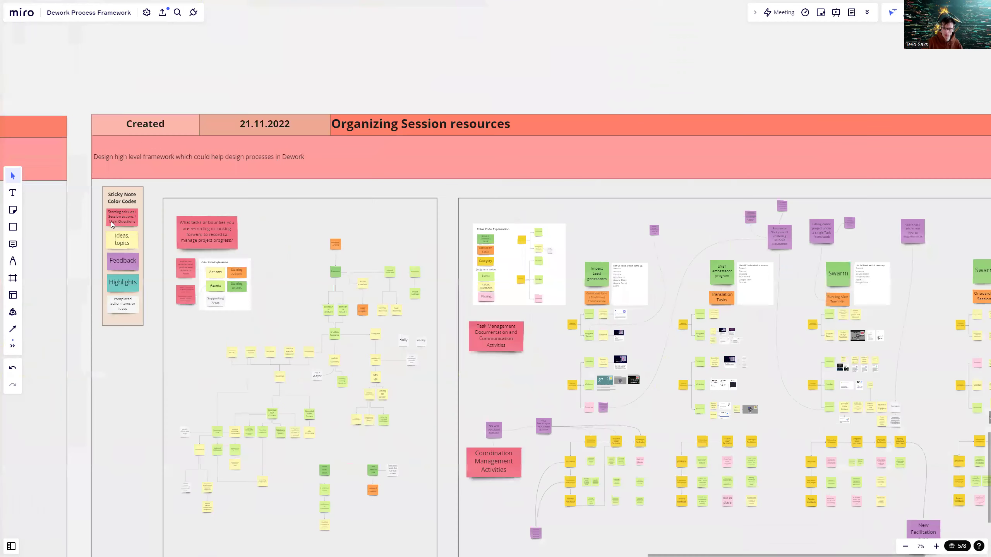
pyautogui.scroll(2, 110, 228)
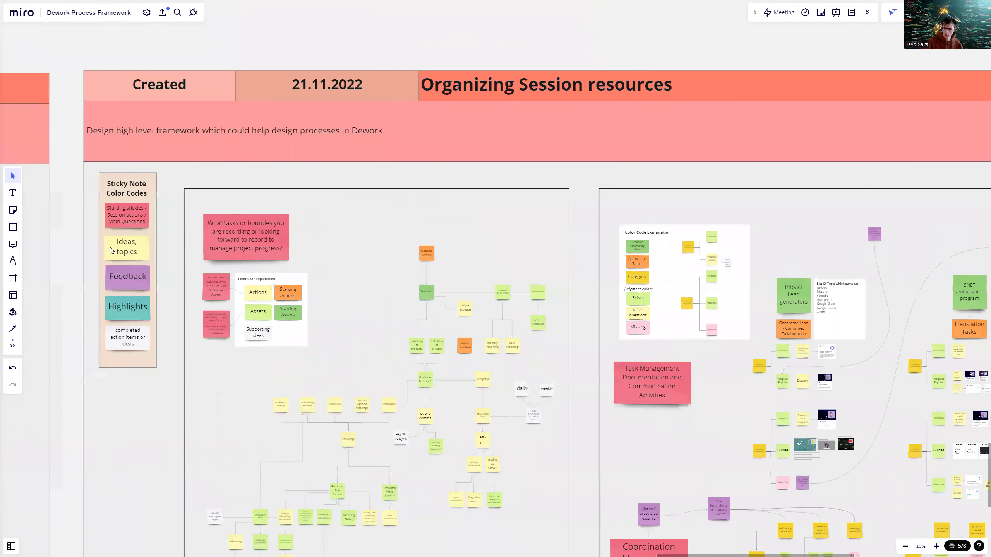
pyautogui.scroll(2, 112, 250)
pyautogui.scroll(1, 124, 202)
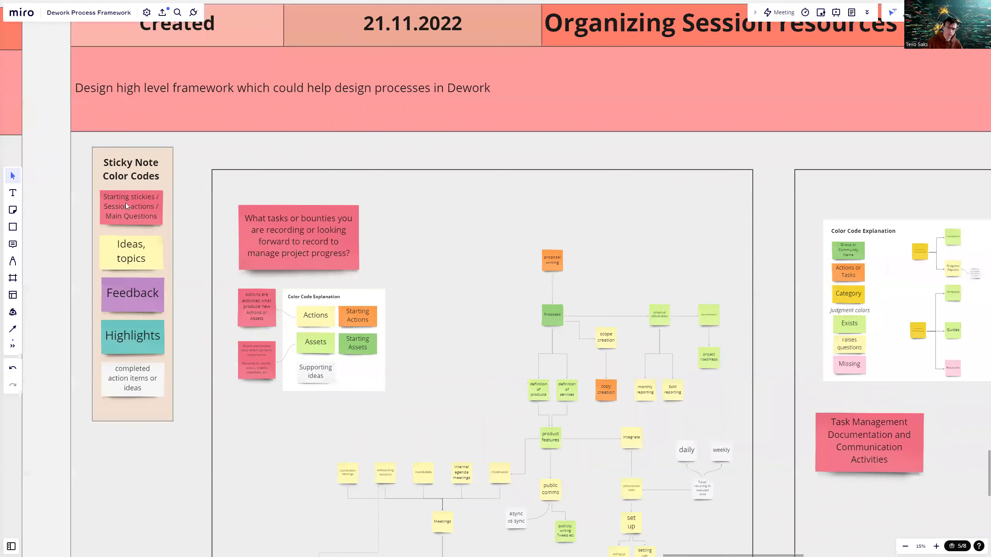
pyautogui.scroll(1, 114, 214)
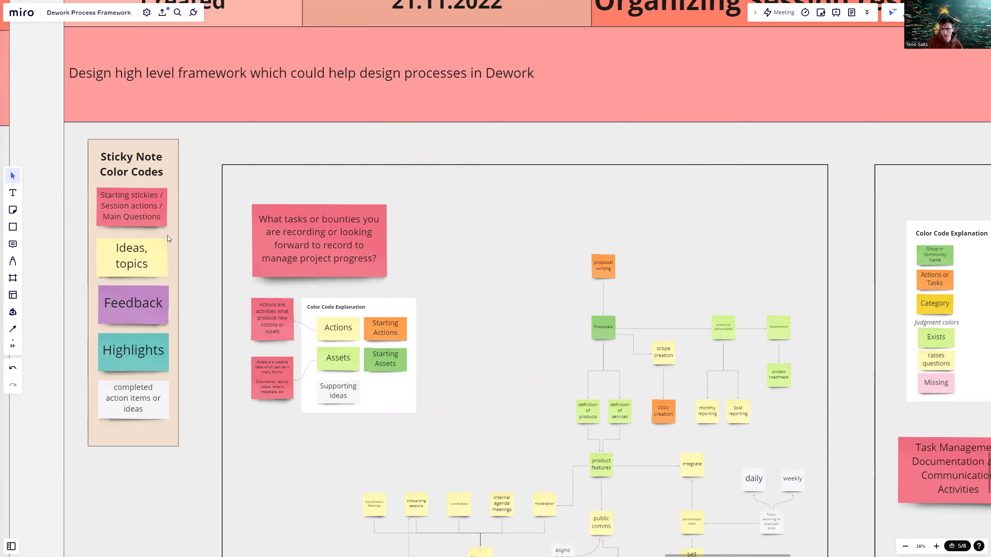
# - Zoom out to about 6% and recenter on both frames and the question stickies
pyautogui.scroll(-5, 121, 219)
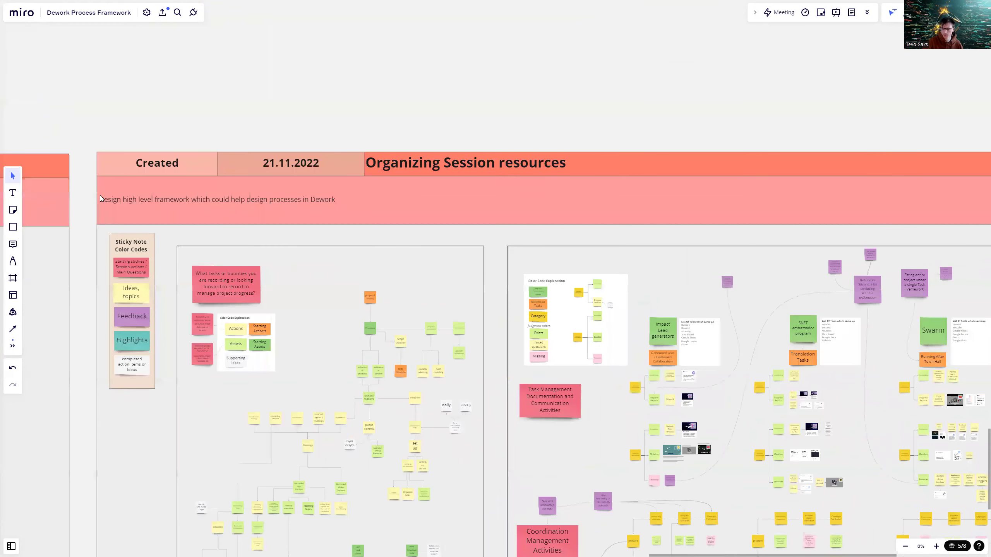
pyautogui.scroll(-2, 97, 234)
pyautogui.scroll(1, 99, 240)
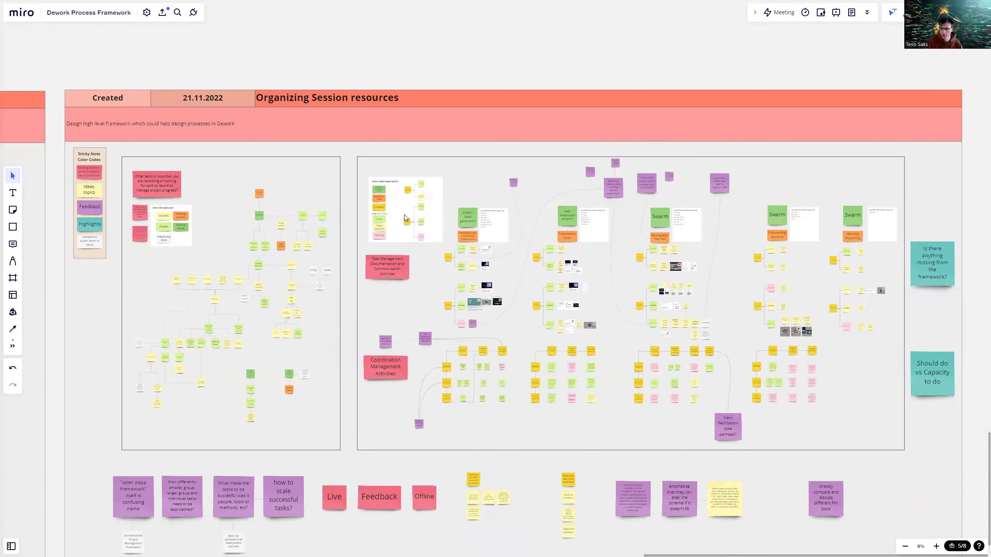
pyautogui.scroll(1, 371, 180)
pyautogui.scroll(2, 419, 224)
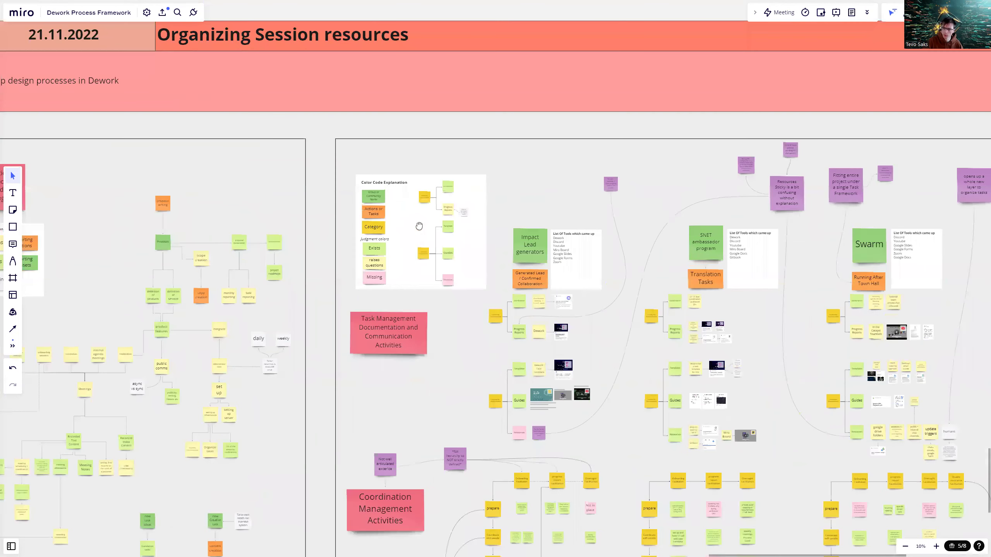
pyautogui.scroll(-3, 470, 230)
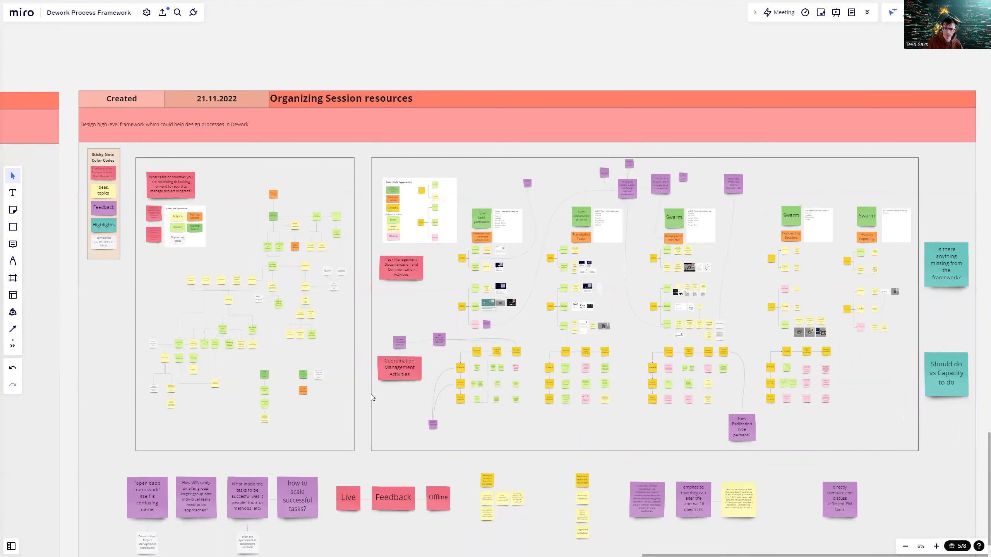
pyautogui.moveTo(371, 398); pyautogui.dragTo(359, 368)
pyautogui.moveTo(166, 180); pyautogui.dragTo(162, 187)
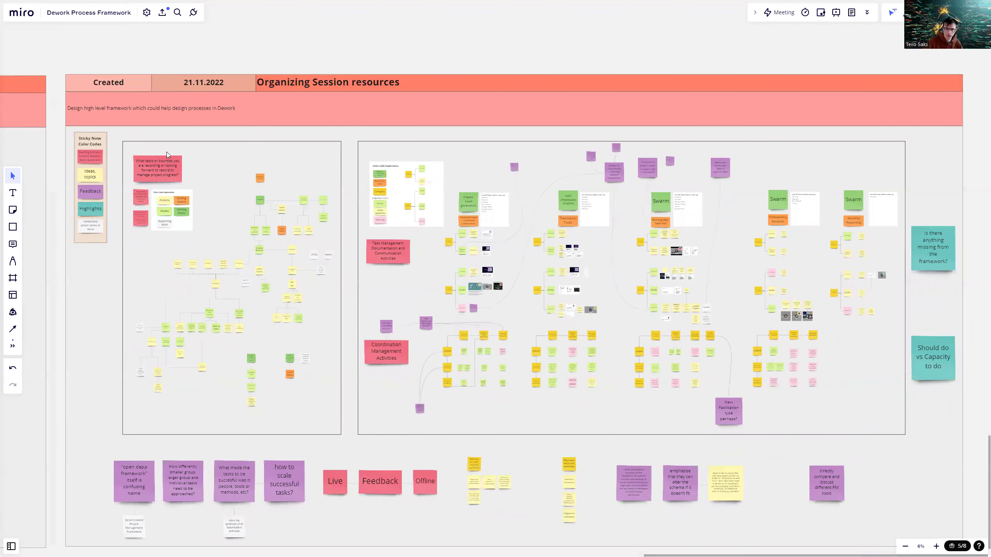
# - Zoom in on the 'What tasks or bounties' sticky and the Color Code Explanation notes
pyautogui.scroll(2, 171, 165)
pyautogui.scroll(2, 177, 180)
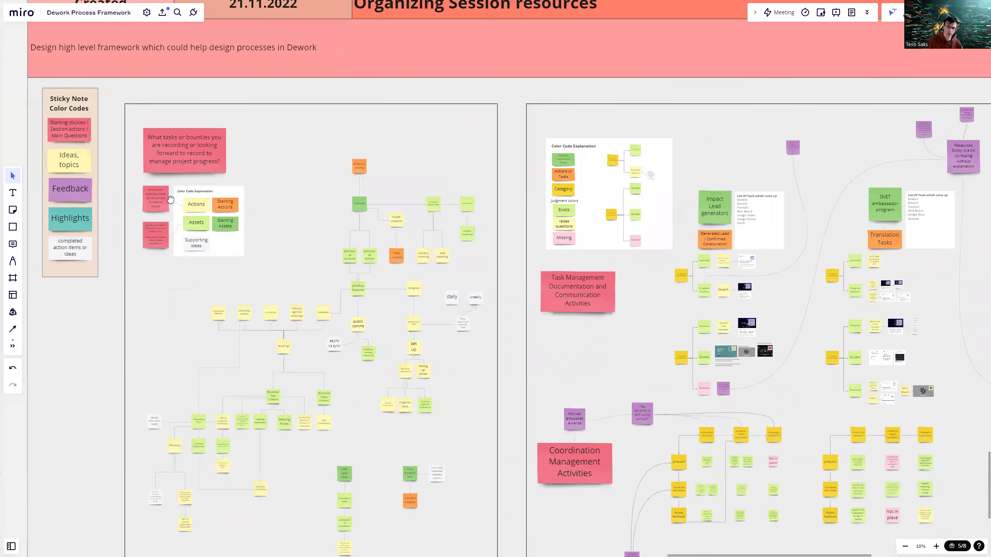
pyautogui.scroll(3, 190, 204)
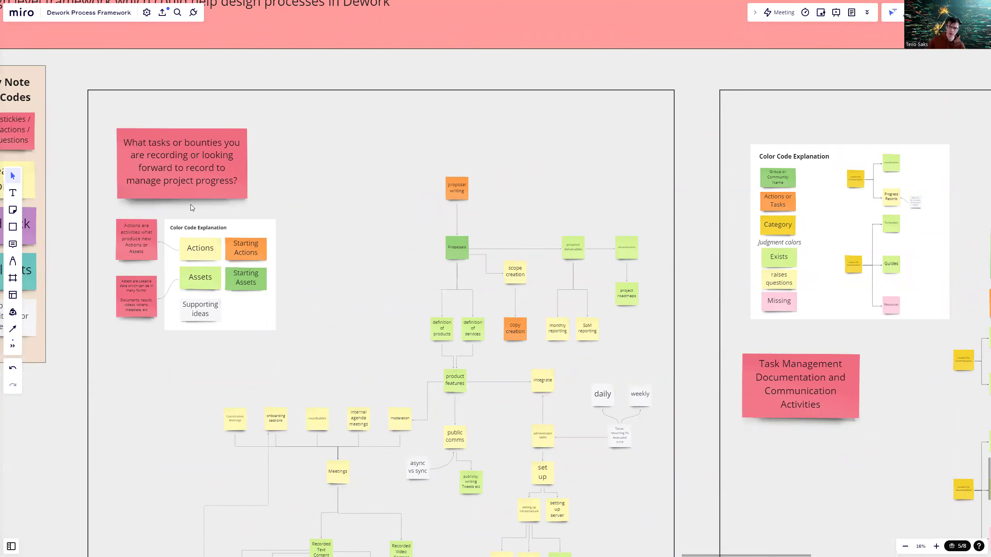
pyautogui.scroll(1, 210, 279)
pyautogui.moveTo(209, 279); pyautogui.dragTo(207, 236)
pyautogui.scroll(1, 207, 236)
pyautogui.scroll(1, 206, 239)
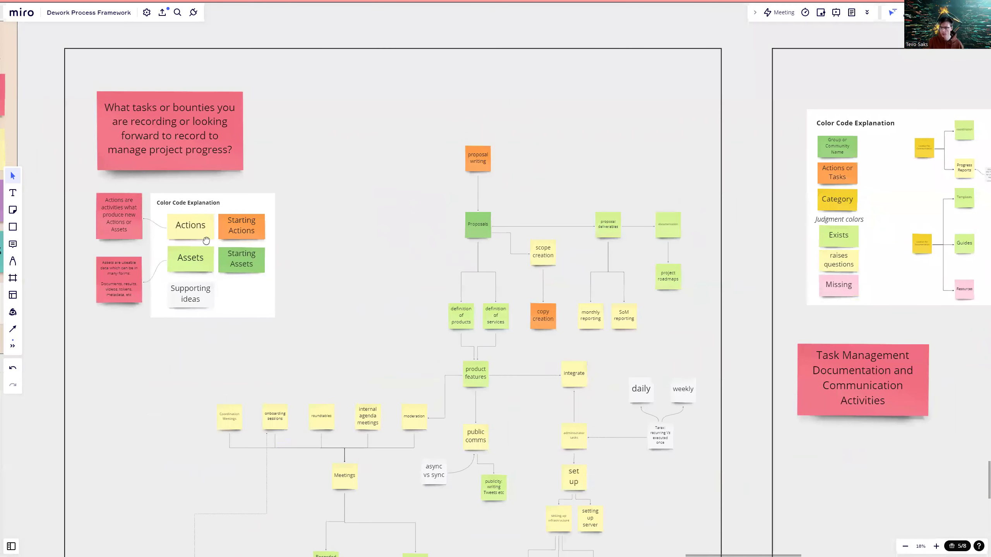
pyautogui.scroll(2, 207, 234)
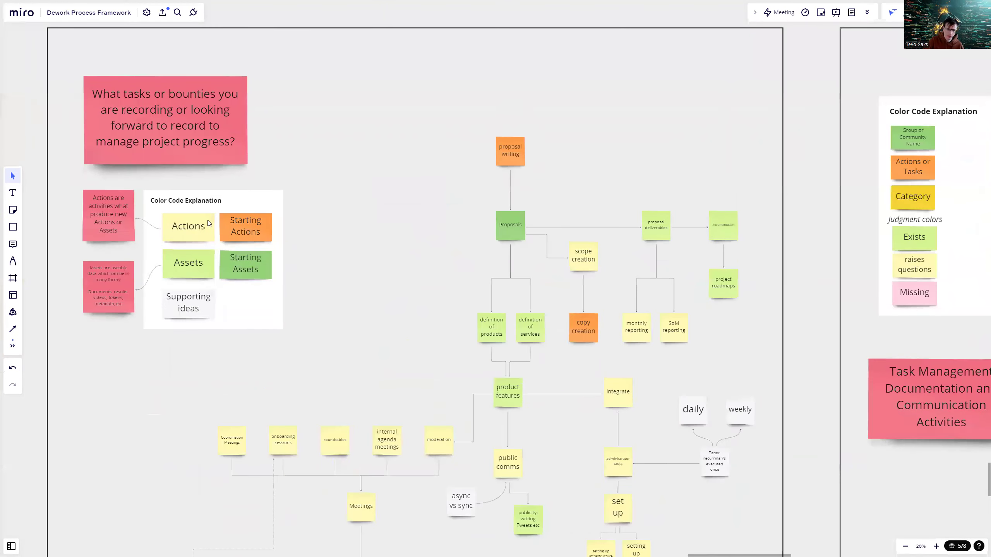
pyautogui.moveTo(246, 260); pyautogui.dragTo(270, 262)
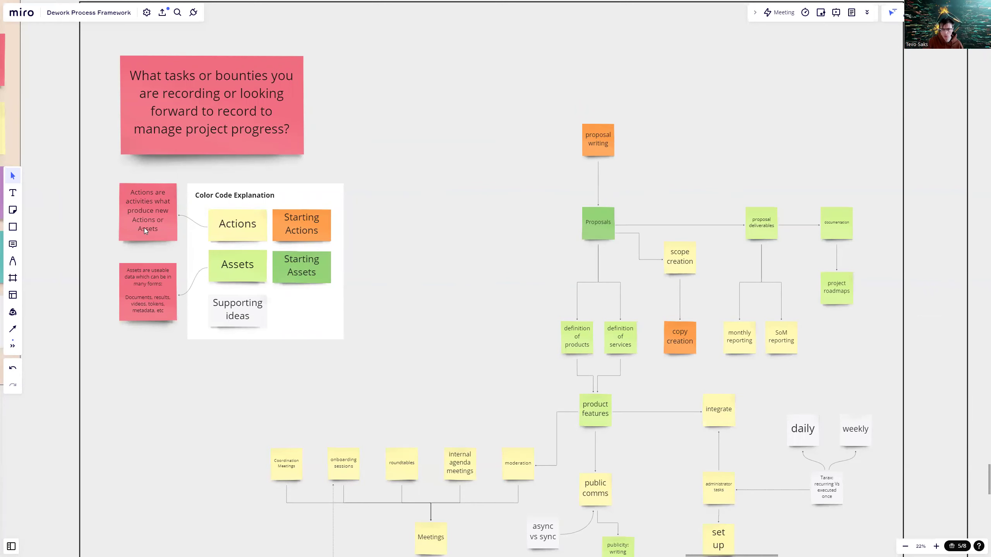
# - Adjust the zoom on the Actions and Assets explanation, then pan further along the tree
pyautogui.scroll(-1, 127, 249)
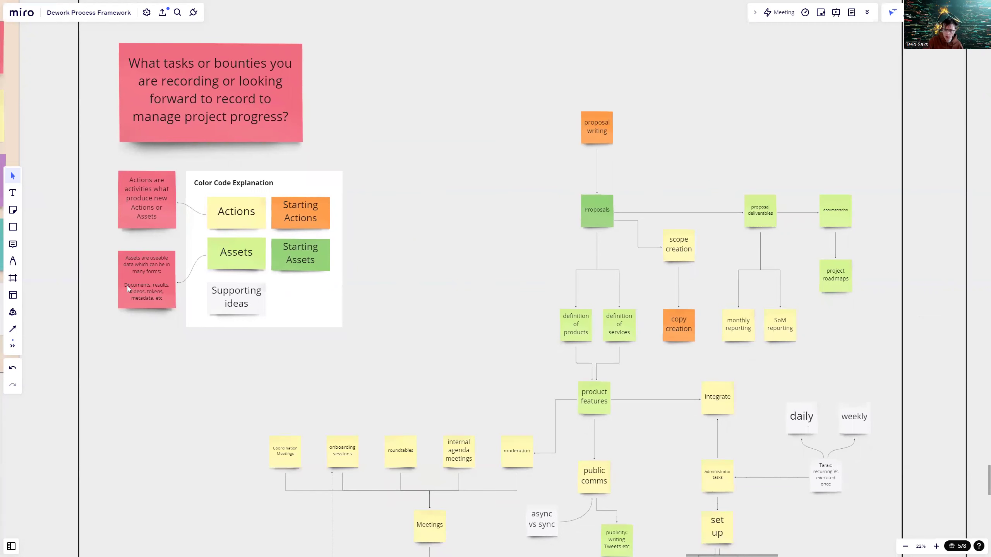
pyautogui.scroll(2, 127, 286)
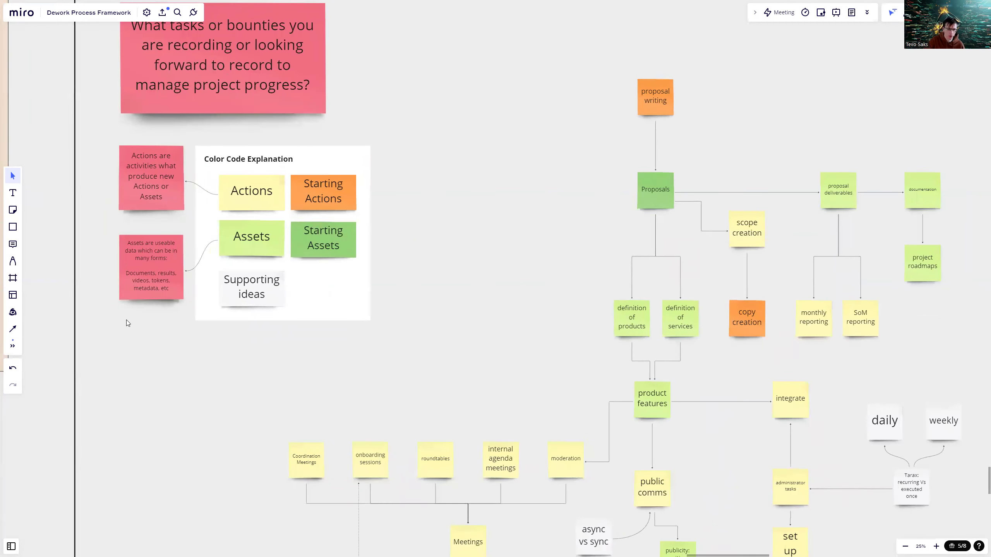
pyautogui.scroll(-1, 126, 321)
pyautogui.scroll(1, 387, 245)
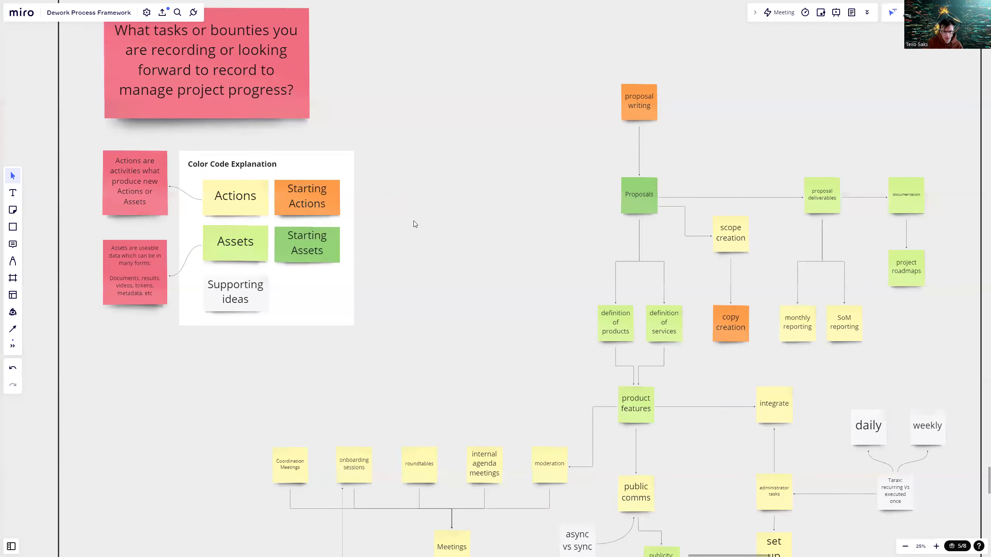
pyautogui.moveTo(419, 236); pyautogui.dragTo(396, 251)
# - Pan across the first process tree and zoom back out to 18%
pyautogui.scroll(2, 393, 216)
pyautogui.hscroll(1, 380, 230)
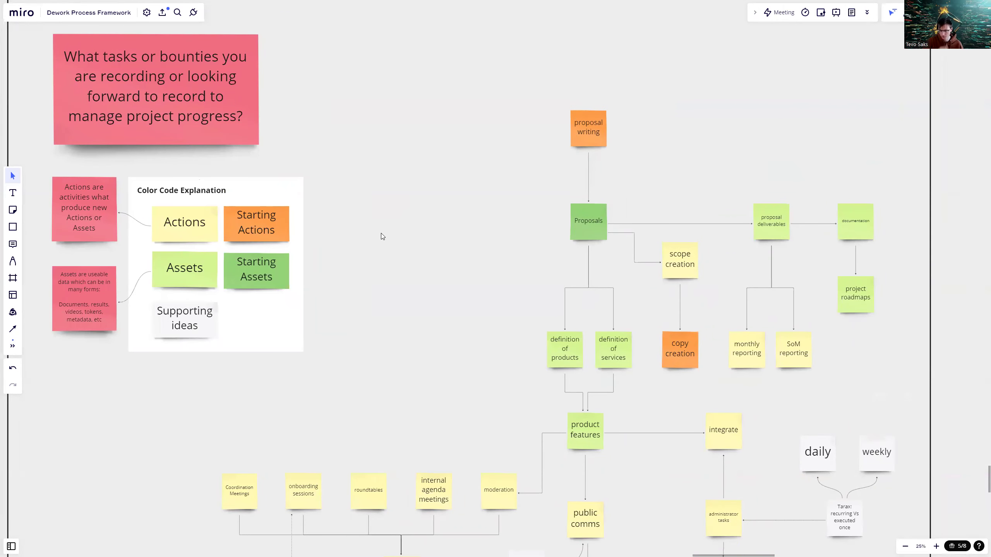
pyautogui.scroll(-2, 380, 233)
pyautogui.hscroll(1, 375, 230)
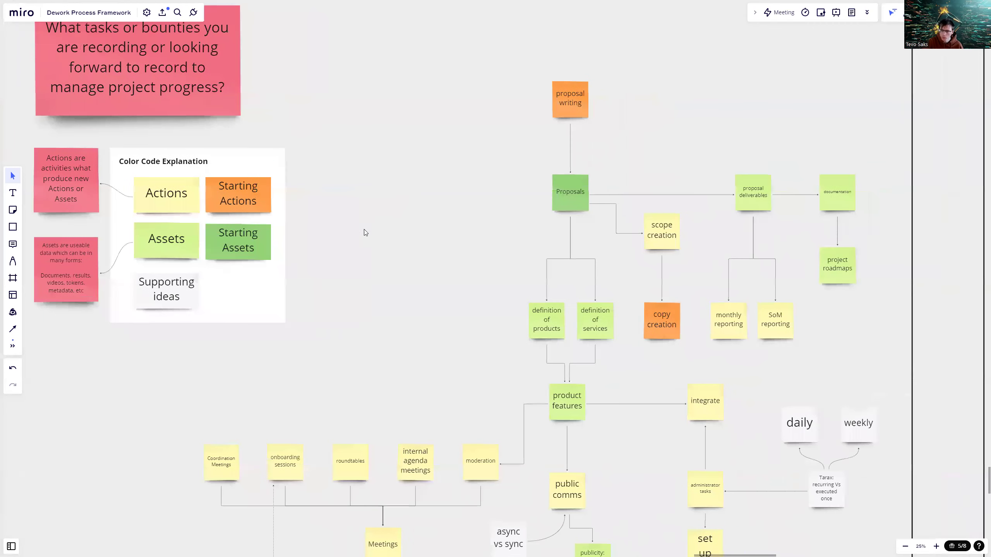
pyautogui.scroll(3, 398, 199)
pyautogui.hscroll(1, 398, 199)
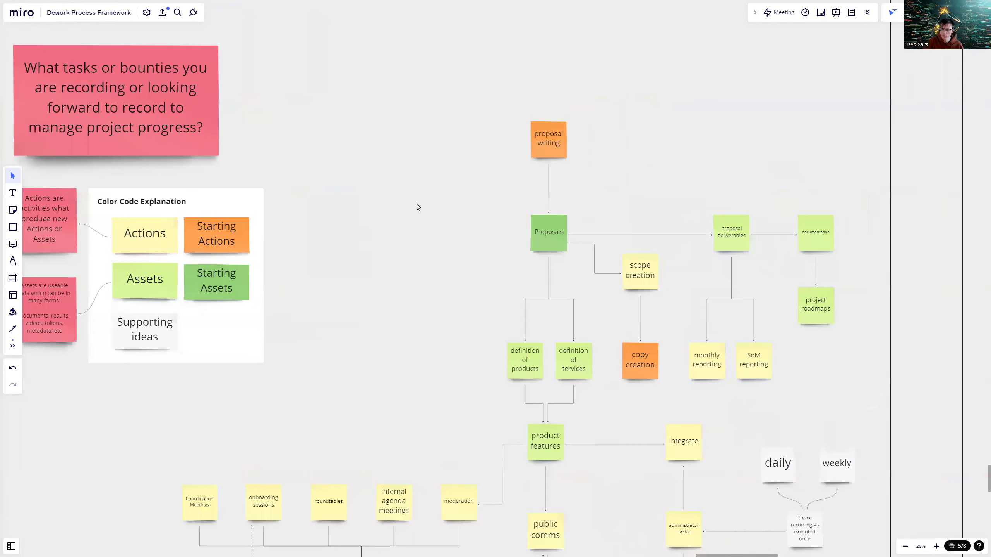
pyautogui.scroll(-1, 419, 195)
pyautogui.hscroll(-1, 420, 195)
pyautogui.scroll(-3, 505, 166)
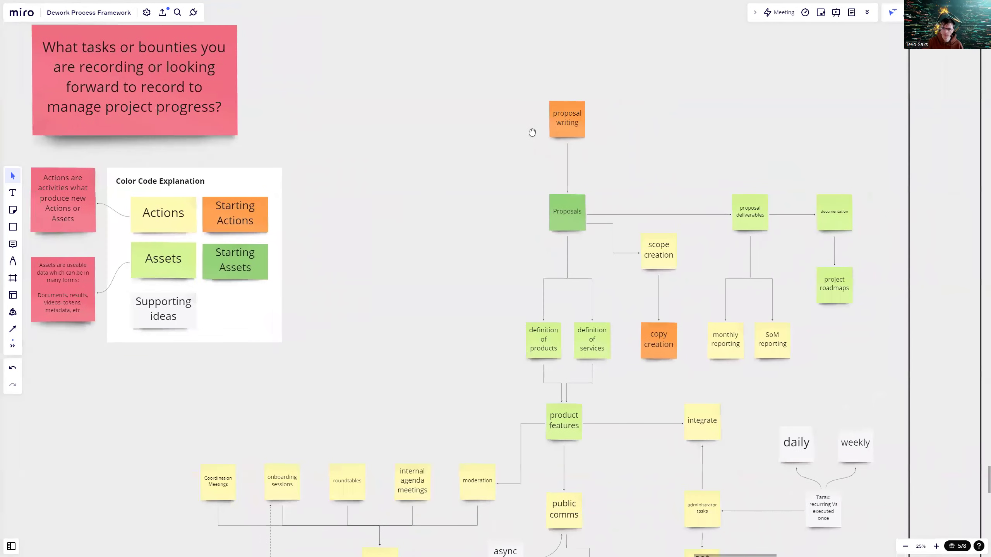
# - Zoom in from 14% and pan toward the process tree's lower branches
pyautogui.scroll(3, 497, 186)
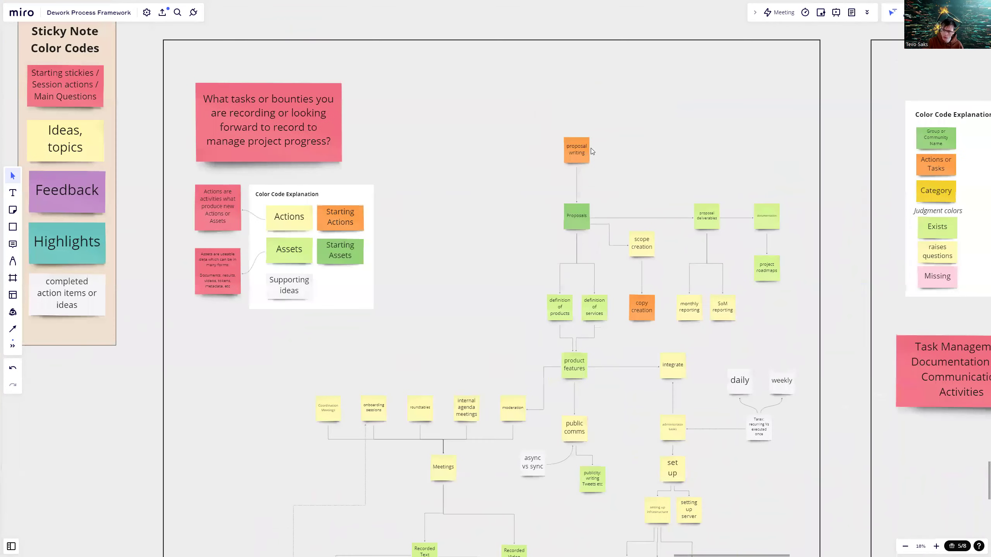
pyautogui.scroll(1, 483, 173)
pyautogui.hscroll(1, 484, 173)
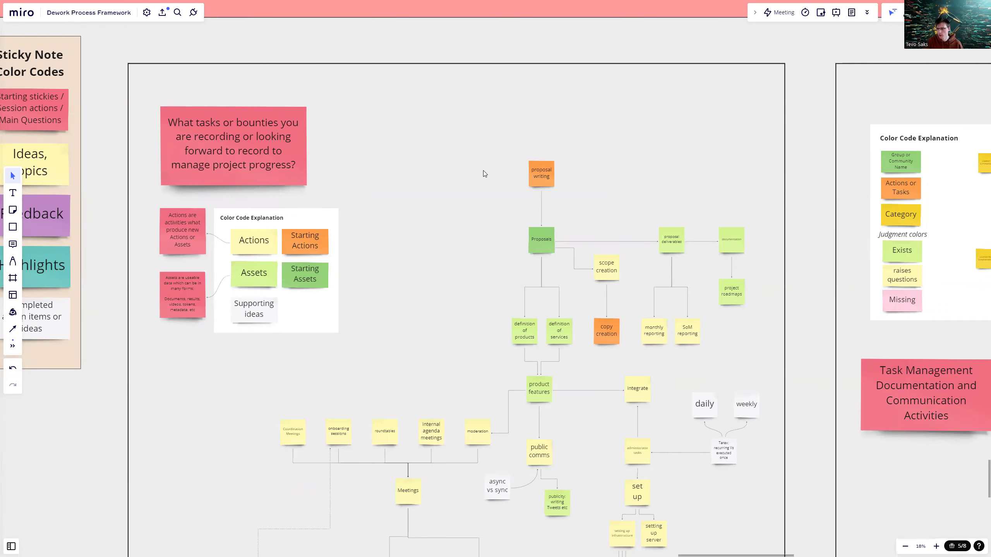
pyautogui.moveTo(479, 192); pyautogui.dragTo(456, 178)
pyautogui.scroll(-2, 455, 177)
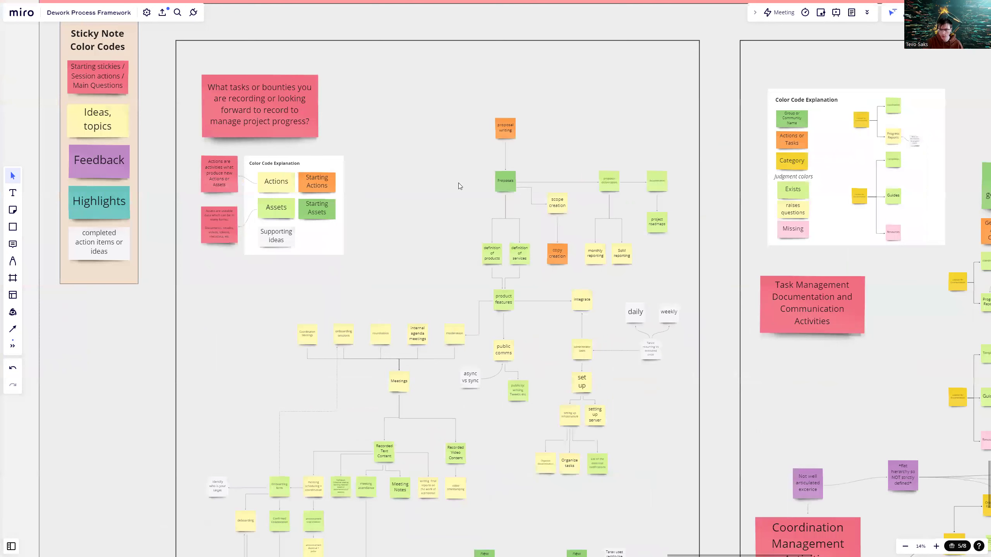
pyautogui.scroll(1, 458, 183)
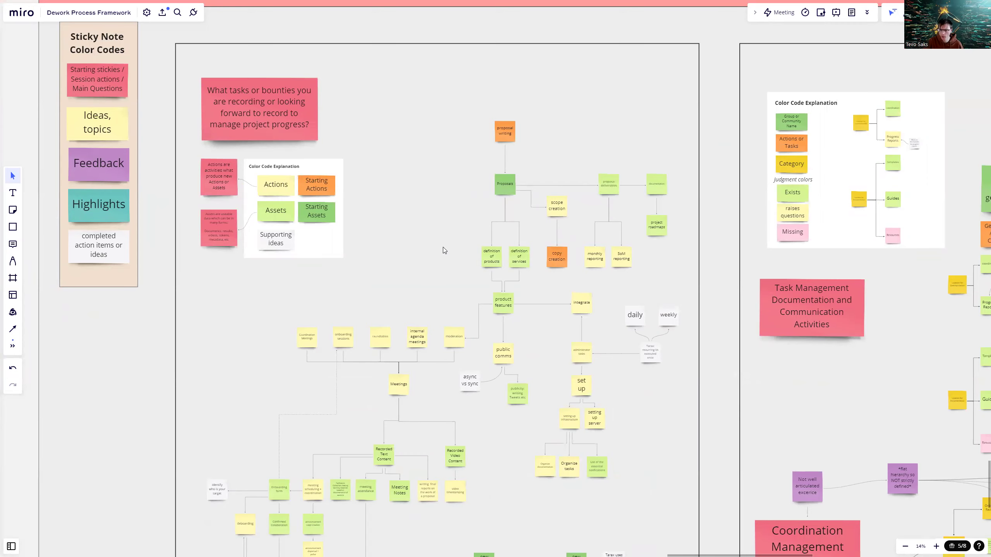
pyautogui.scroll(-2, 445, 235)
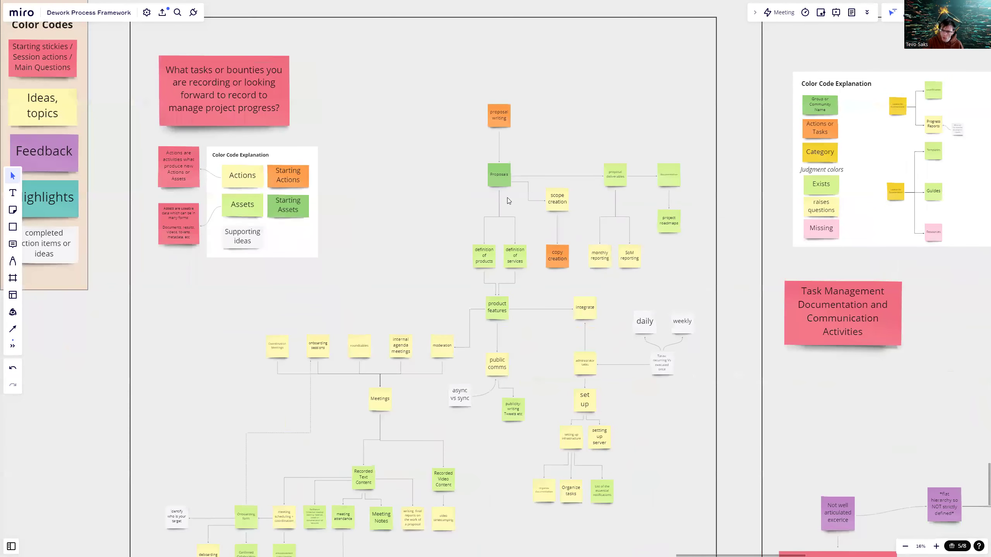
pyautogui.scroll(1, 522, 190)
# - Zoom to 25% on 'proposal writing' feeding Proposals and its scope, deliverables, product branches
pyautogui.scroll(2, 497, 244)
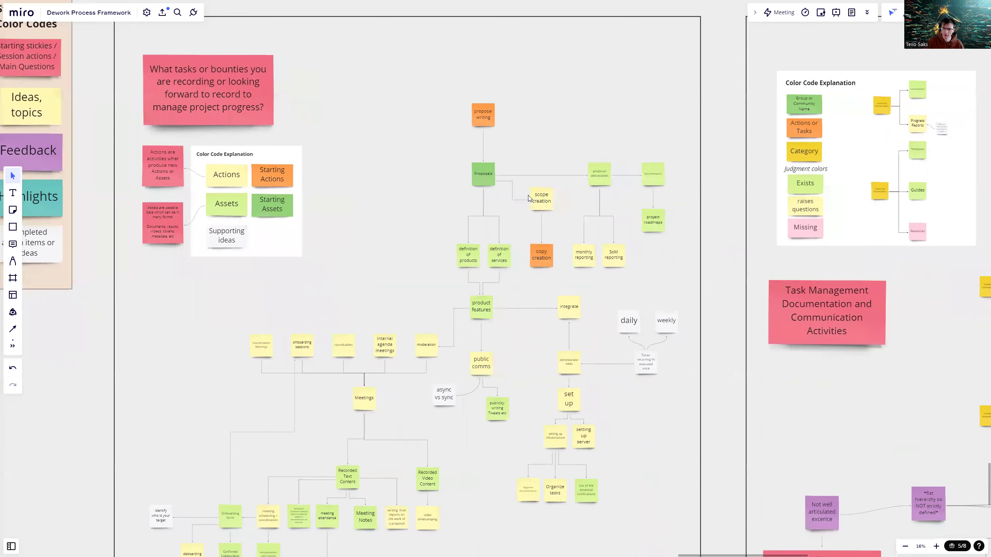
pyautogui.scroll(-4, 414, 229)
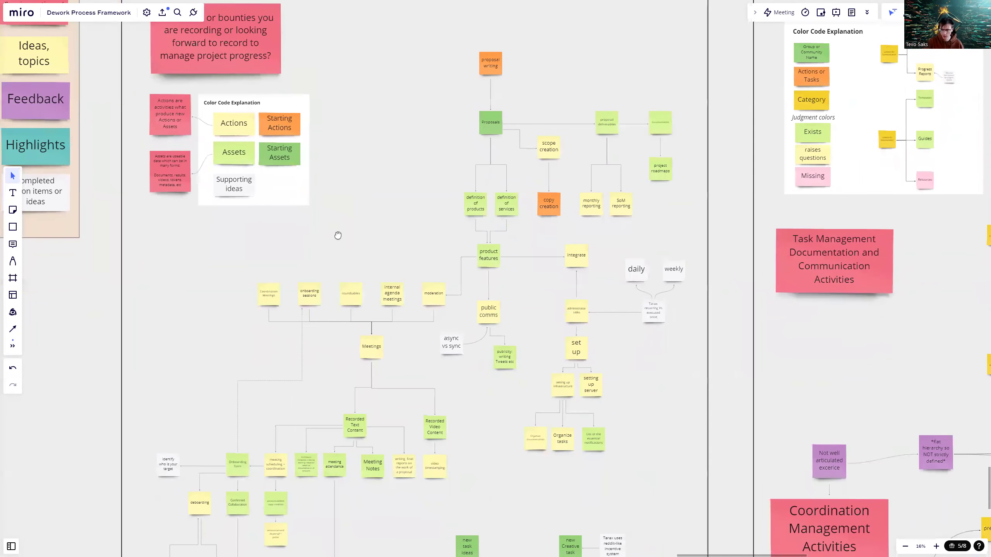
pyautogui.scroll(-1, 343, 228)
pyautogui.scroll(1, 359, 217)
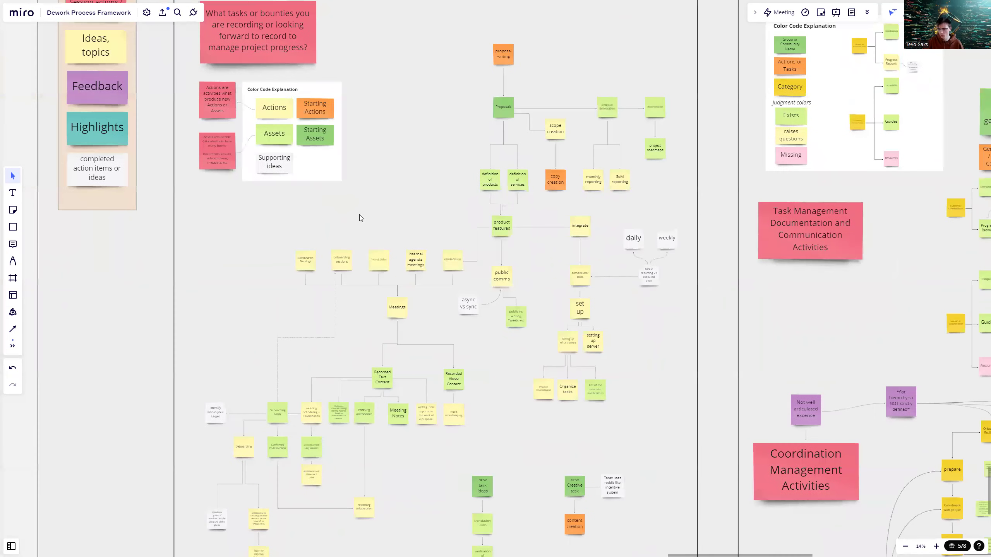
pyautogui.scroll(-1, 374, 221)
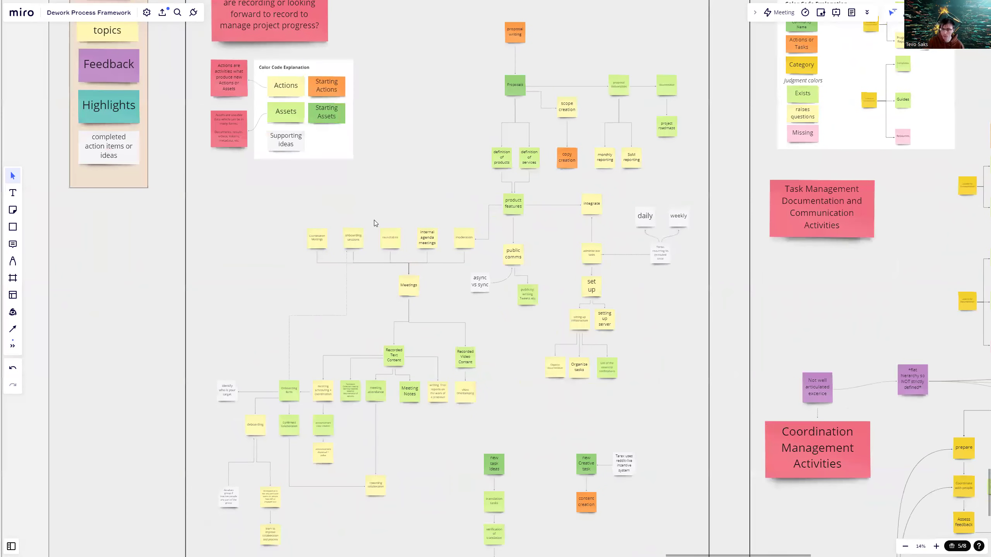
pyautogui.scroll(2, 369, 194)
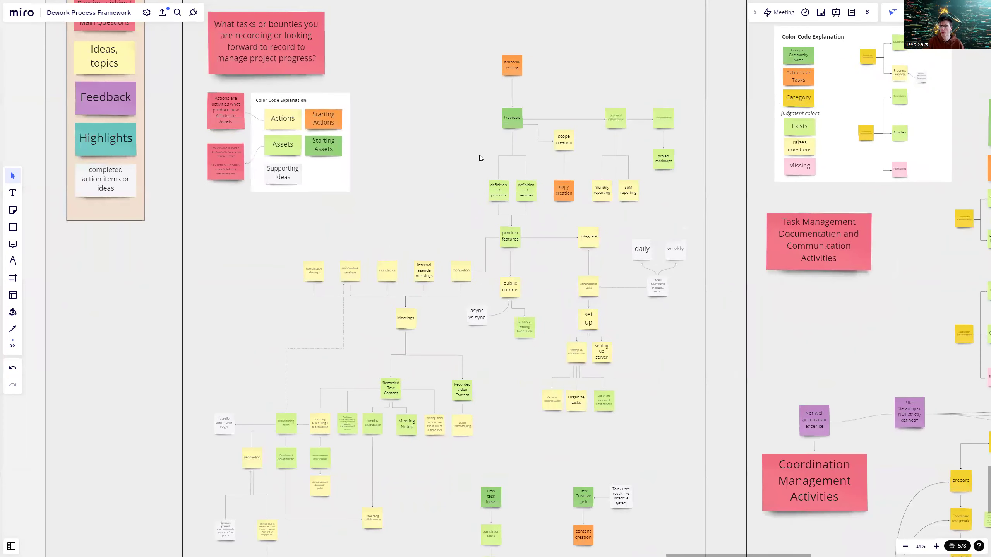
pyautogui.scroll(-1, 436, 149)
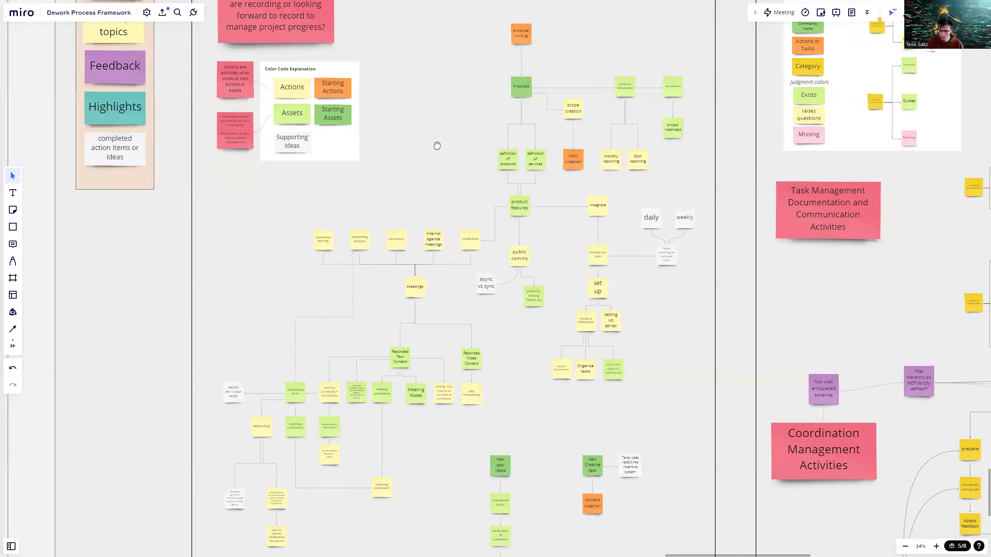
pyautogui.moveTo(434, 151); pyautogui.dragTo(427, 252)
pyautogui.scroll(1, 523, 188)
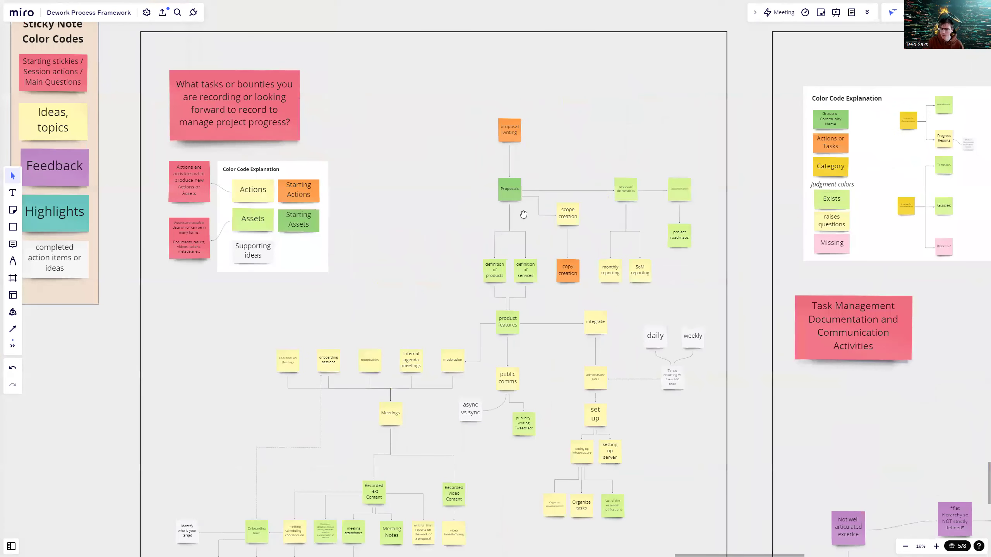
pyautogui.scroll(3, 542, 180)
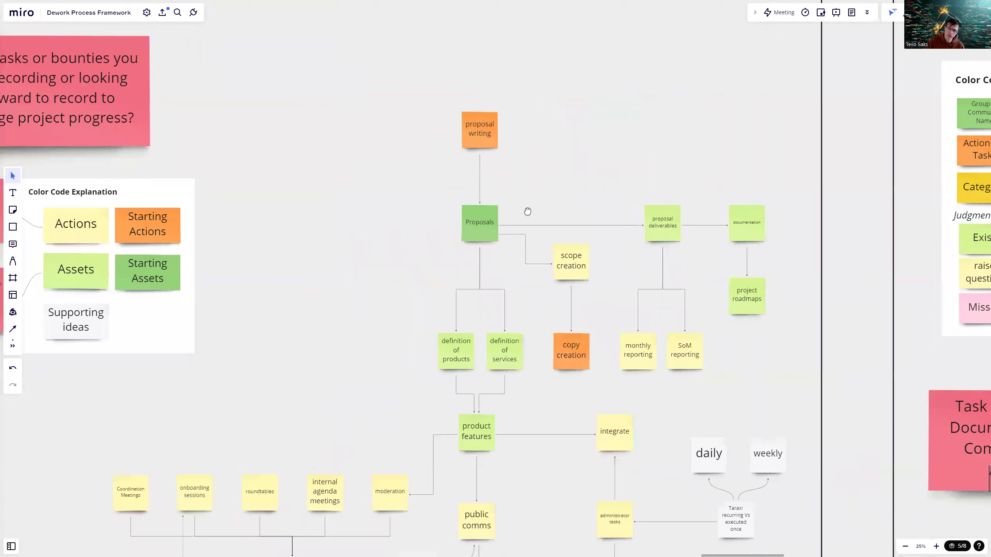
# - Pan around the Proposals tree at 28%, centring the proposal deliverables branch
pyautogui.moveTo(528, 212); pyautogui.dragTo(529, 208)
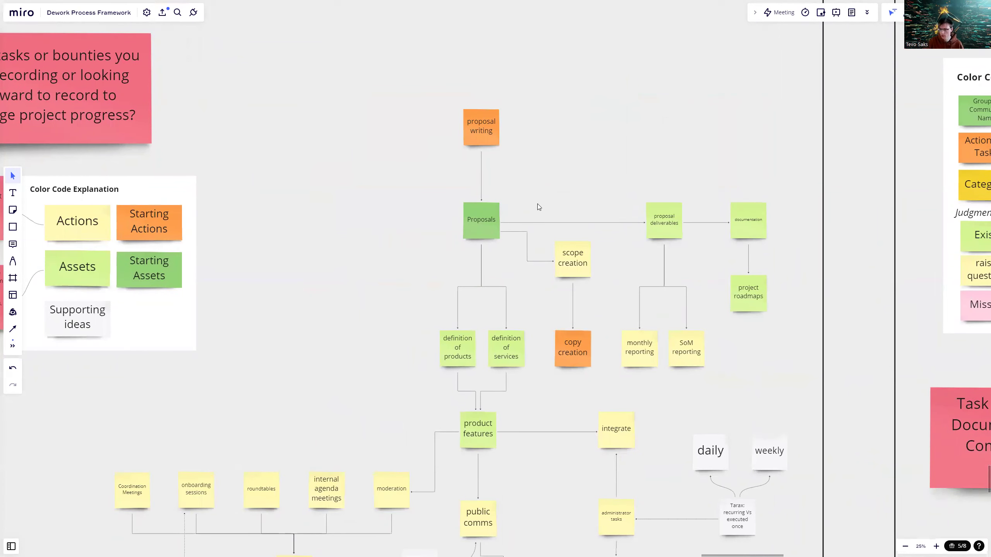
pyautogui.scroll(-1, 495, 171)
pyautogui.scroll(1, 502, 184)
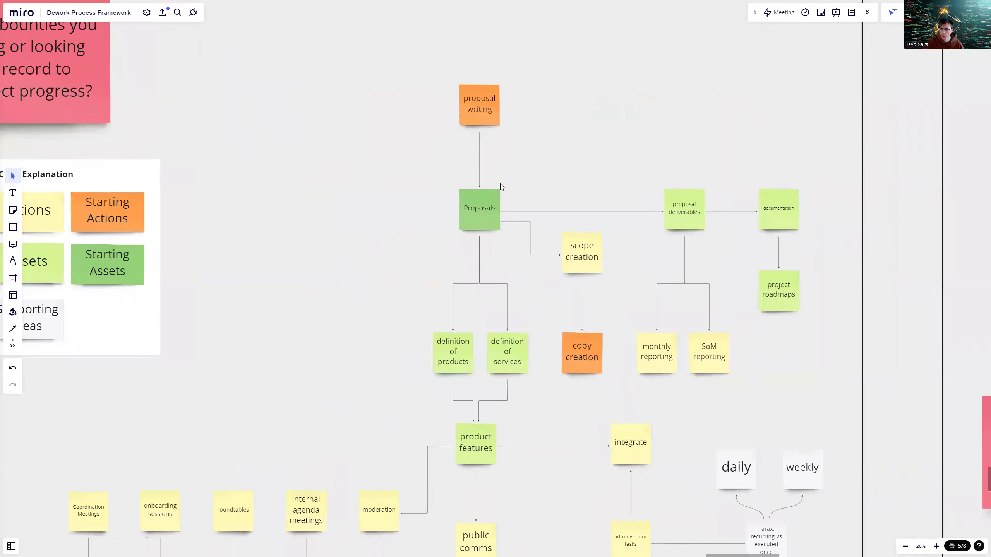
pyautogui.moveTo(507, 223); pyautogui.dragTo(520, 205)
pyautogui.moveTo(673, 151); pyautogui.dragTo(666, 156)
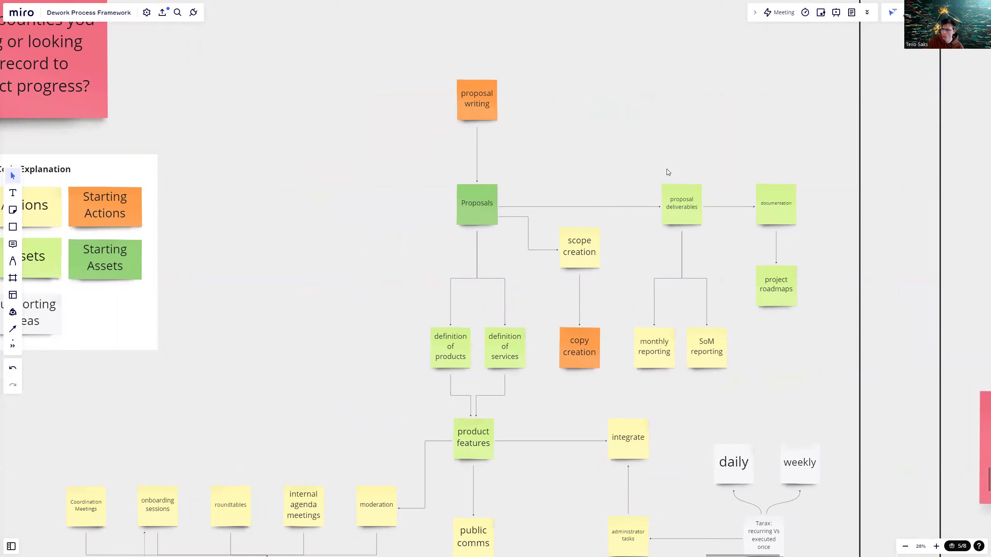
pyautogui.moveTo(698, 234); pyautogui.dragTo(694, 227)
# - Zoom out to 25% on the Meetings and set up branches below product features
pyautogui.scroll(-1, 693, 227)
pyautogui.hscroll(1, 694, 227)
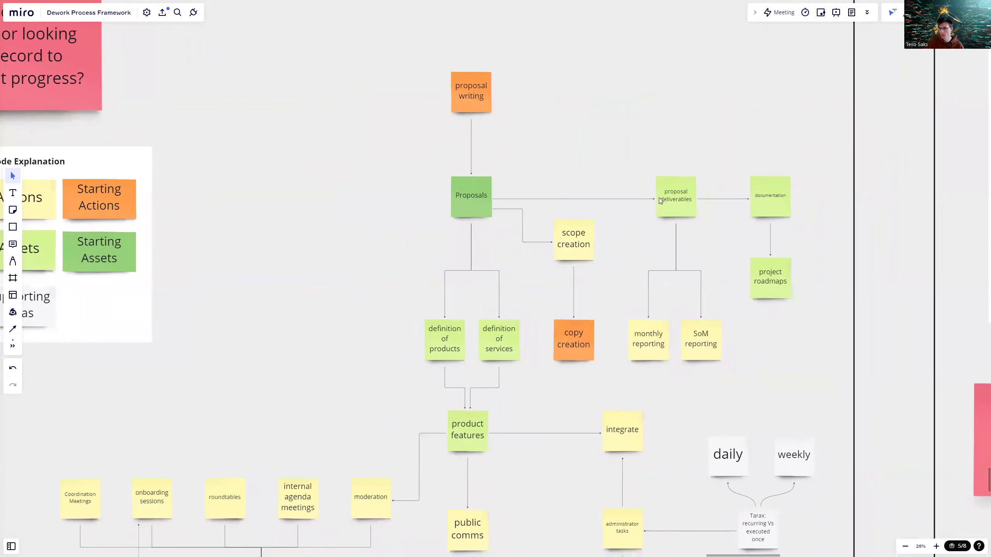
pyautogui.scroll(-1, 671, 238)
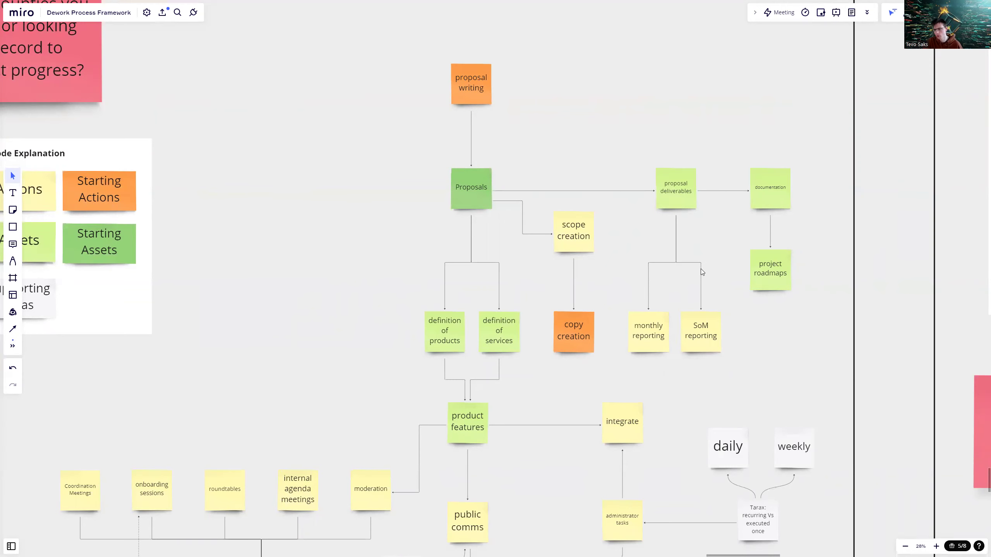
pyautogui.moveTo(403, 259); pyautogui.dragTo(396, 252)
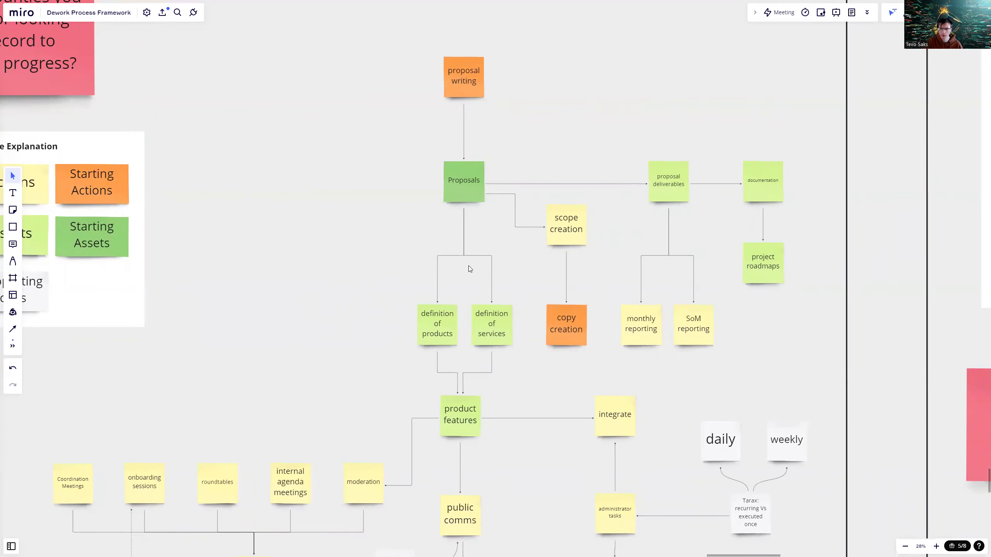
pyautogui.moveTo(447, 273); pyautogui.dragTo(426, 258)
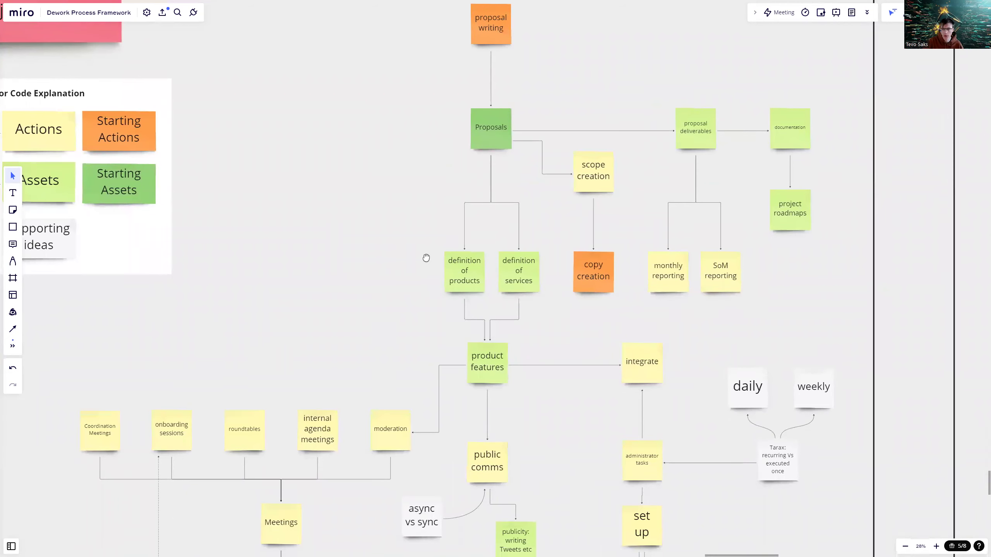
pyautogui.moveTo(427, 258); pyautogui.dragTo(468, 192)
pyautogui.moveTo(446, 223); pyautogui.dragTo(463, 200)
pyautogui.scroll(-1, 463, 199)
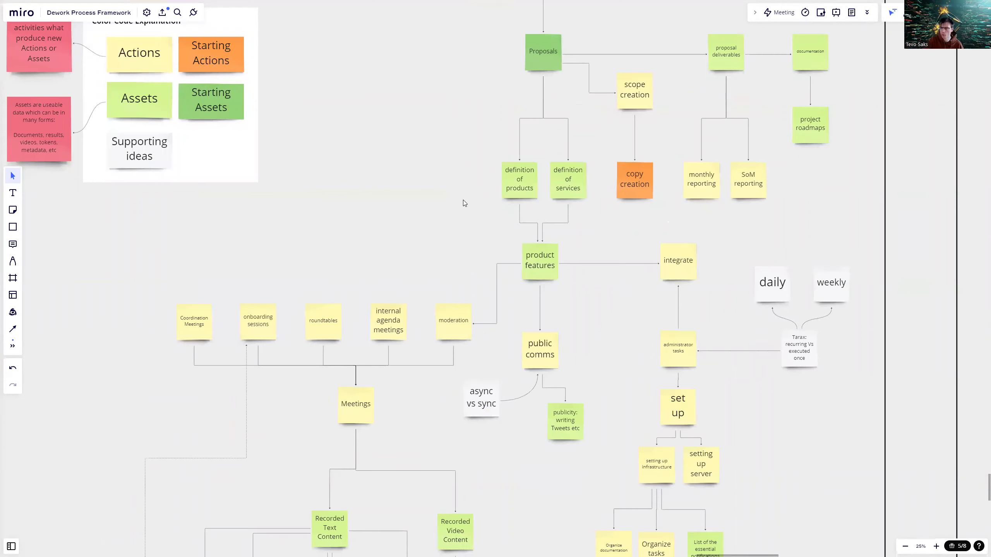
# - Zoom the board to about 31% and bring the Recorded Text Content notes into view
pyautogui.scroll(-1, 448, 199)
pyautogui.scroll(2, 445, 208)
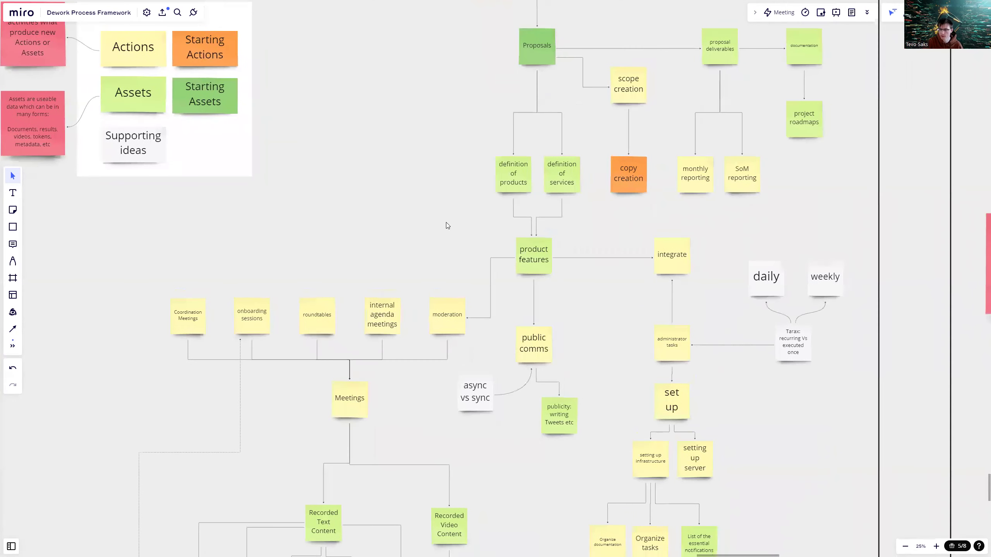
pyautogui.scroll(-2, 450, 215)
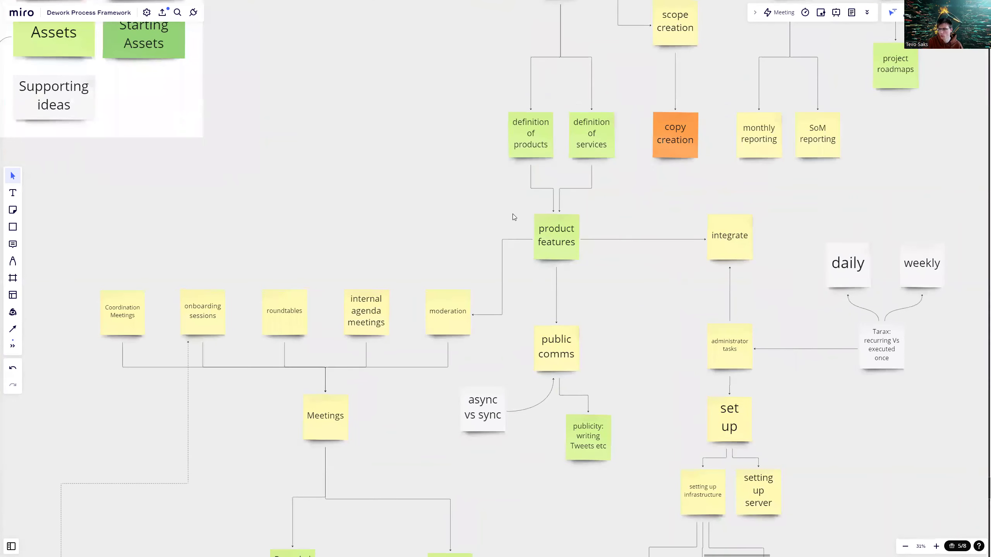
pyautogui.scroll(-1, 658, 230)
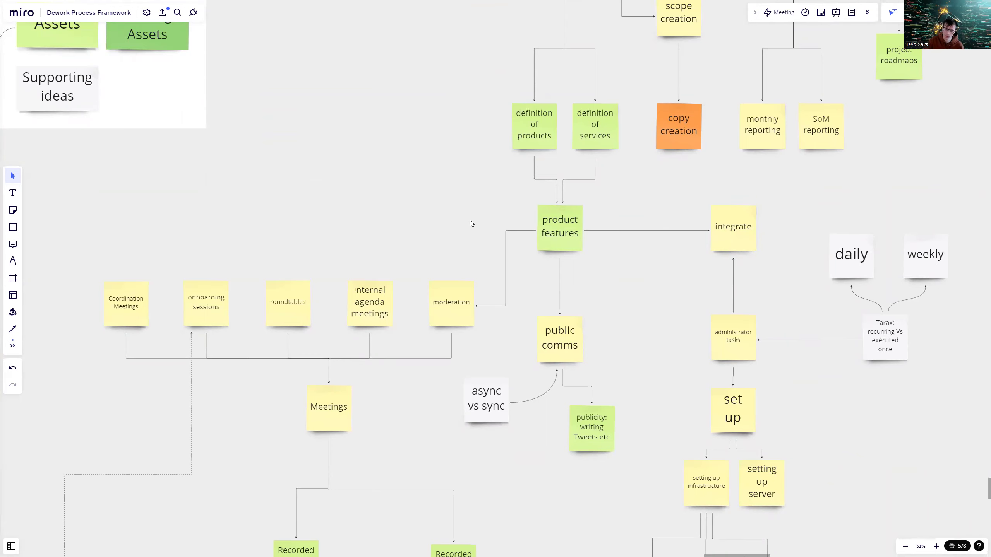
pyautogui.scroll(-1, 486, 251)
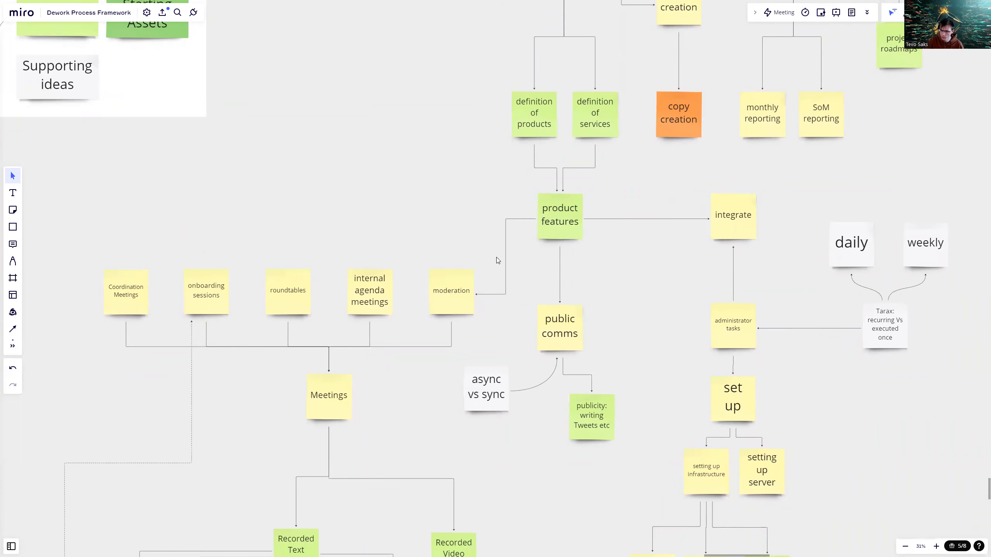
pyautogui.hscroll(2, 436, 253)
pyautogui.scroll(-1, 436, 253)
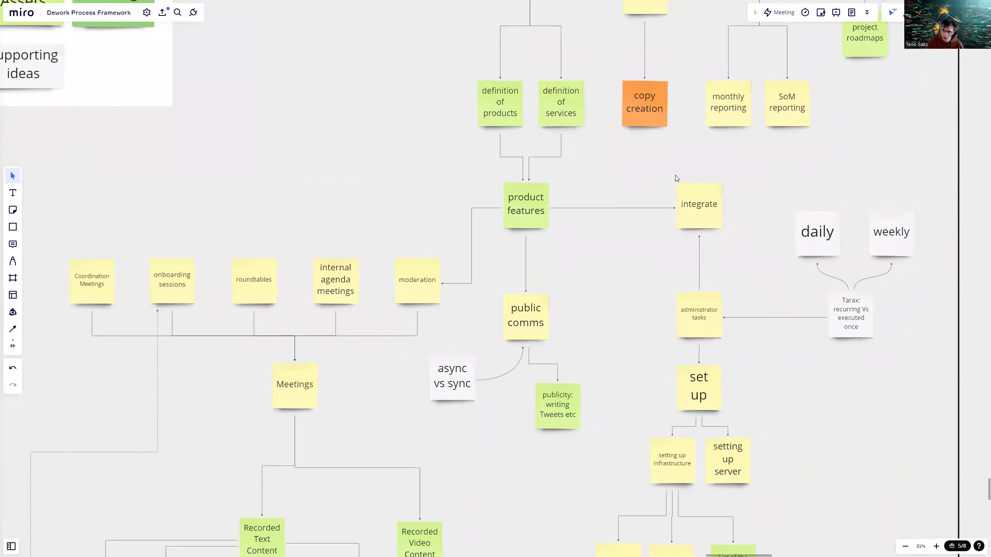
pyautogui.moveTo(651, 258); pyautogui.dragTo(649, 233)
# - Pan down to the setting up infrastructure branch with Organize documentation and Organize tasks
pyautogui.scroll(-2, 650, 234)
pyautogui.hscroll(-1, 649, 233)
pyautogui.scroll(-1, 687, 196)
pyautogui.hscroll(-1, 688, 196)
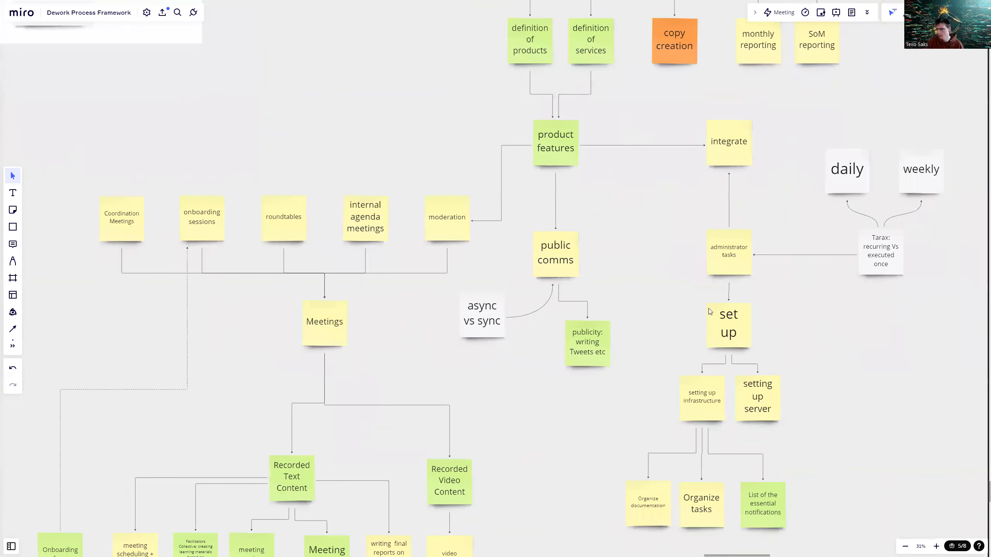
pyautogui.scroll(-1, 686, 314)
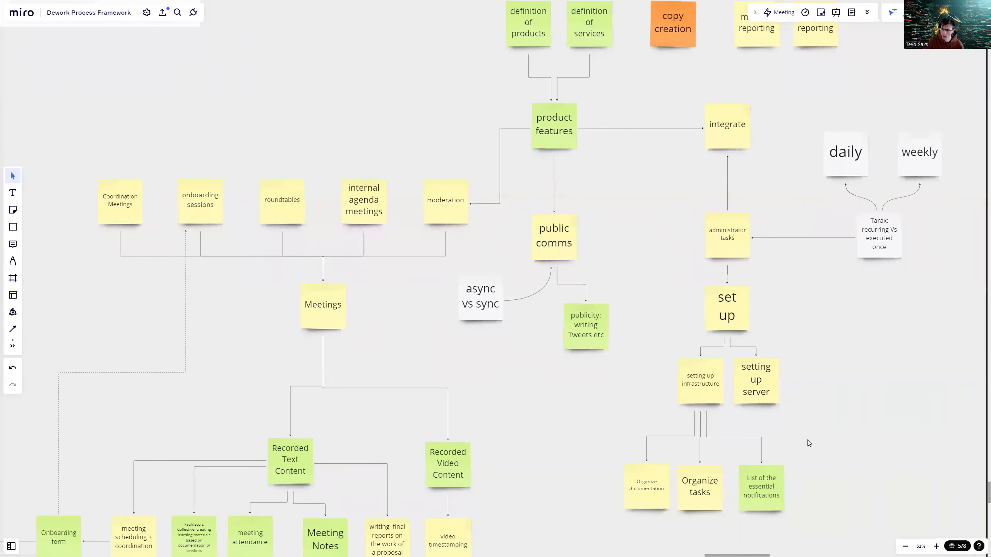
pyautogui.moveTo(808, 438); pyautogui.dragTo(809, 425)
pyautogui.moveTo(693, 270); pyautogui.dragTo(695, 287)
pyautogui.scroll(1, 695, 287)
pyautogui.hscroll(-1, 695, 287)
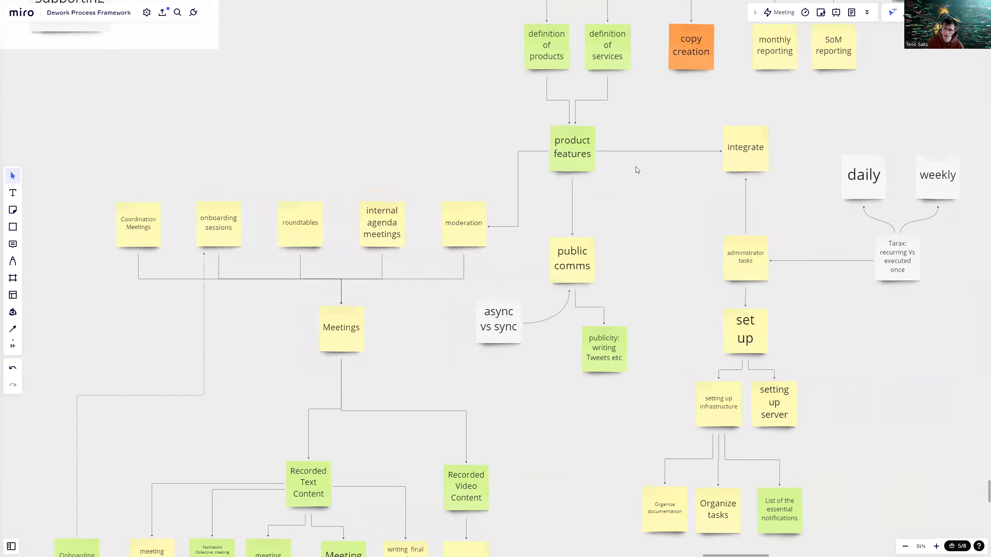
pyautogui.scroll(-1, 581, 269)
pyautogui.hscroll(-1, 582, 268)
# - Highlight the 'publicity: writing Tweets etc' sticky note, then deselect it
pyautogui.click(618, 341)
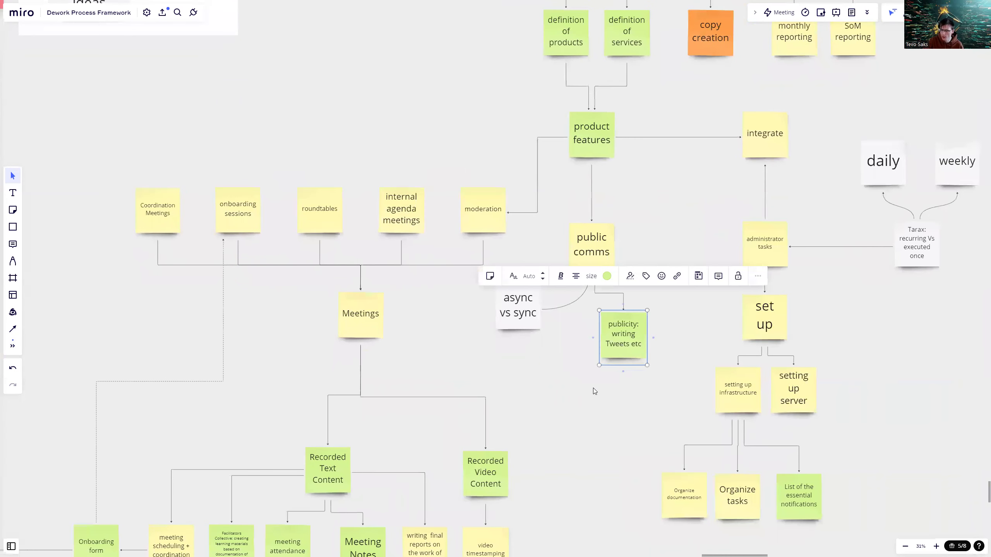
pyautogui.click(583, 390)
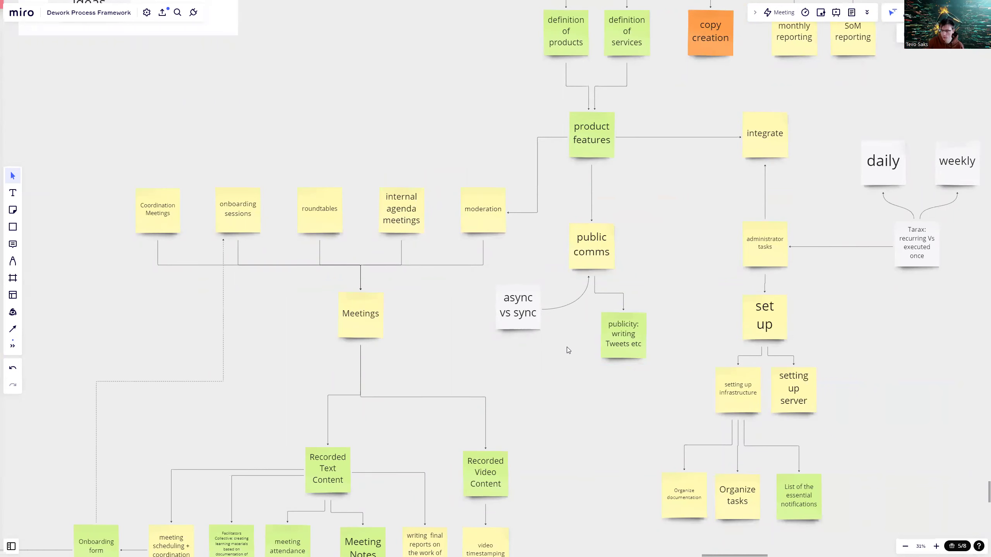
pyautogui.hscroll(-1, 569, 348)
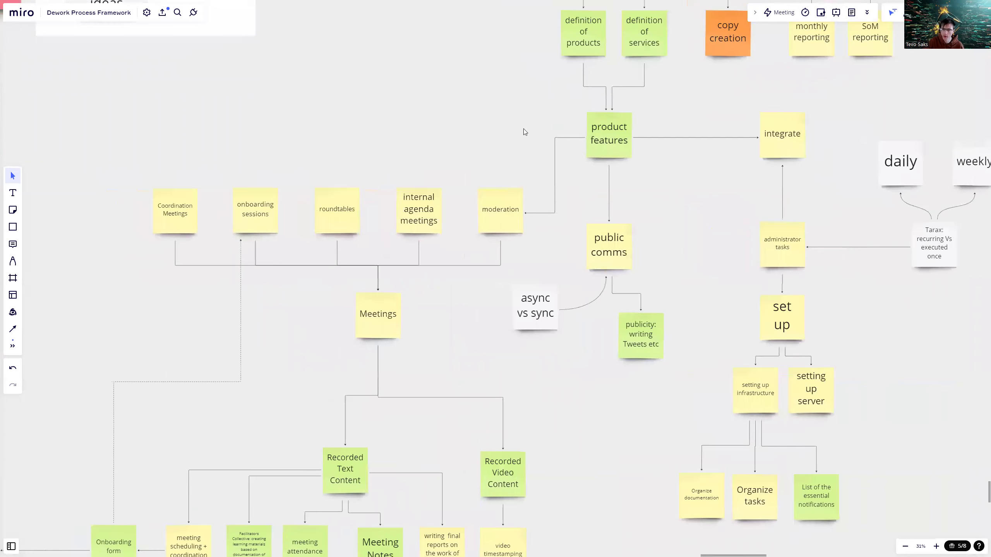
# - Shift the Meetings tree right and move further down the Recorded Text Content branch
pyautogui.moveTo(338, 202); pyautogui.dragTo(363, 224)
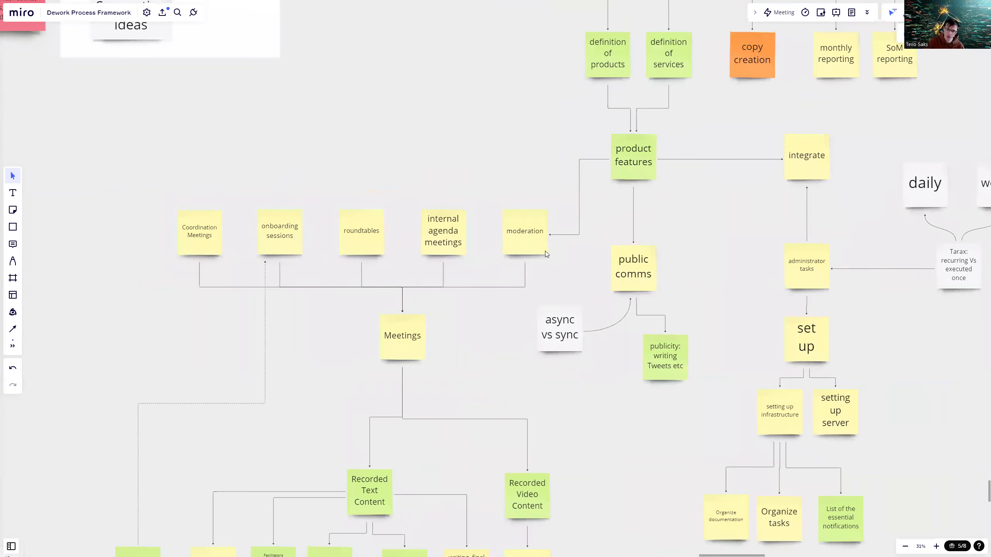
pyautogui.moveTo(374, 325); pyautogui.dragTo(375, 331)
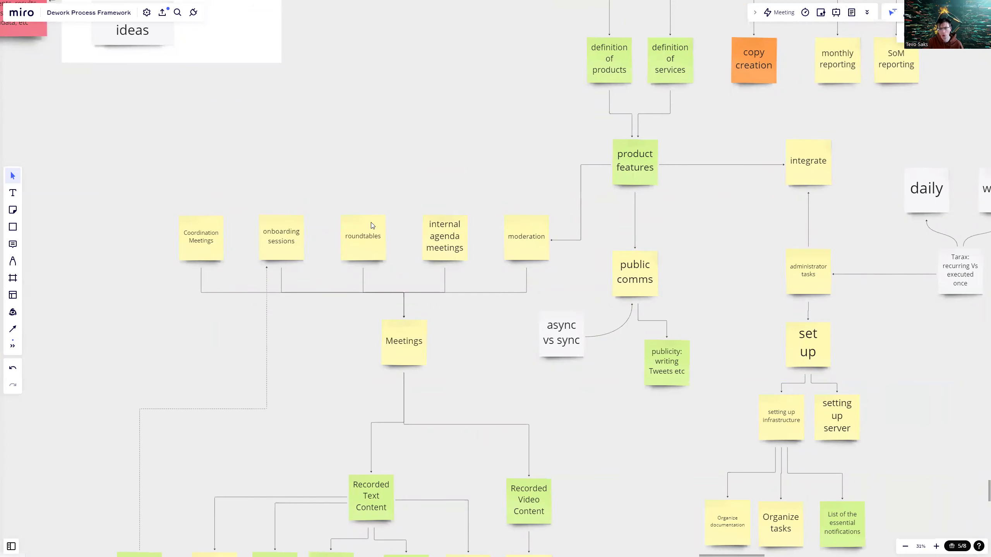
pyautogui.scroll(-2, 254, 290)
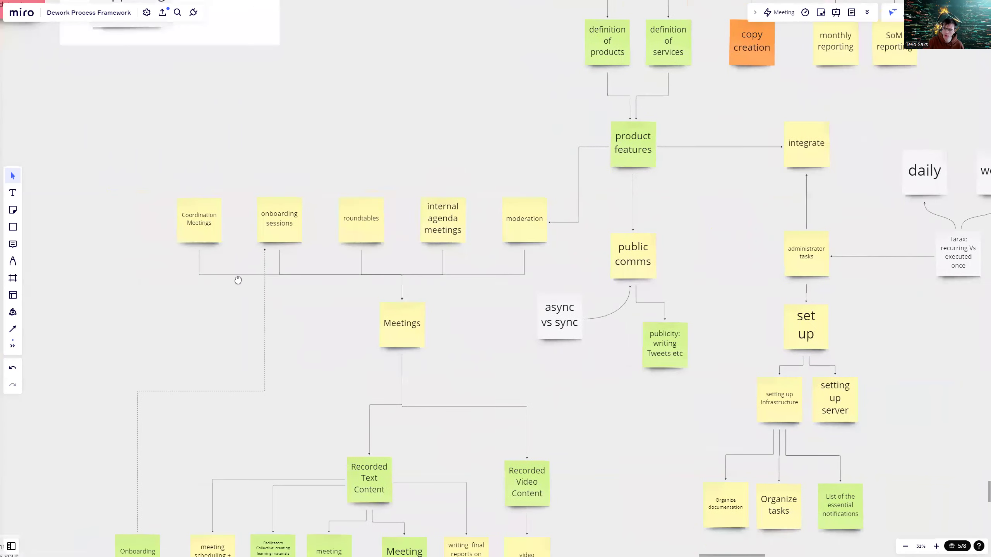
pyautogui.scroll(-3, 254, 292)
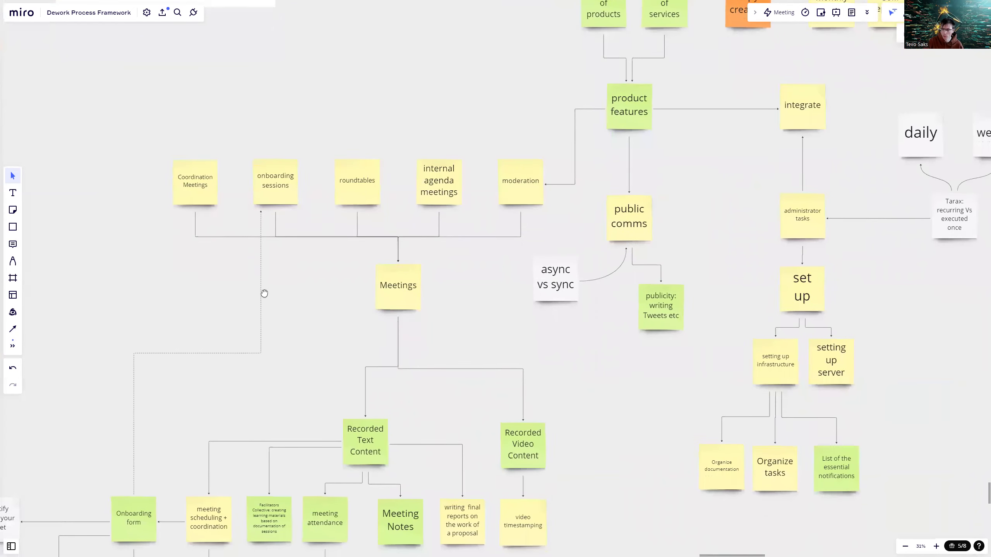
pyautogui.scroll(-4, 279, 276)
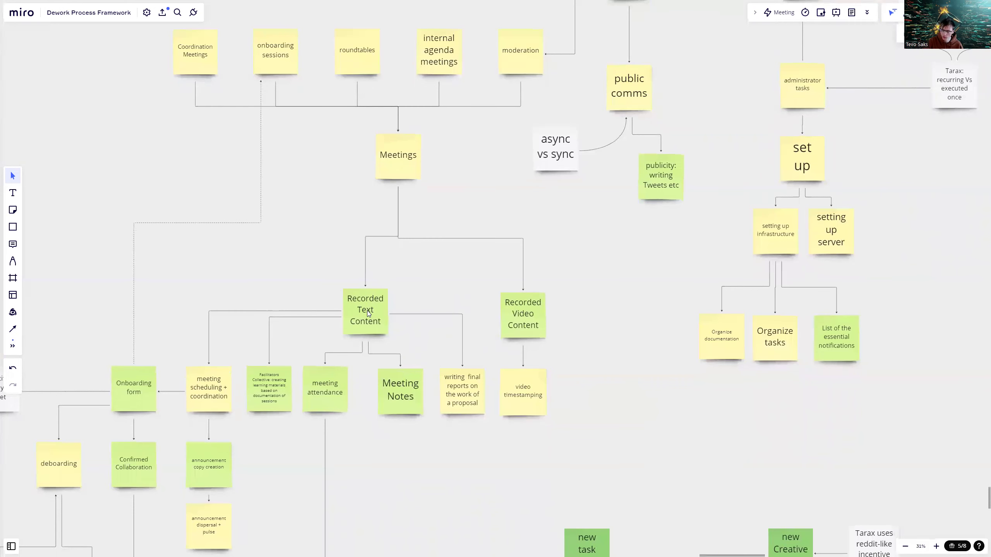
pyautogui.scroll(-1, 392, 294)
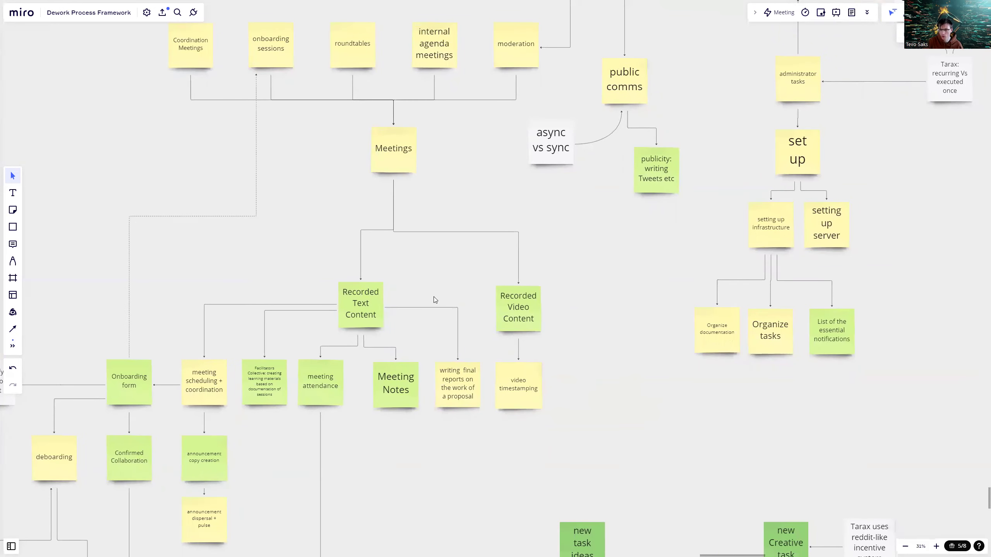
pyautogui.scroll(-2, 429, 289)
pyautogui.scroll(-3, 423, 269)
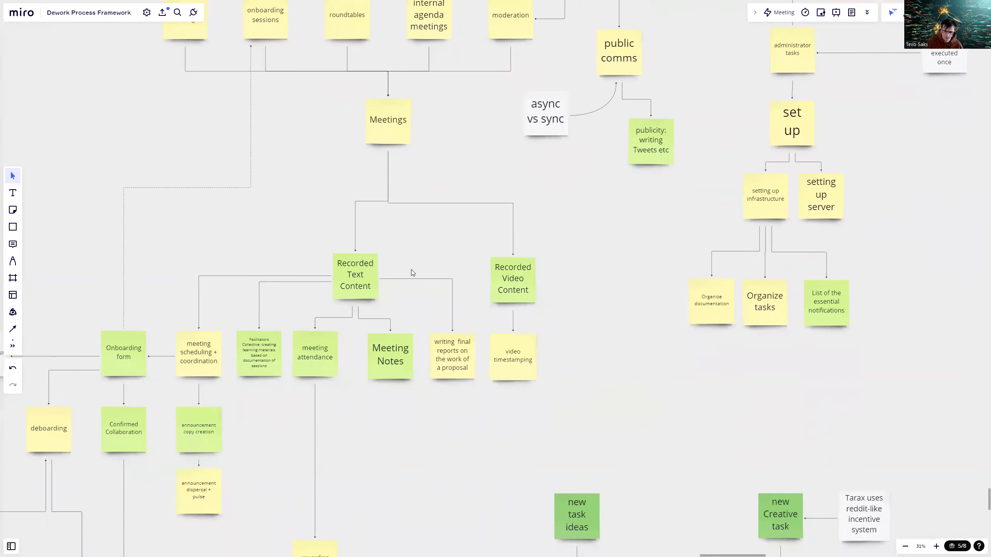
pyautogui.scroll(-2, 499, 312)
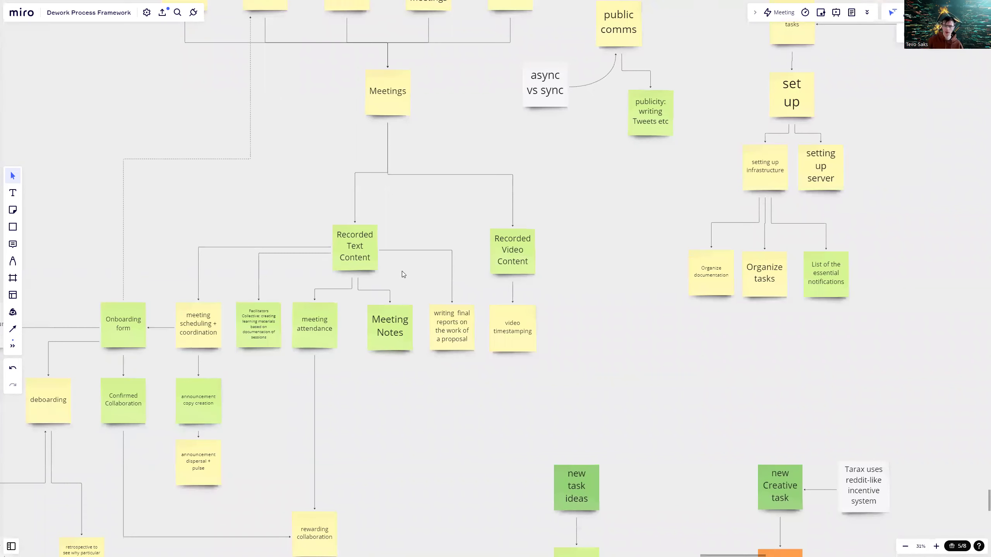
pyautogui.scroll(-3, 402, 271)
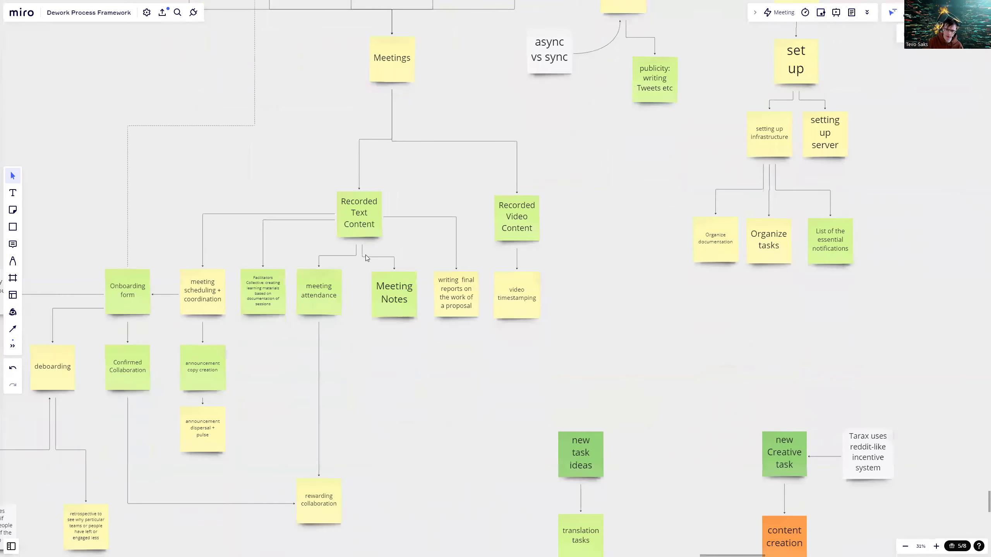
pyautogui.scroll(-3, 361, 268)
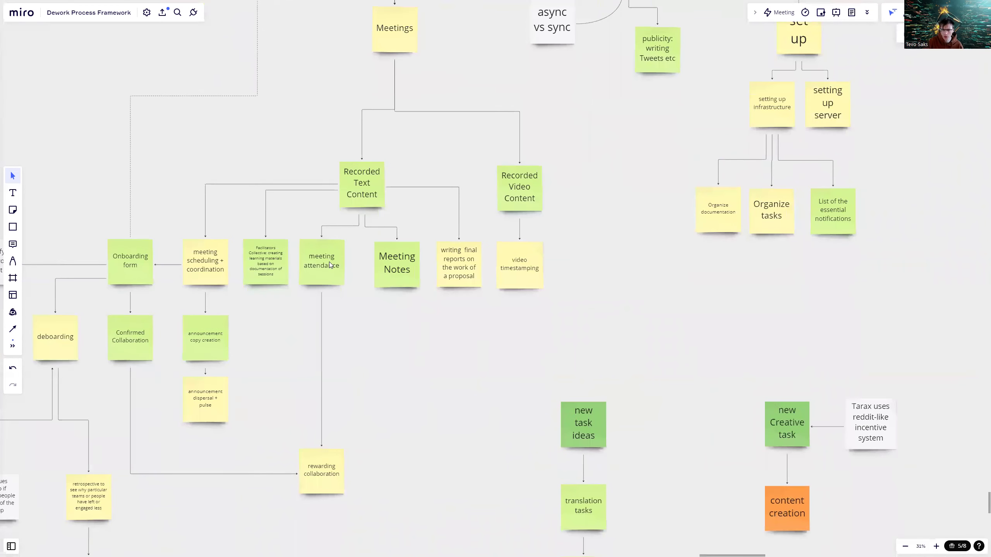
# - Point out the meeting attendance and rewarding collaboration sticky notes
pyautogui.click(318, 281)
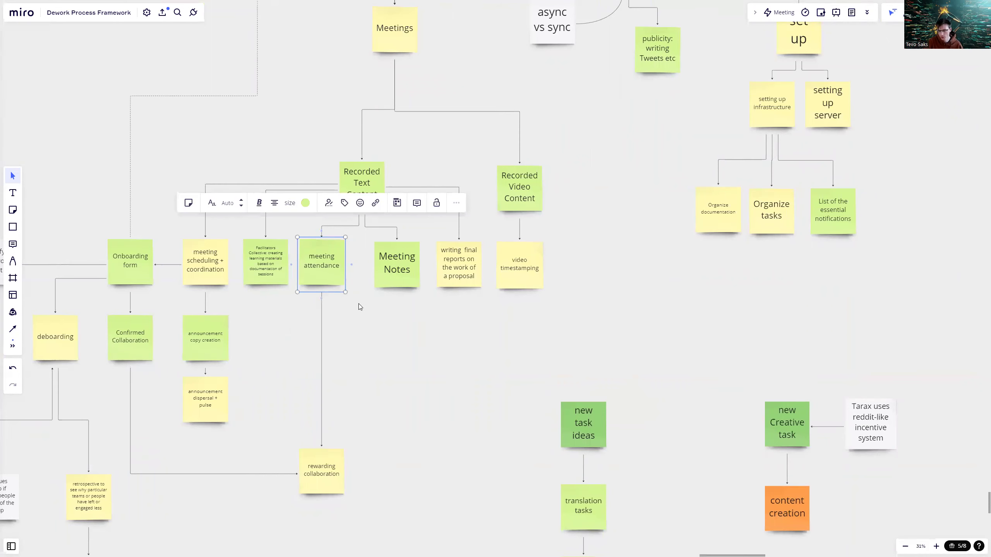
pyautogui.scroll(-2, 341, 314)
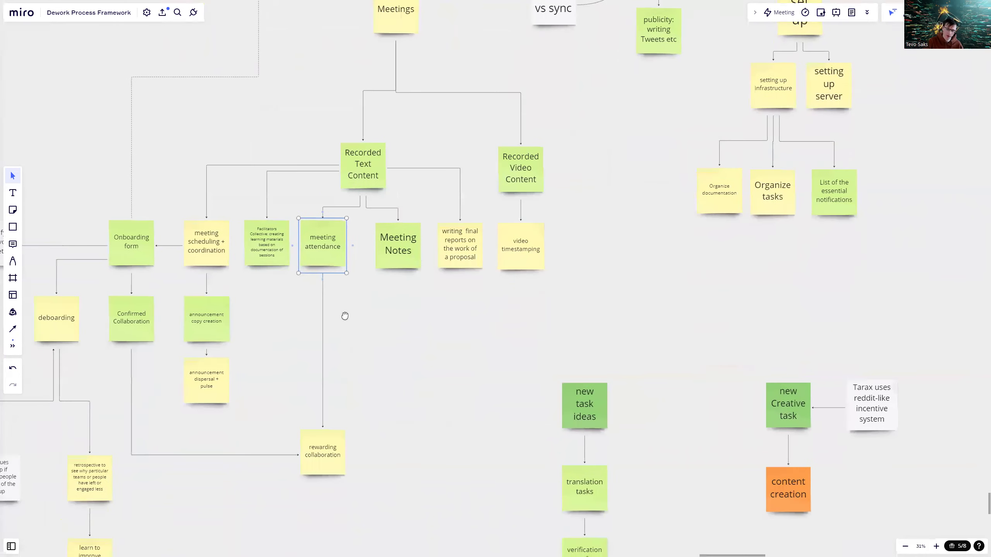
pyautogui.scroll(-2, 344, 317)
pyautogui.click(323, 424)
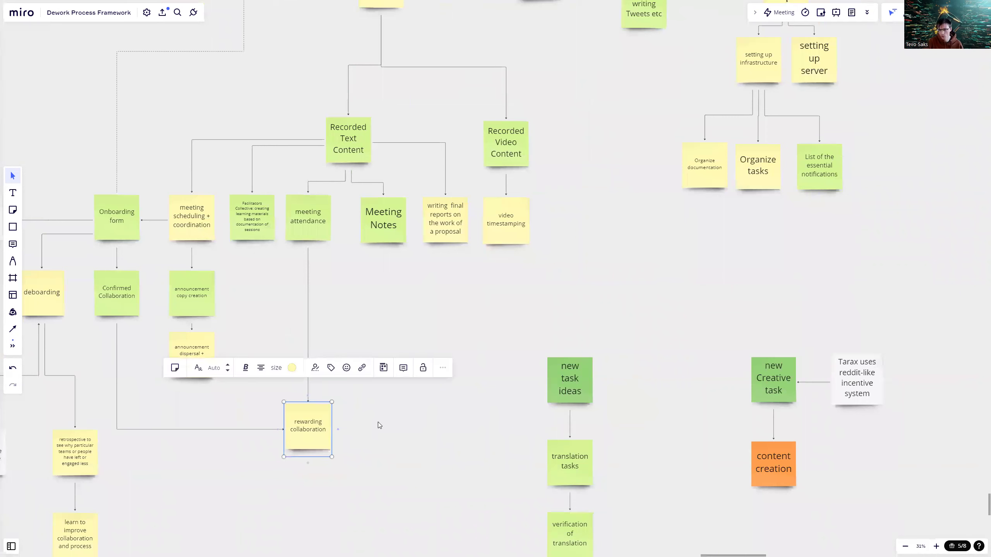
# - Zoom out to 25% and show the onboarding and deboarding branches, highlighting the deboarding note
pyautogui.scroll(2, 354, 384)
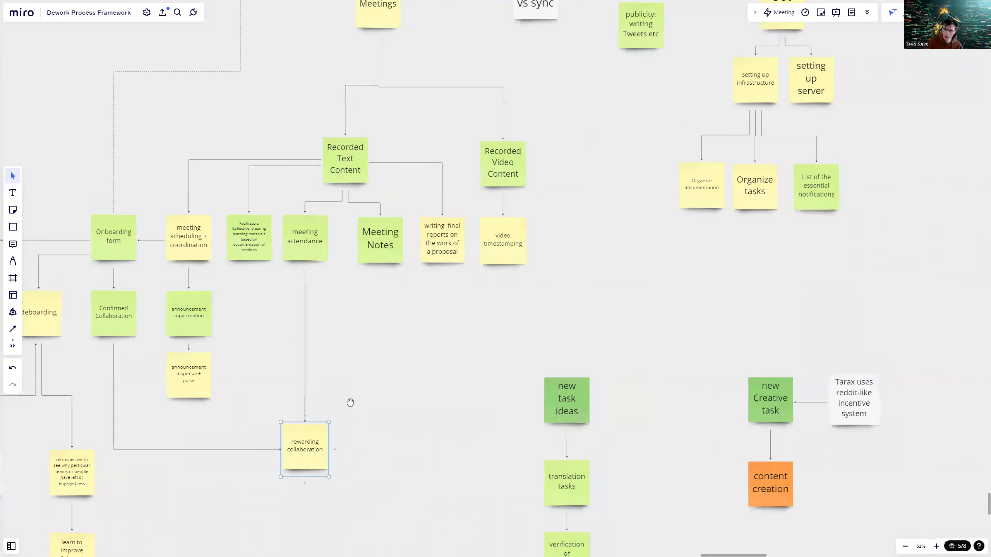
pyautogui.scroll(-3, 404, 303)
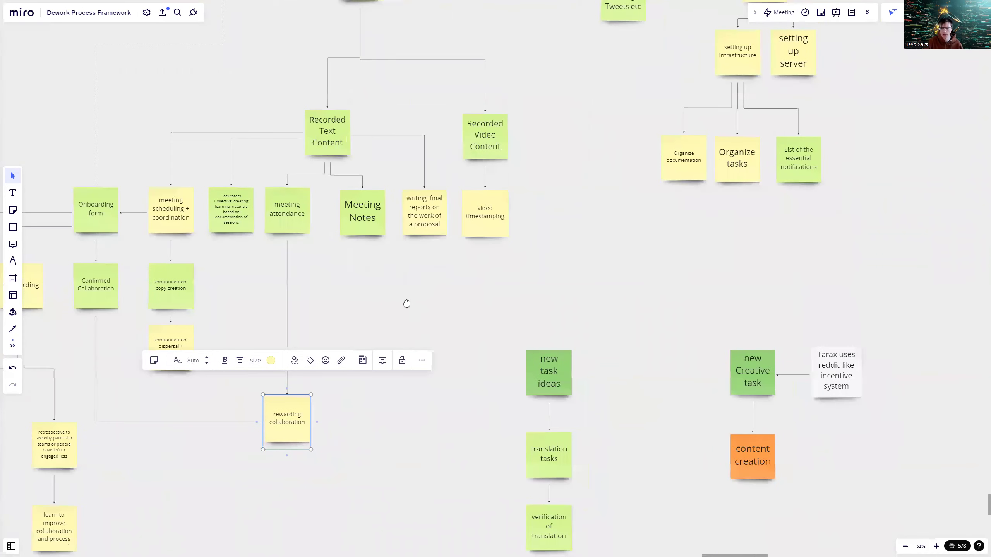
pyautogui.scroll(-2, 455, 273)
pyautogui.moveTo(423, 296); pyautogui.dragTo(463, 318)
pyautogui.click(190, 279)
pyautogui.click(482, 320)
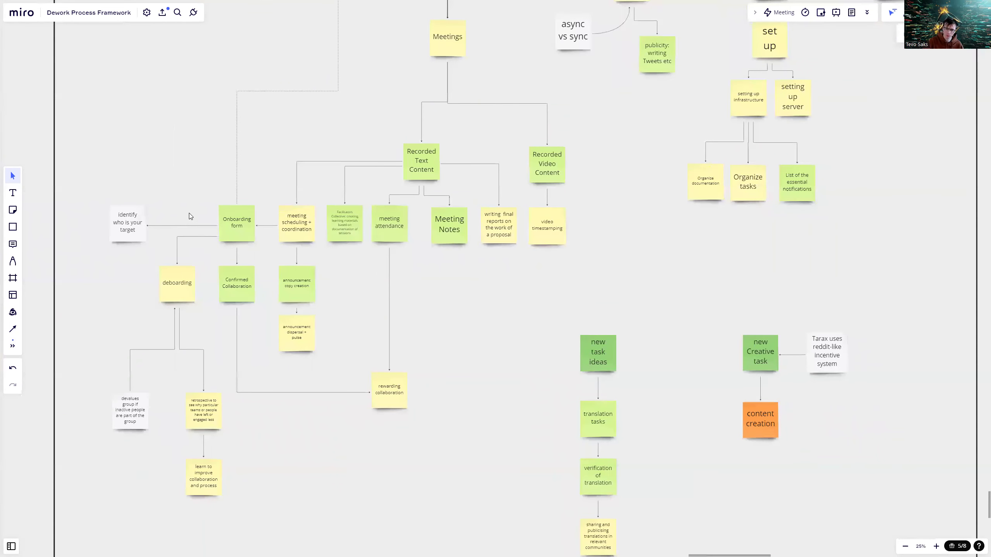
pyautogui.moveTo(206, 193); pyautogui.dragTo(208, 187)
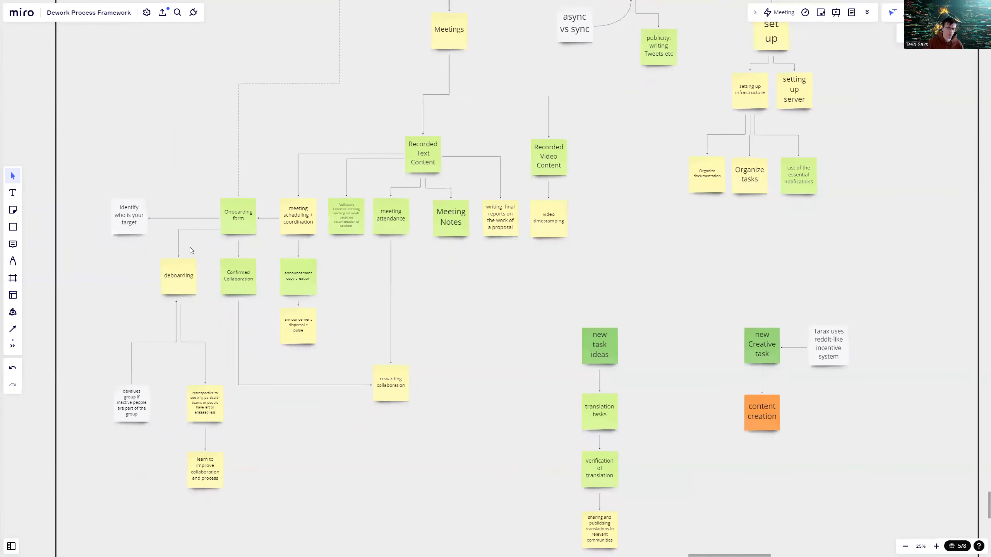
pyautogui.scroll(-3, 188, 253)
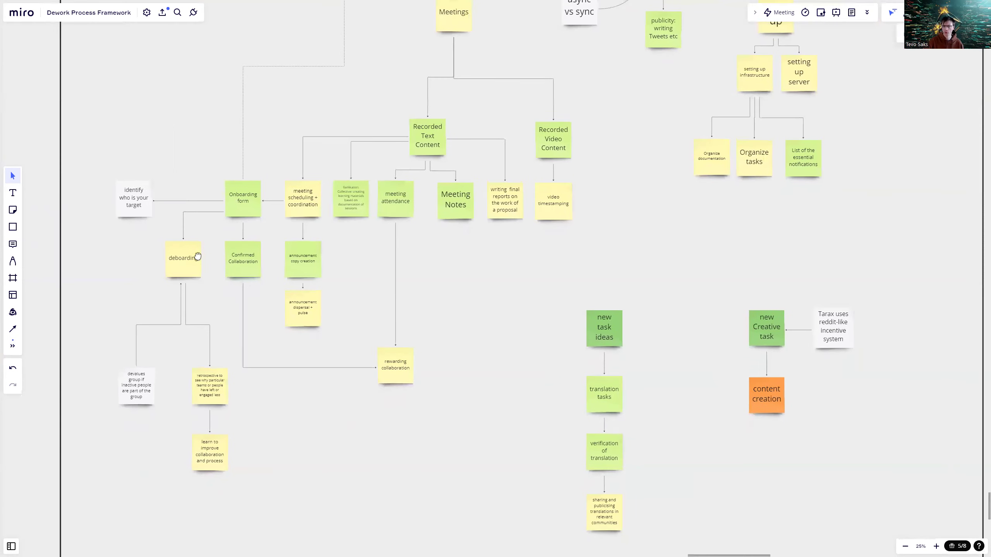
# - Zoom out to about 9% for an overview of the whole board around the Meetings tree
pyautogui.scroll(-3, 330, 331)
pyautogui.scroll(3, 351, 201)
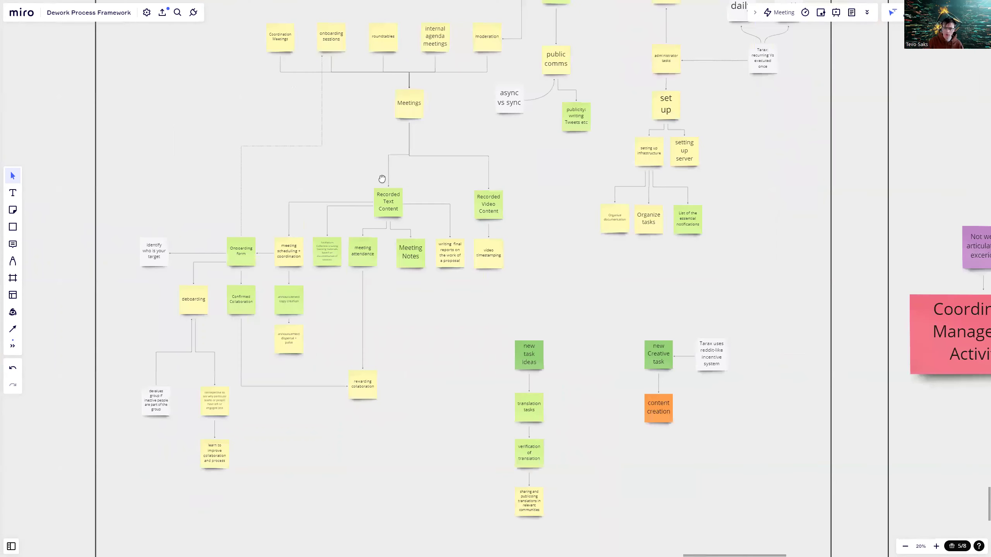
pyautogui.moveTo(383, 183); pyautogui.dragTo(373, 195)
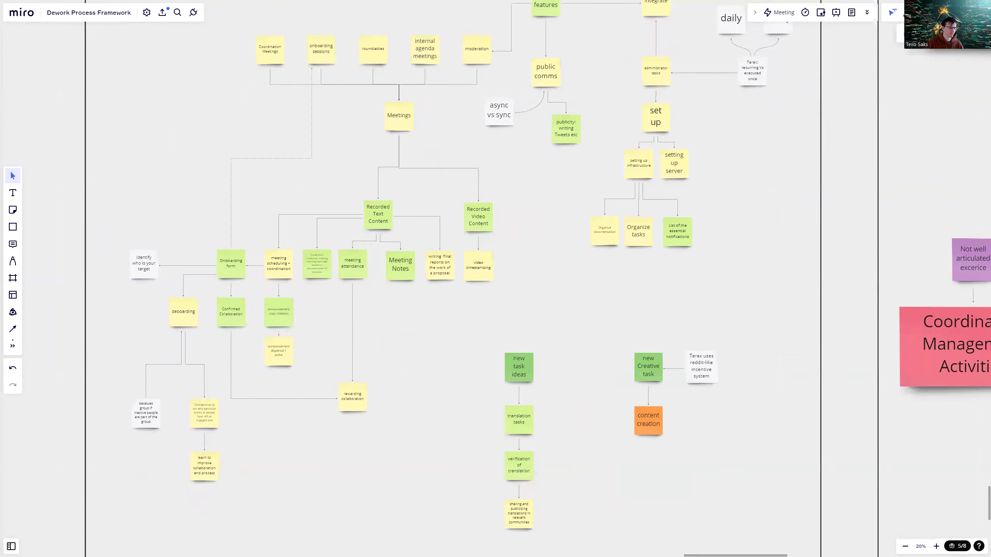
pyautogui.scroll(-5, 429, 273)
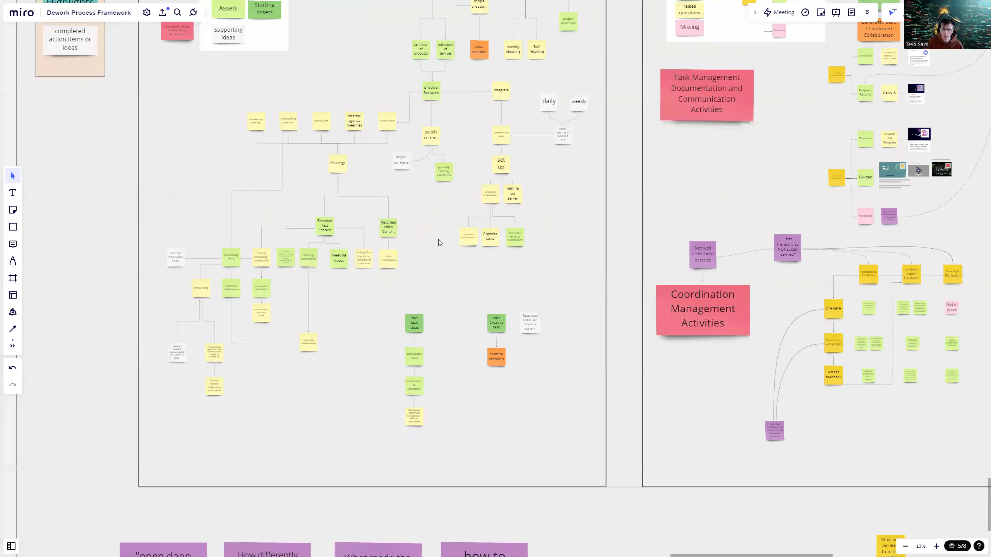
pyautogui.scroll(-2, 423, 299)
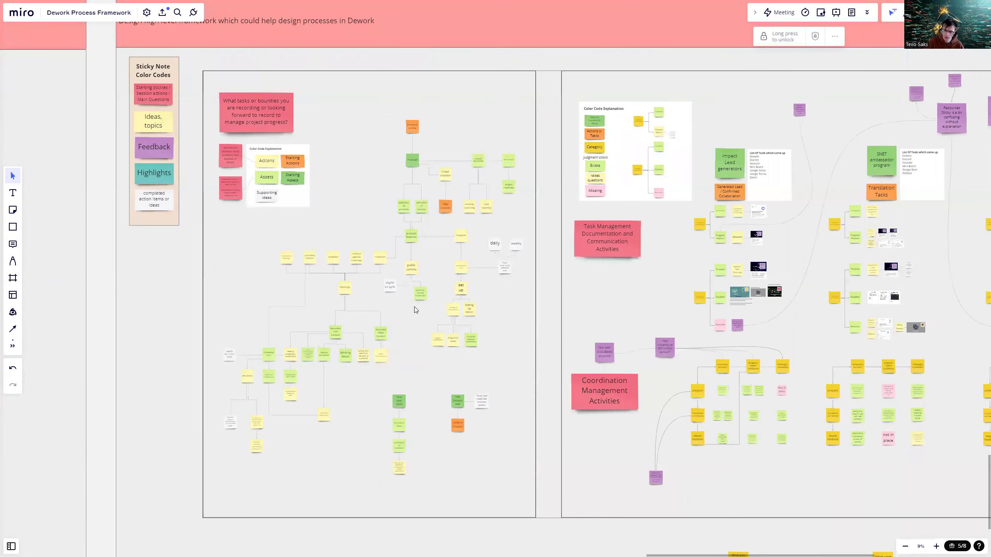
pyautogui.moveTo(415, 311); pyautogui.dragTo(399, 325)
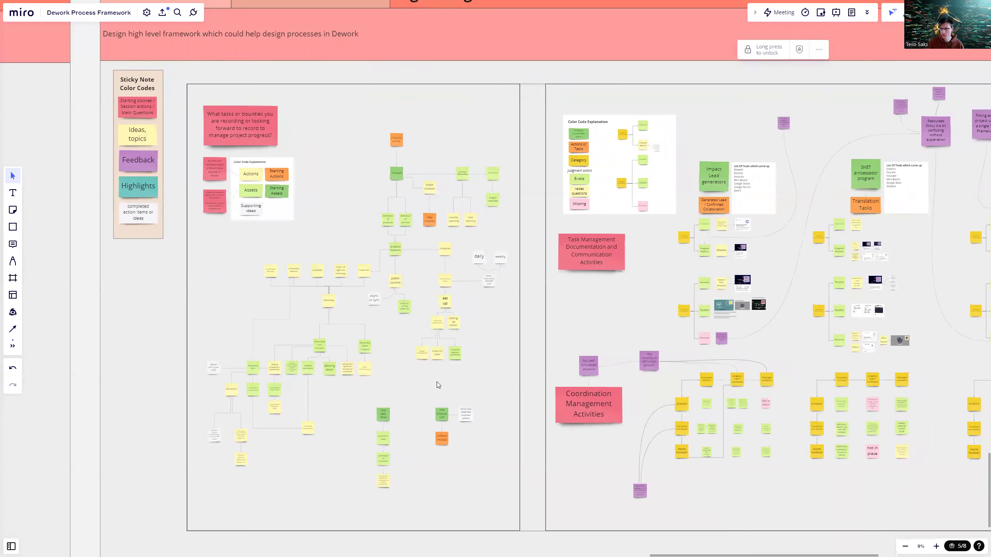
pyautogui.moveTo(433, 387); pyautogui.dragTo(370, 357)
# - Pan right to the Organizing Session resources frame with its tool columns and activity trees
pyautogui.hscroll(2, 370, 357)
pyautogui.scroll(-1, 370, 357)
pyautogui.hscroll(1, 367, 374)
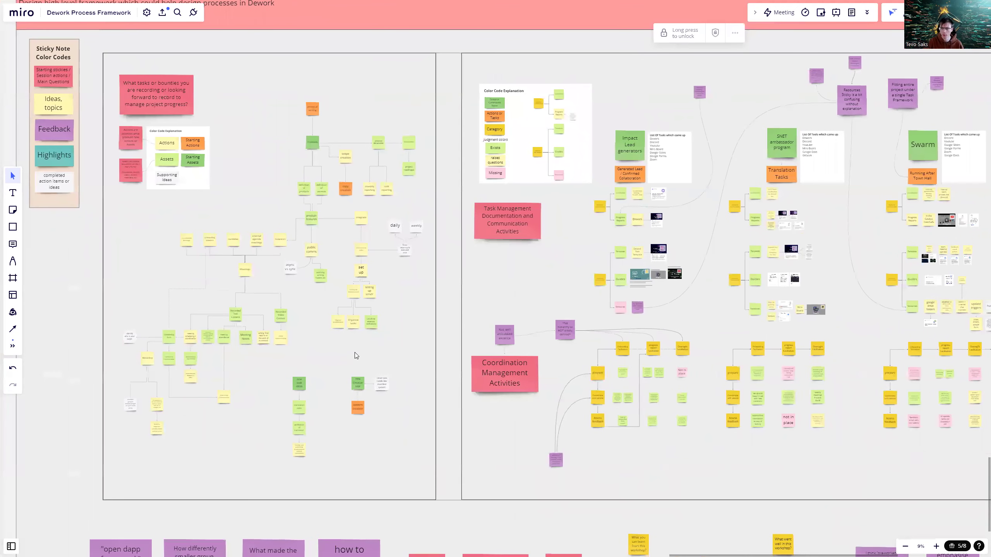
pyautogui.moveTo(354, 352); pyautogui.dragTo(349, 355)
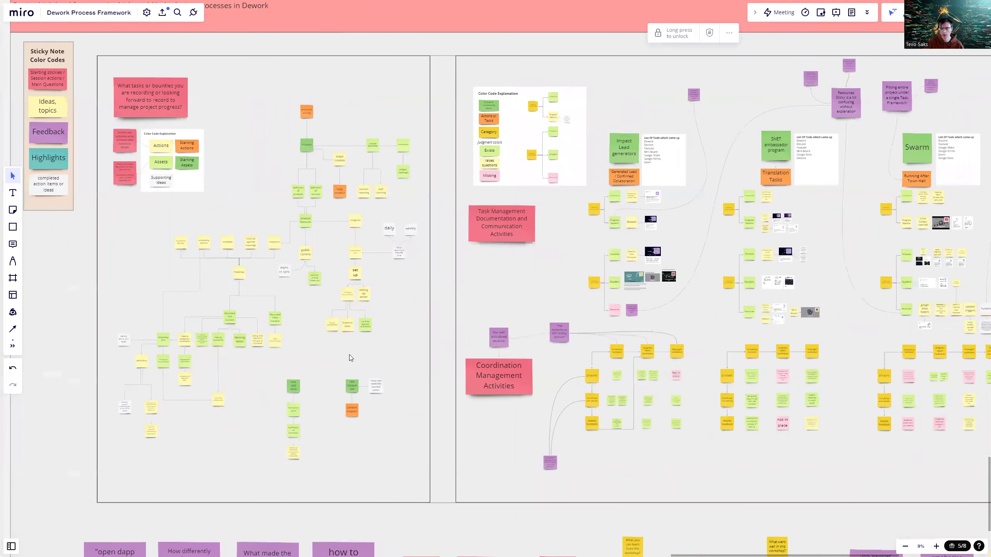
pyautogui.hscroll(1, 348, 350)
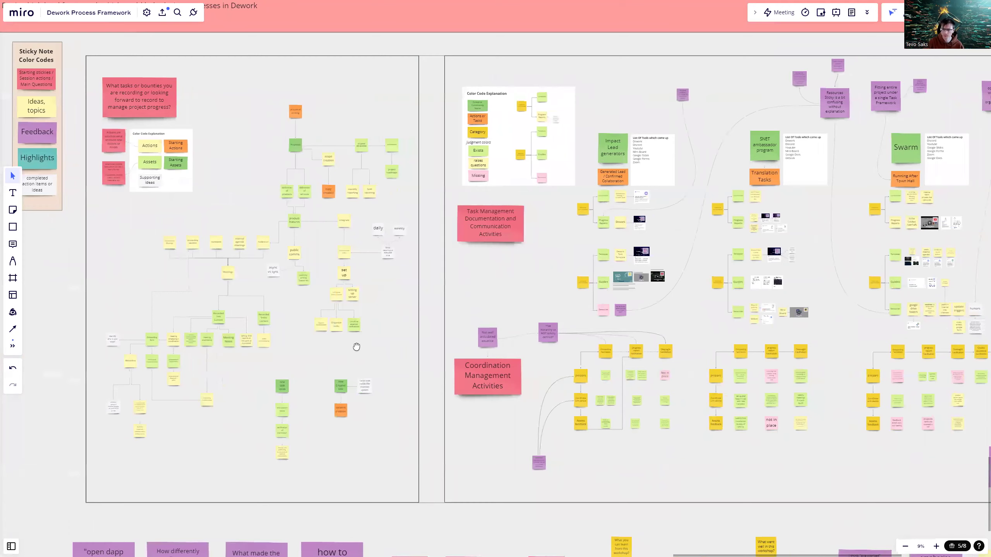
pyautogui.click(344, 346)
pyautogui.hscroll(1, 345, 347)
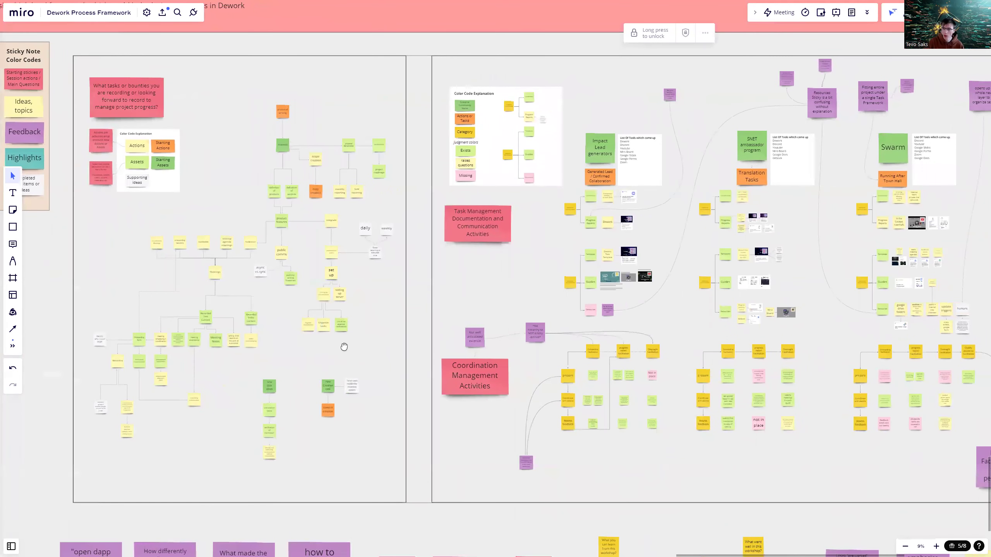
pyautogui.hscroll(5, 344, 347)
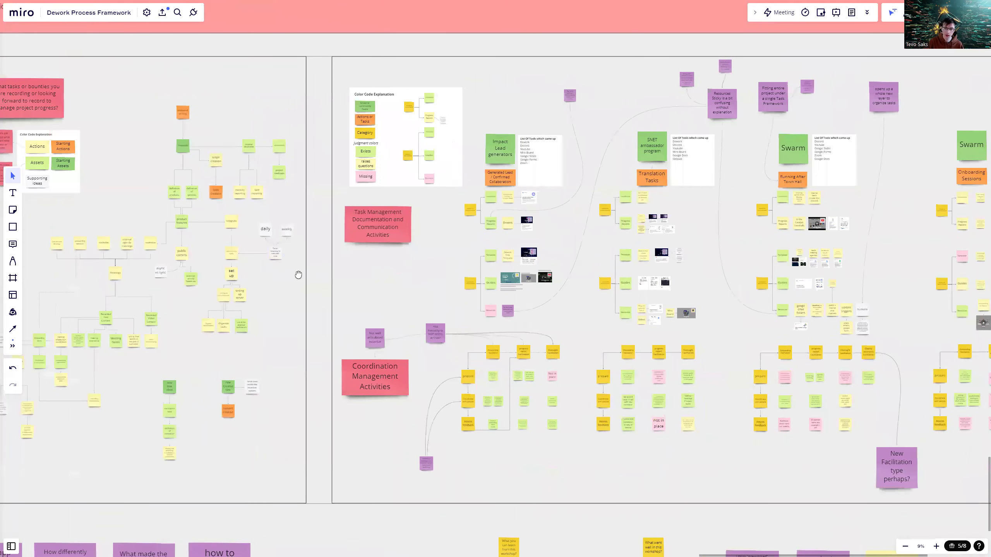
pyautogui.hscroll(7, 278, 276)
pyautogui.click(248, 234)
pyautogui.moveTo(235, 234); pyautogui.dragTo(228, 234)
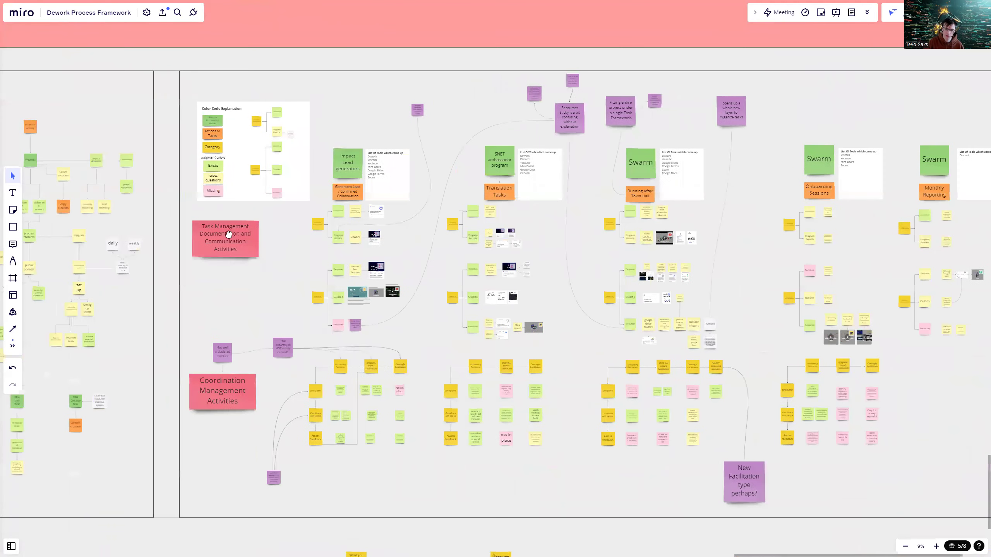
pyautogui.hscroll(1, 230, 220)
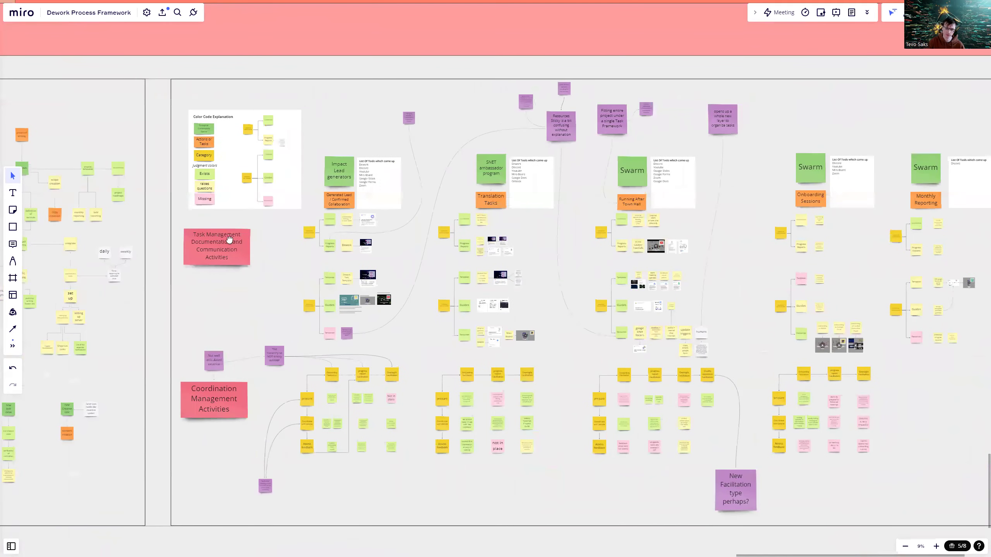
pyautogui.scroll(3, 230, 238)
pyautogui.moveTo(251, 391); pyautogui.dragTo(253, 355)
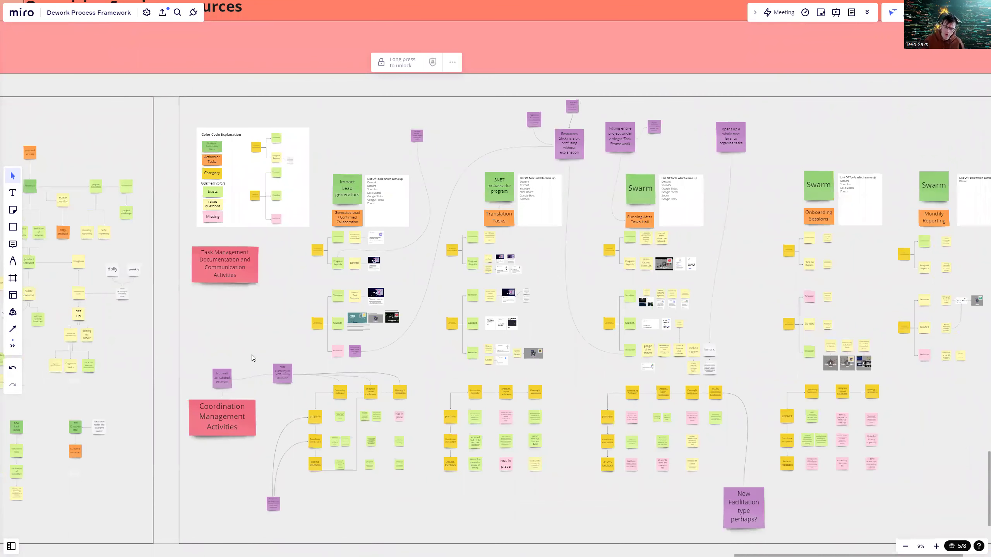
# - Zoom in to about 35% on the Color Code Explanation legend
pyautogui.scroll(2, 211, 184)
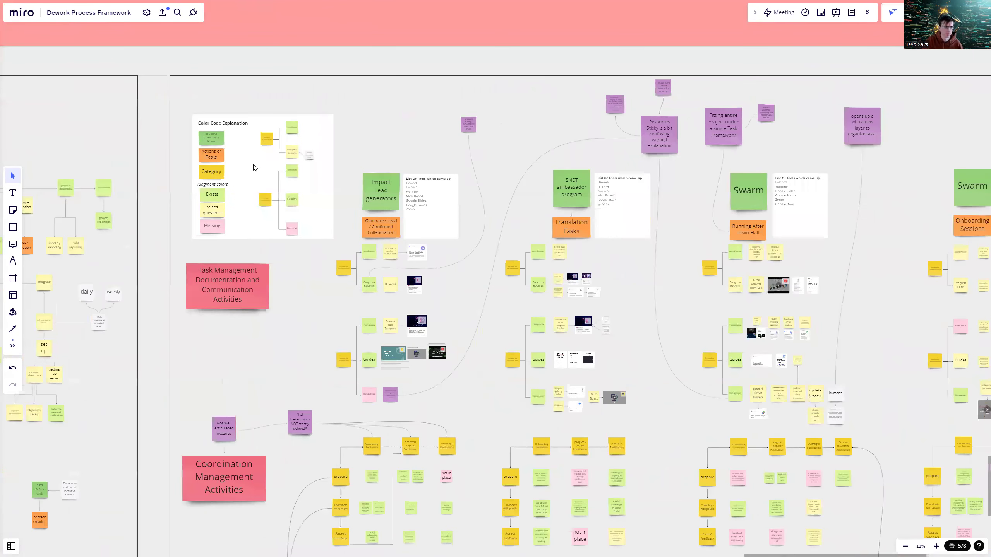
pyautogui.scroll(2, 254, 168)
pyautogui.scroll(2, 251, 172)
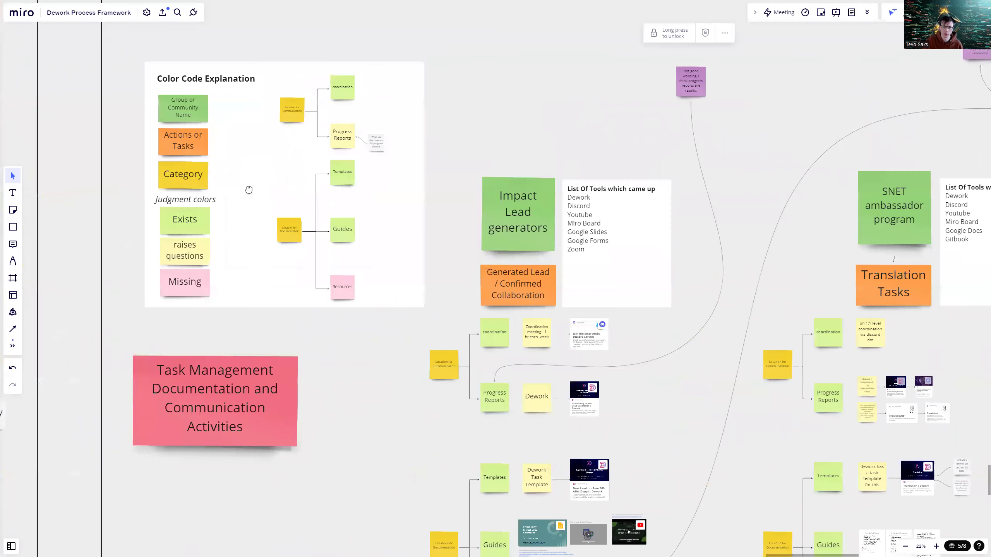
pyautogui.scroll(1, 249, 190)
pyautogui.scroll(2, 245, 195)
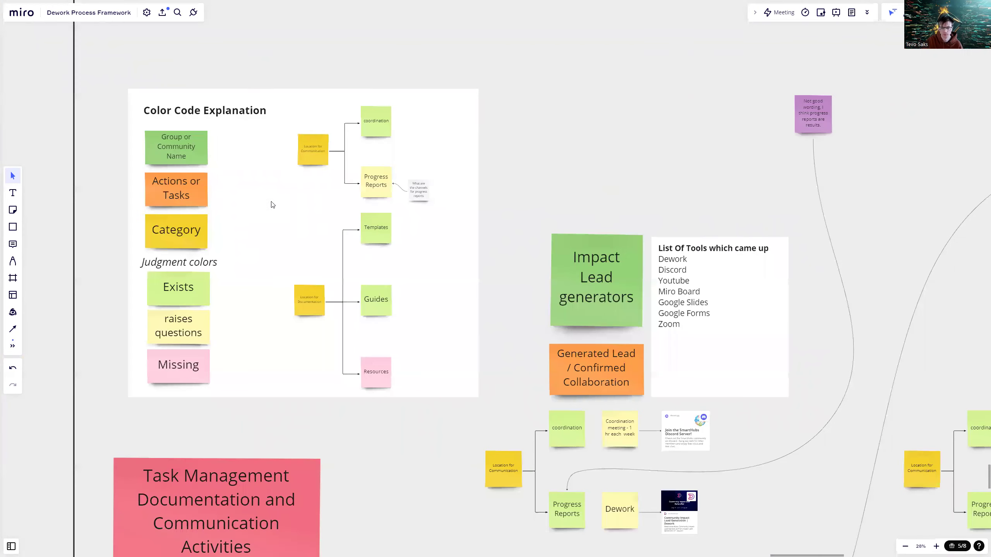
pyautogui.scroll(1, 174, 170)
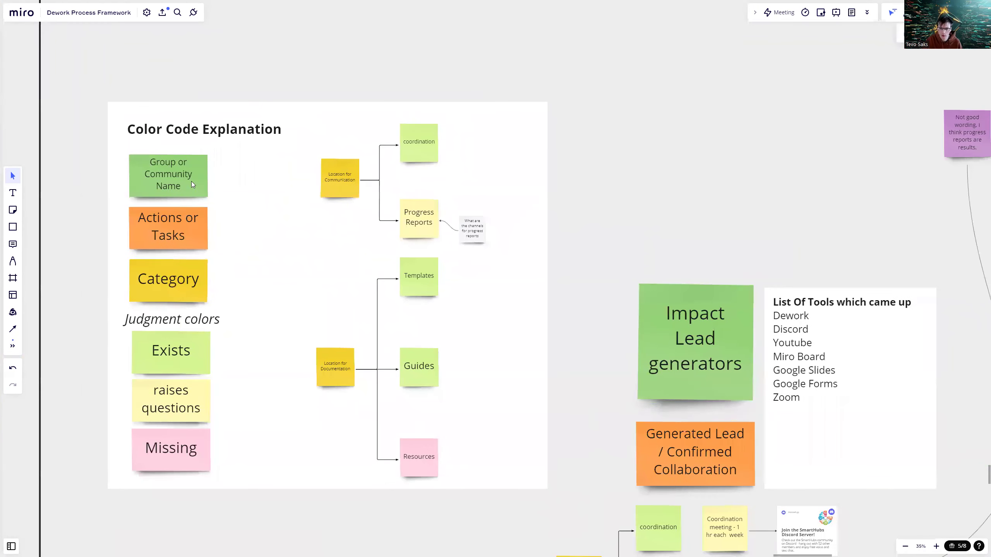
pyautogui.moveTo(189, 188); pyautogui.dragTo(184, 175)
# - Point out the Actions or Tasks colour and the Judgment colors label, then clear the selection
pyautogui.click(176, 221)
pyautogui.scroll(-1, 241, 226)
pyautogui.scroll(-1, 275, 213)
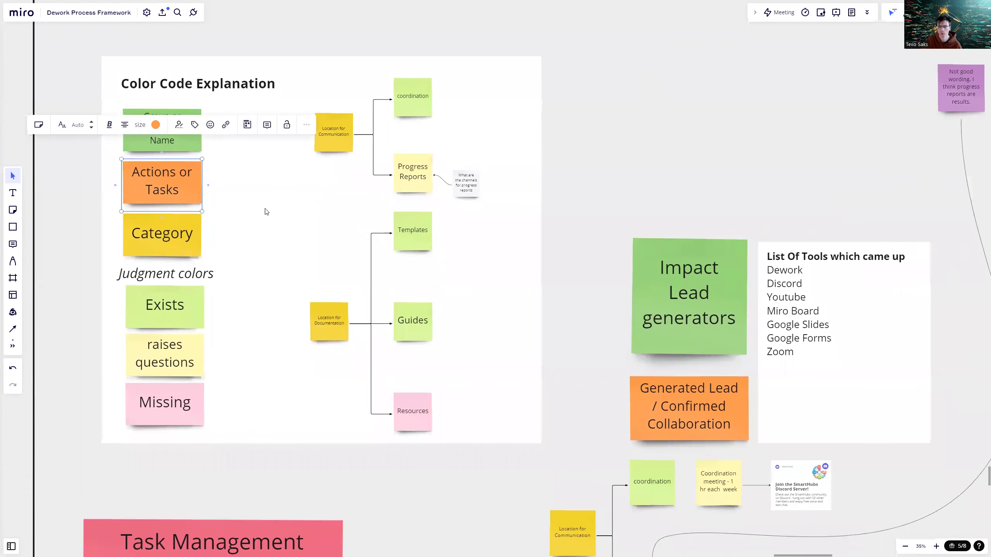
pyautogui.click(248, 224)
pyautogui.scroll(-1, 249, 222)
pyautogui.click(249, 223)
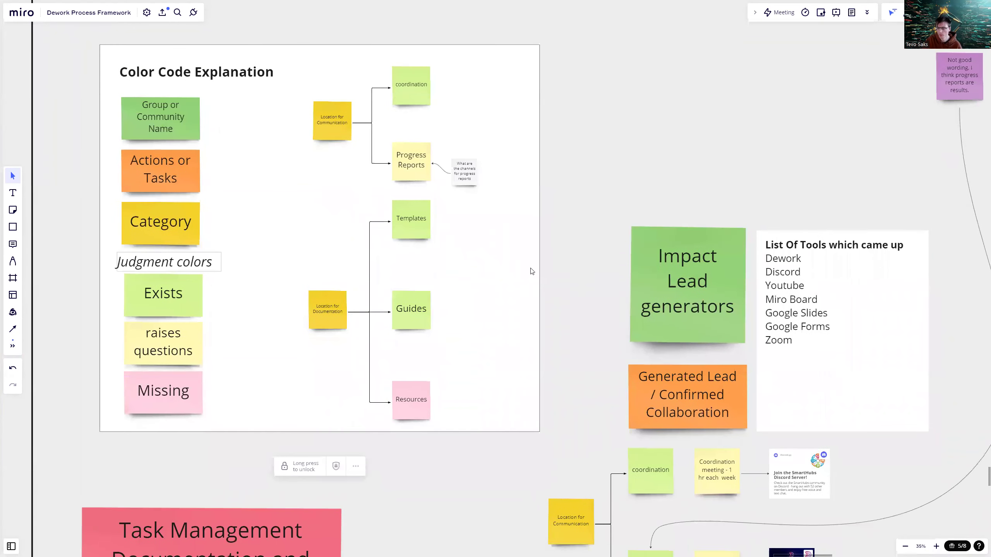
pyautogui.press('Escape')
# - Sweep across the legend's example sticky tree and select the Color Code Explanation frame
pyautogui.scroll(-1, 688, 233)
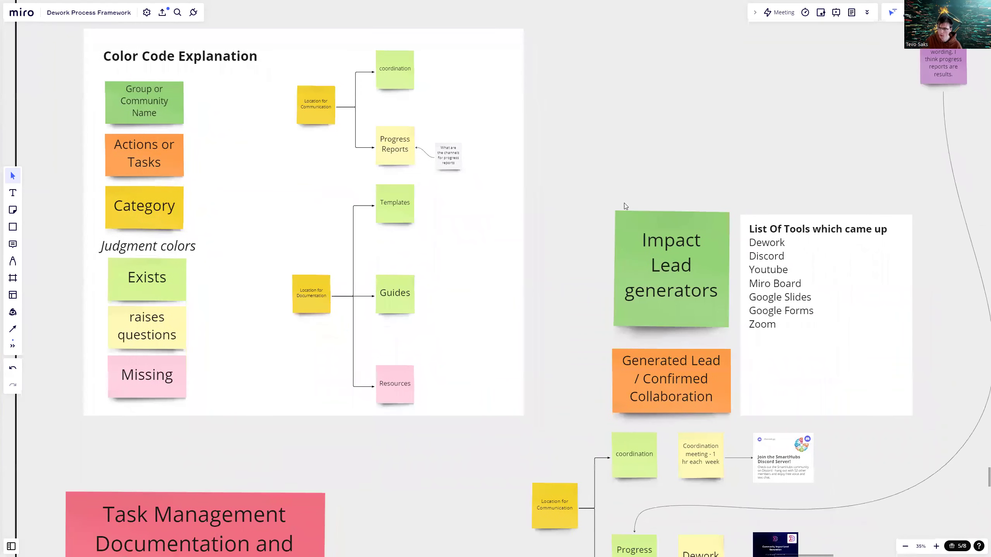
pyautogui.scroll(-1, 644, 271)
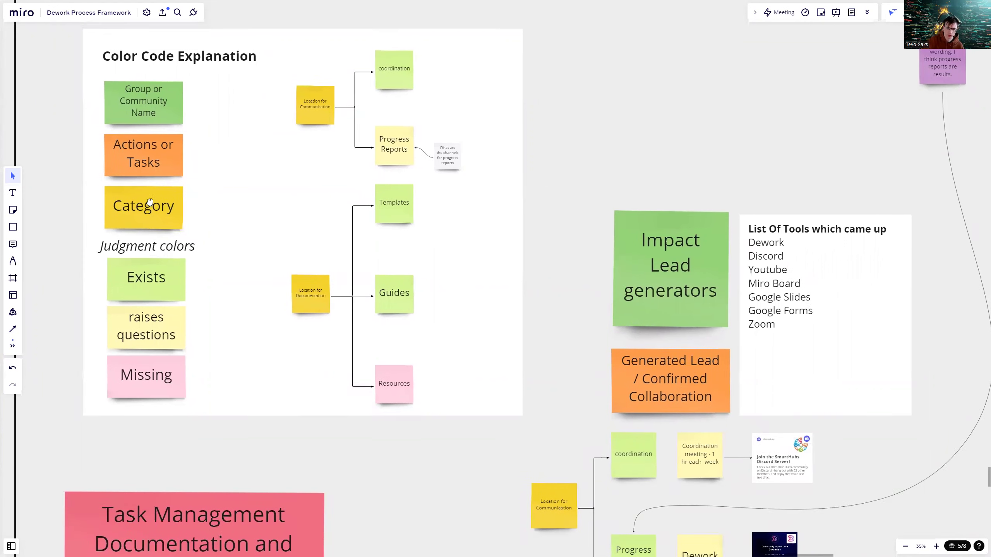
pyautogui.scroll(1, 183, 250)
pyautogui.scroll(5, 186, 256)
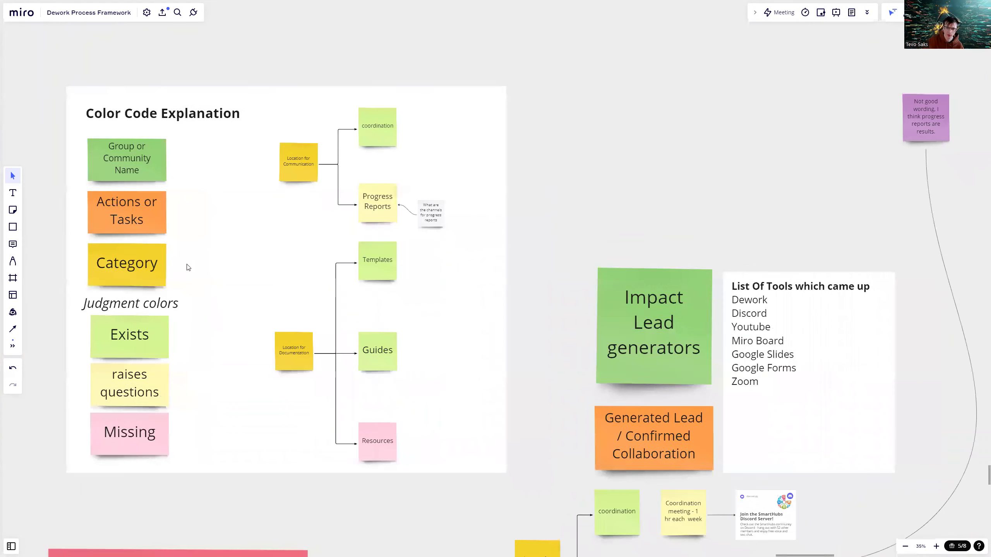
pyautogui.moveTo(263, 125); pyautogui.dragTo(253, 179)
pyautogui.click(253, 180)
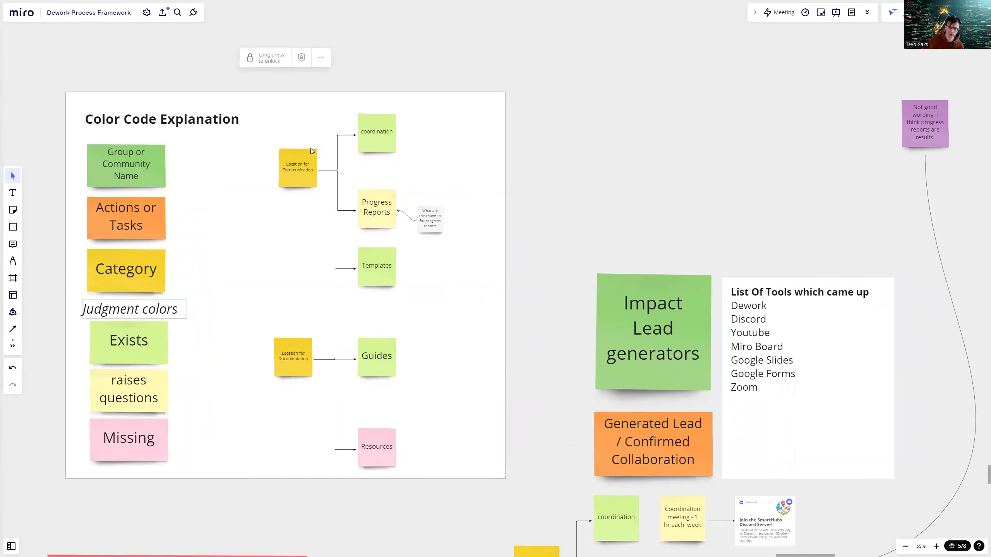
pyautogui.scroll(2, 308, 151)
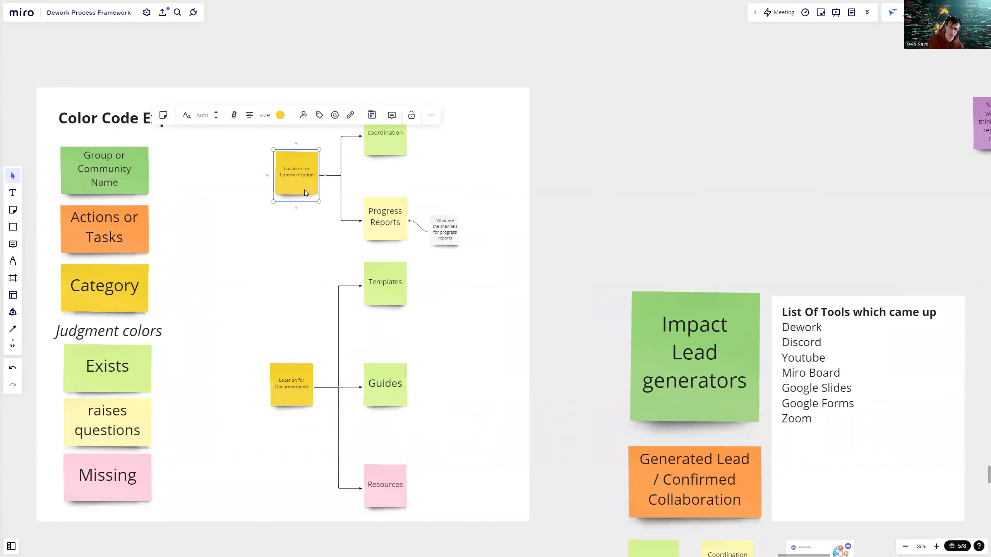
pyautogui.click(379, 144)
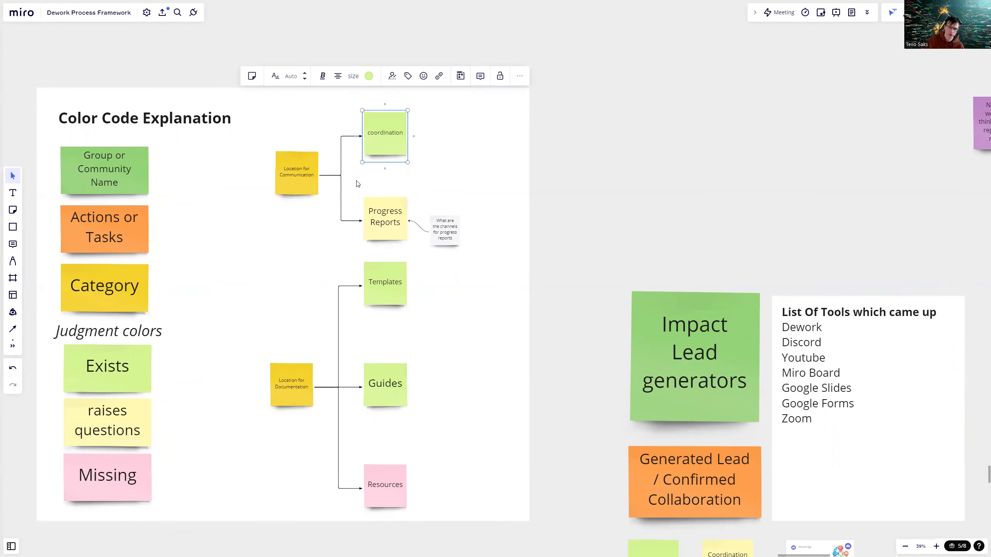
pyautogui.scroll(-1, 357, 180)
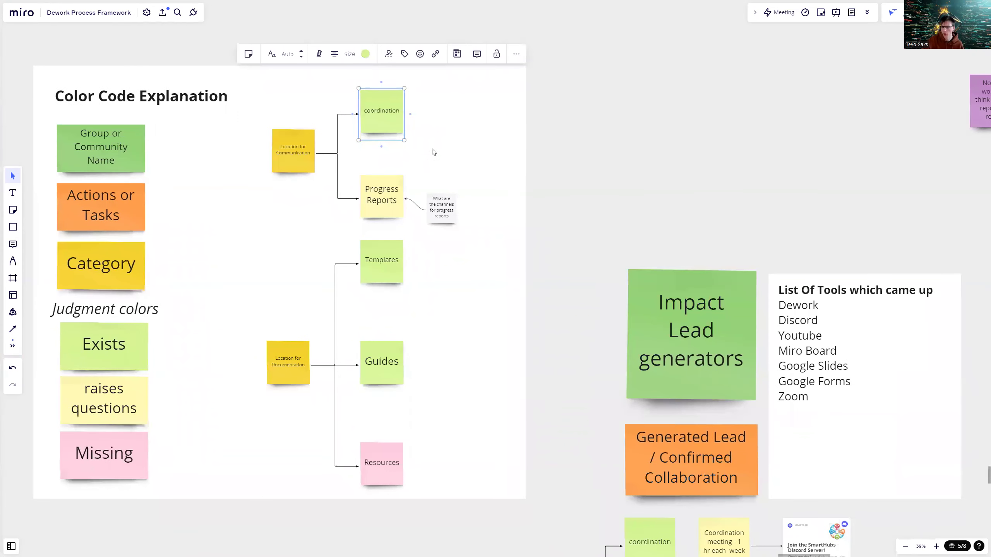
pyautogui.scroll(-2, 381, 152)
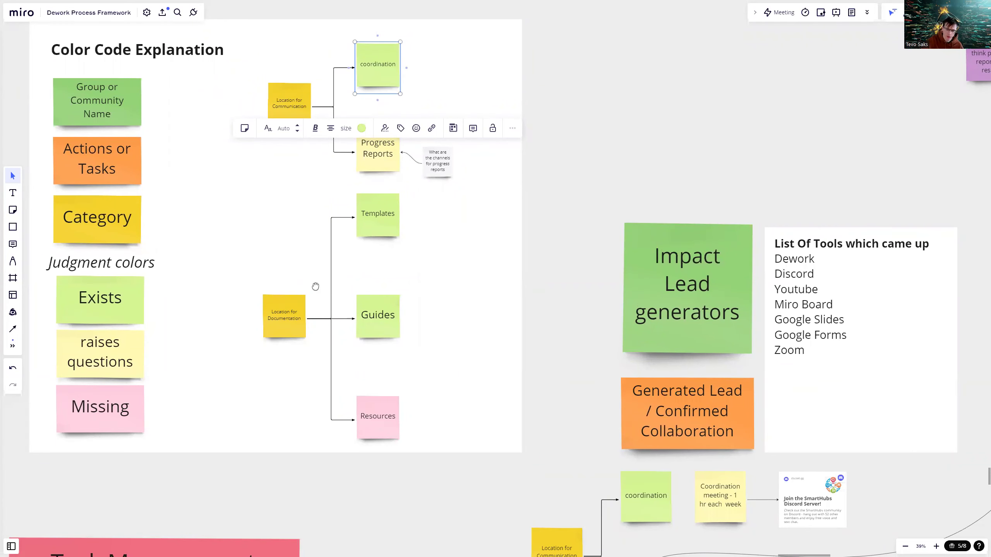
pyautogui.scroll(1, 293, 313)
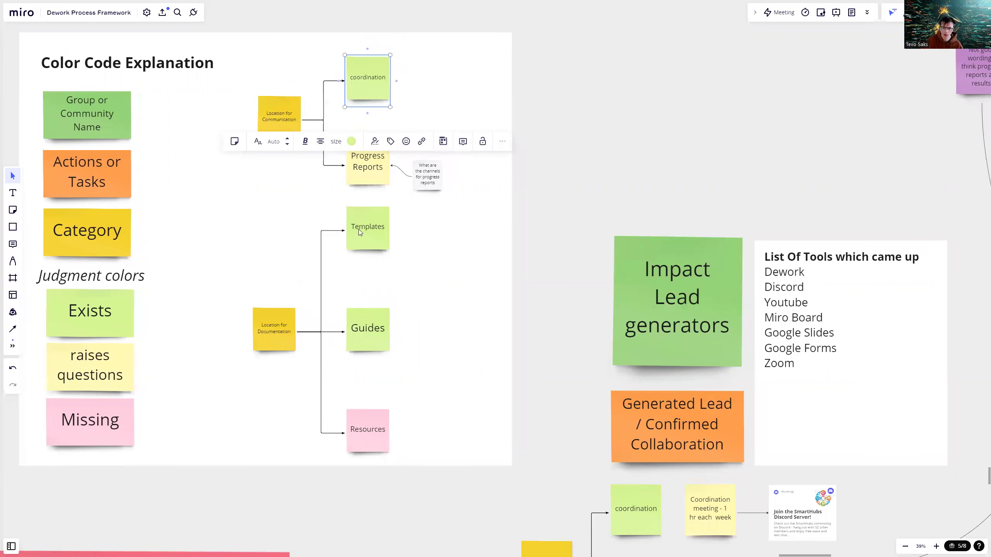
pyautogui.scroll(-1, 377, 277)
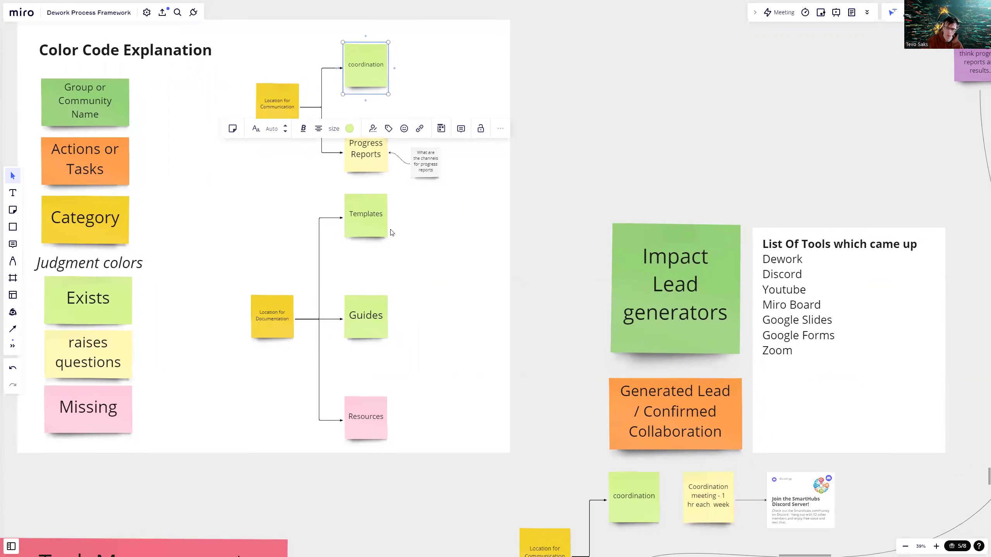
pyautogui.scroll(-1, 371, 232)
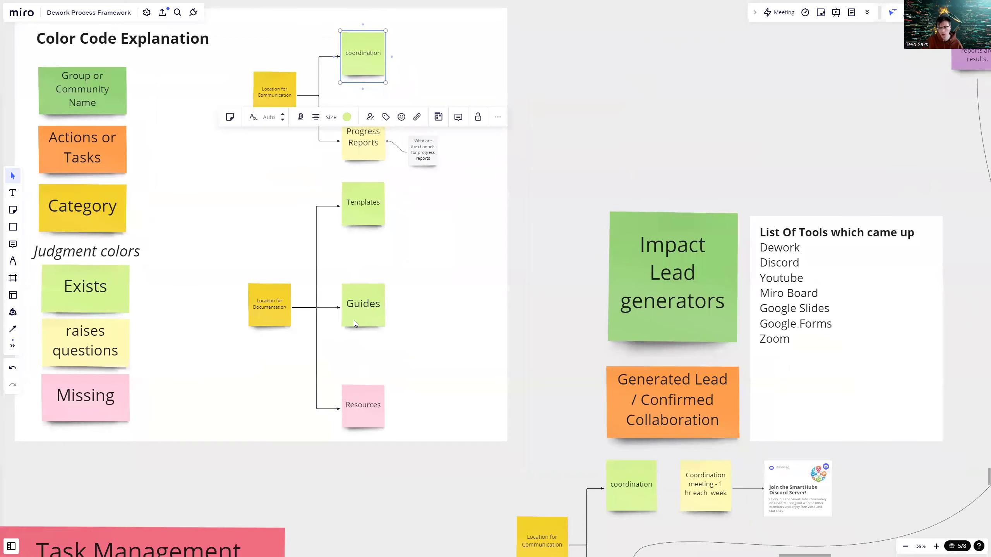
pyautogui.scroll(-1, 354, 321)
pyautogui.scroll(-1, 360, 362)
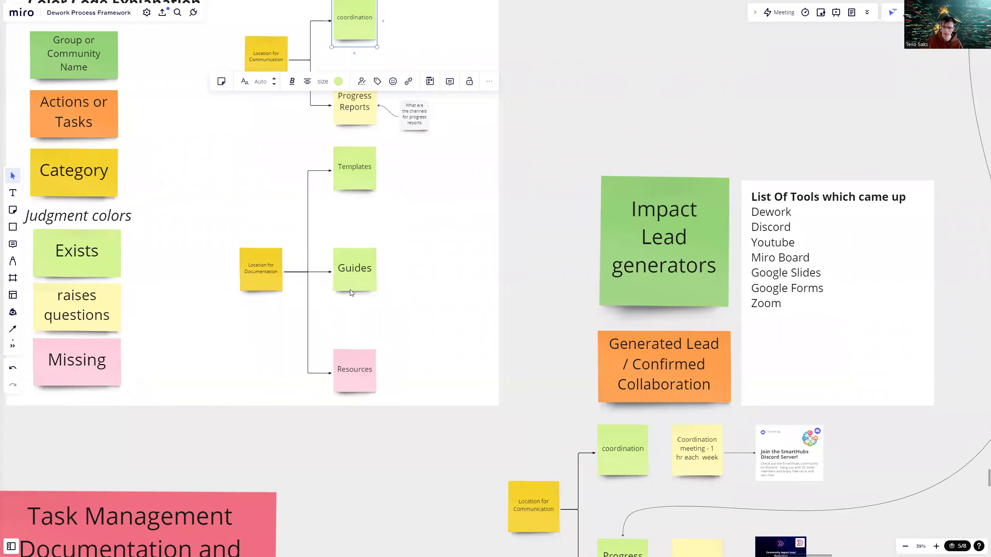
pyautogui.scroll(2, 343, 305)
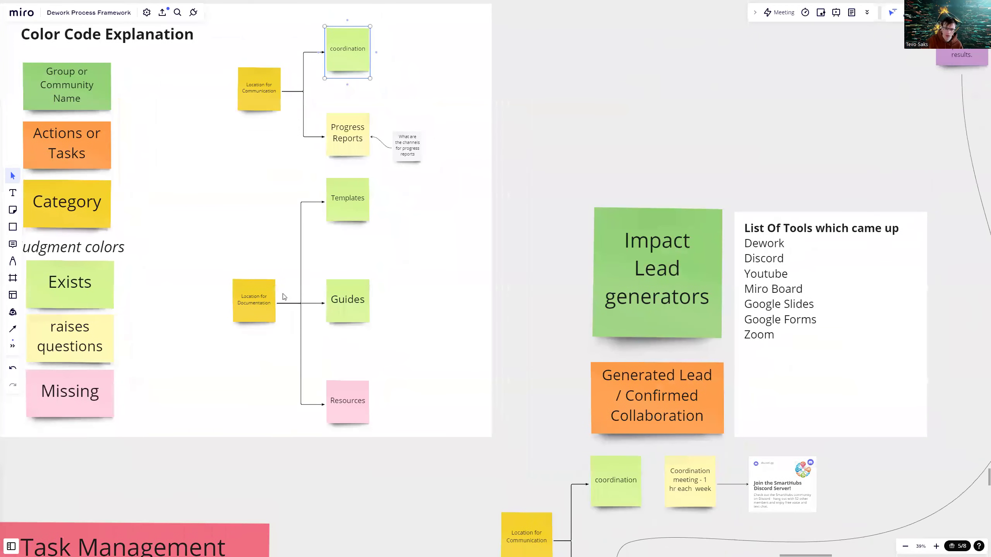
pyautogui.scroll(1, 285, 297)
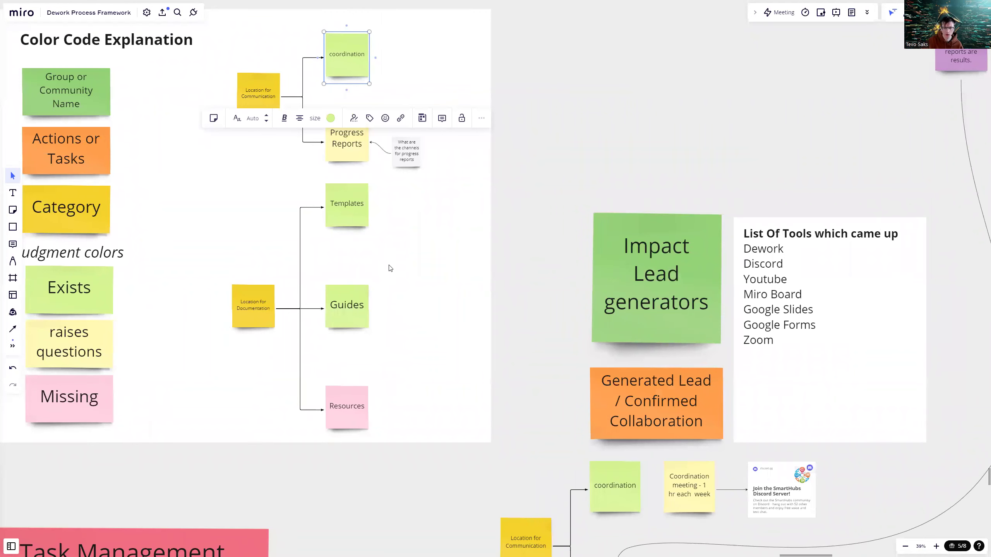
pyautogui.moveTo(392, 245); pyautogui.dragTo(399, 243)
pyautogui.click(416, 253)
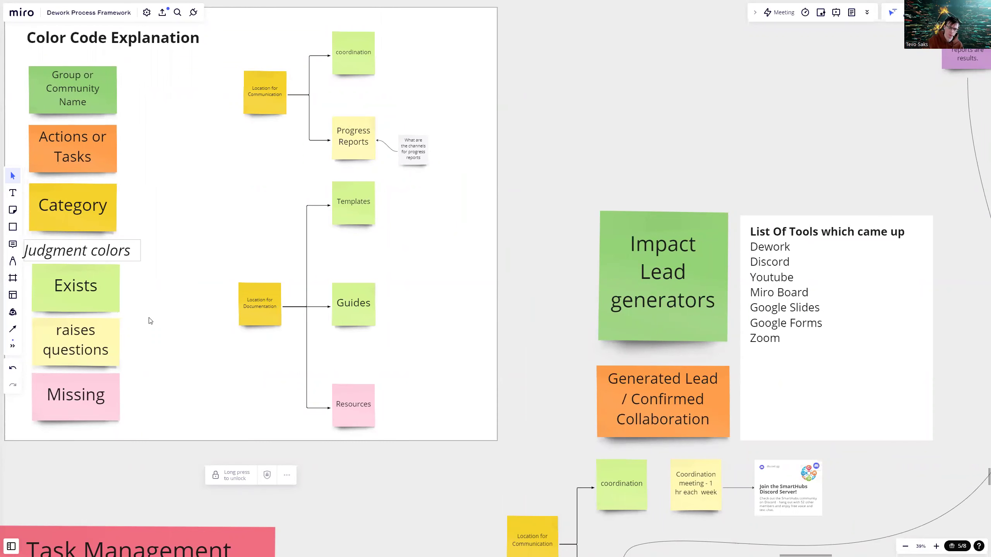
pyautogui.scroll(-2, 426, 199)
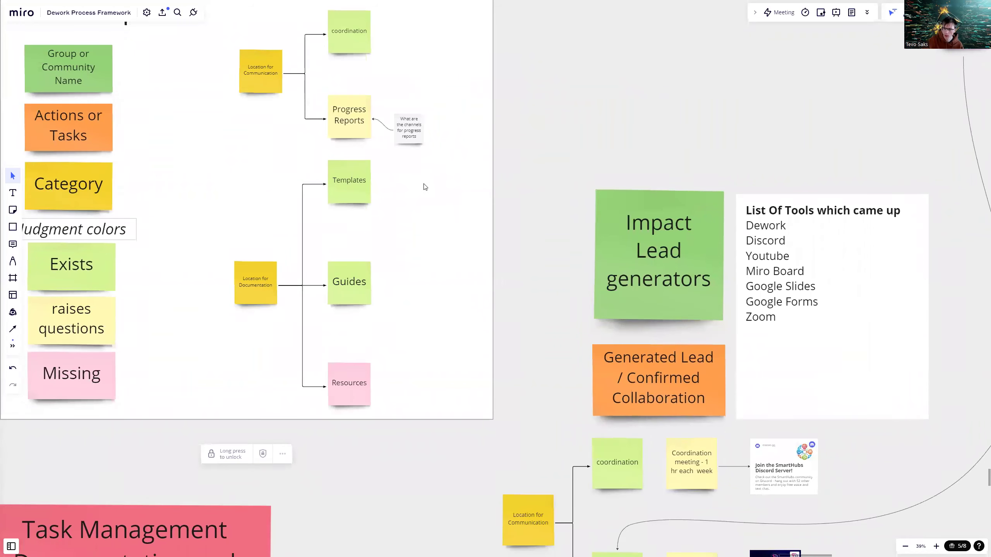
# - Zoom out to view the whole board, then zoom back in
pyautogui.scroll(-6, 422, 185)
pyautogui.scroll(-3, 341, 130)
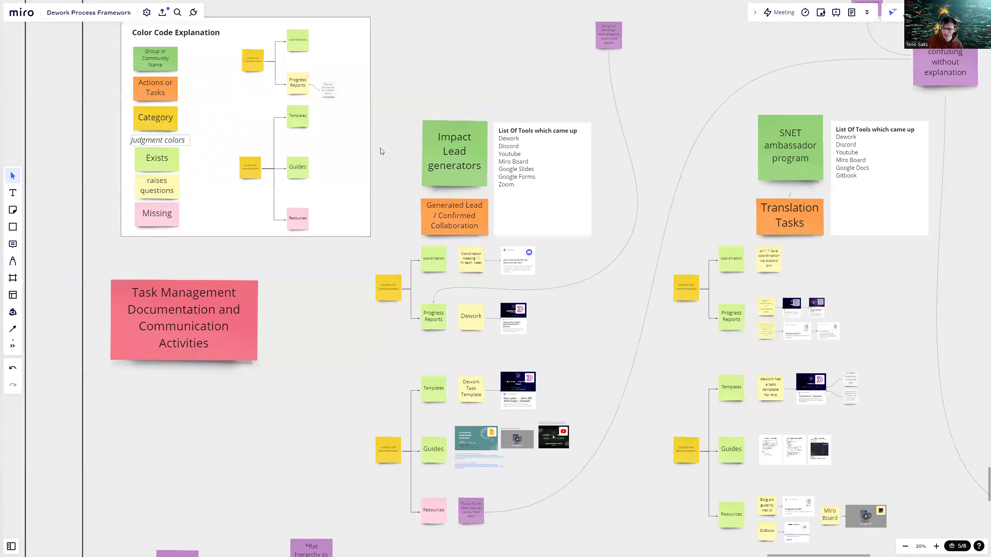
pyautogui.scroll(-2, 448, 137)
pyautogui.scroll(-2, 448, 138)
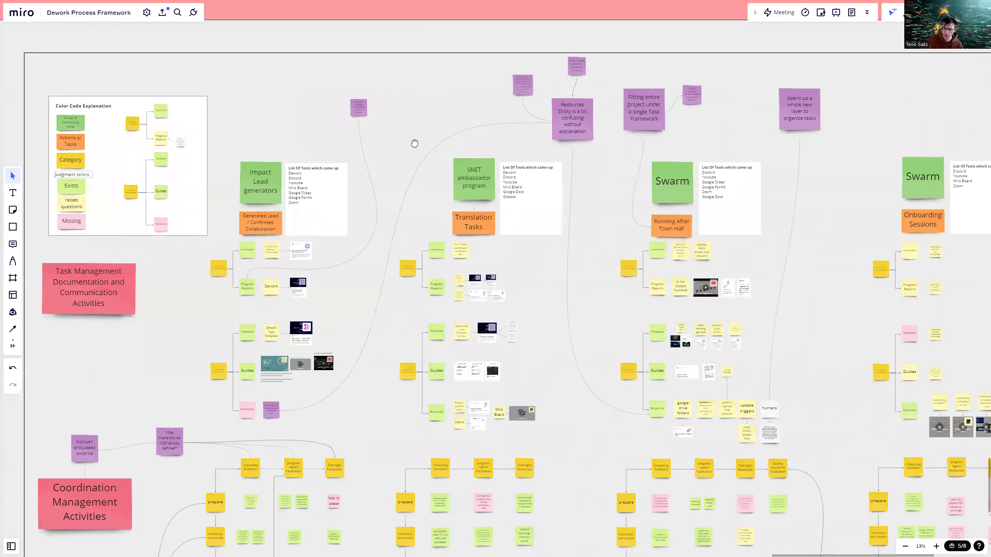
pyautogui.hscroll(3, 325, 159)
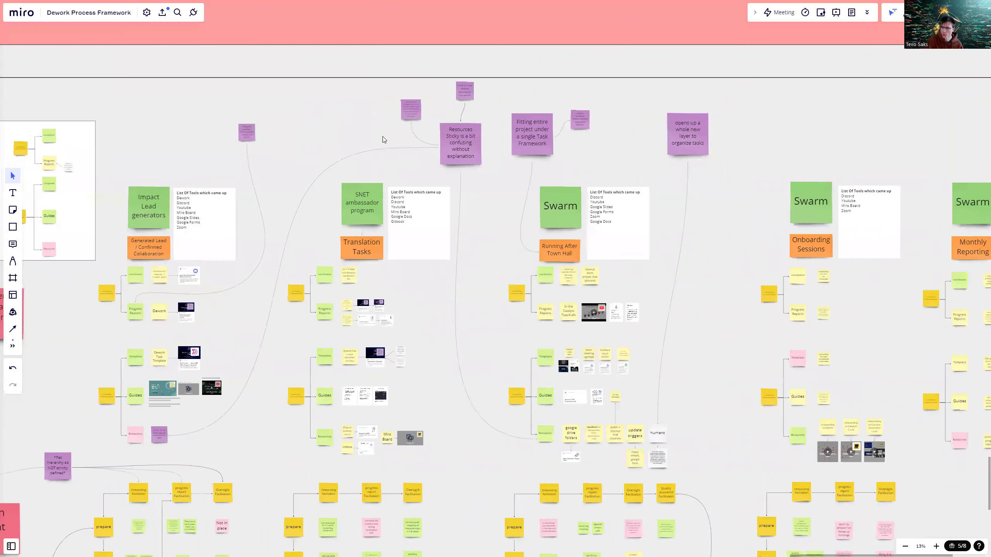
pyautogui.click(423, 154)
pyautogui.scroll(1, 450, 142)
pyautogui.scroll(2, 442, 157)
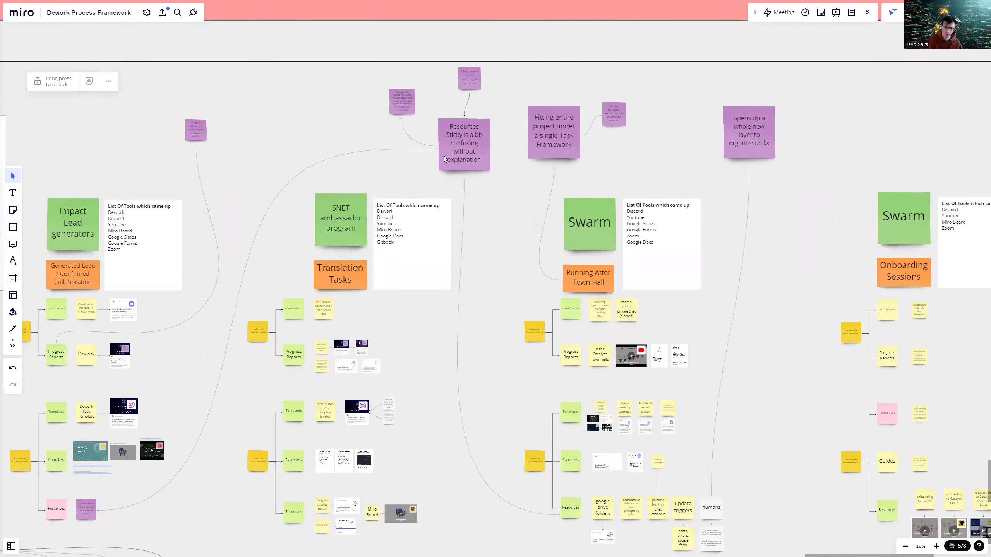
pyautogui.scroll(-3, 373, 244)
pyautogui.scroll(2, 169, 408)
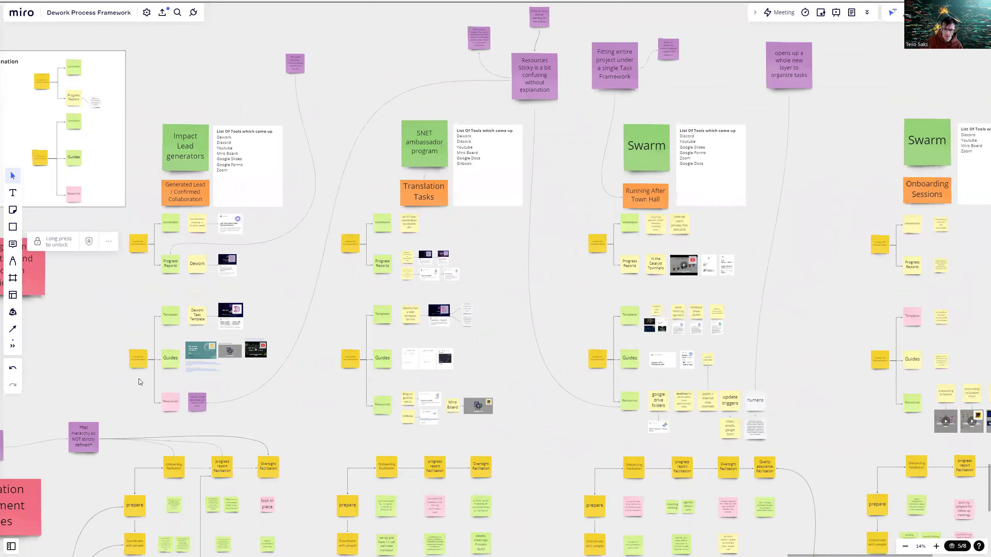
pyautogui.scroll(3, 139, 369)
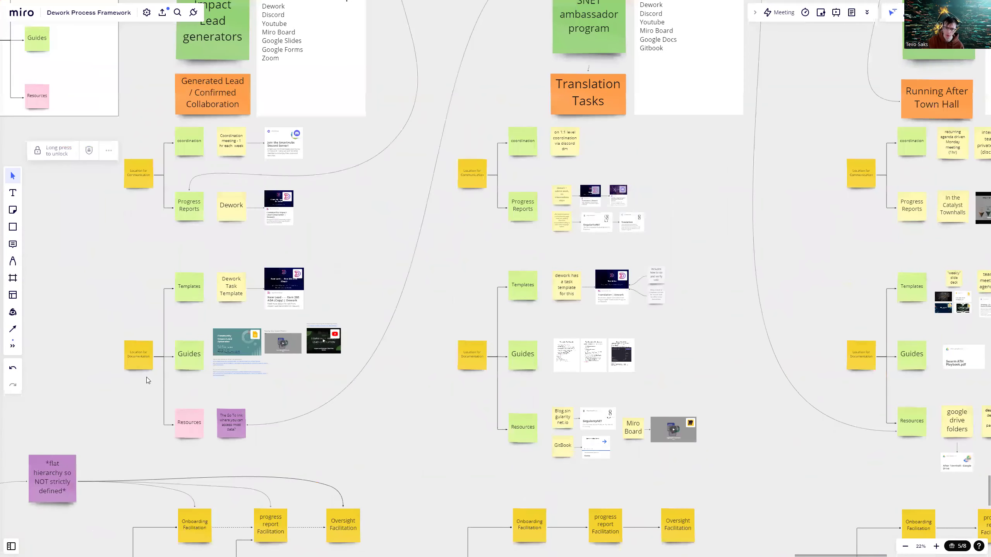
pyautogui.scroll(-1, 383, 234)
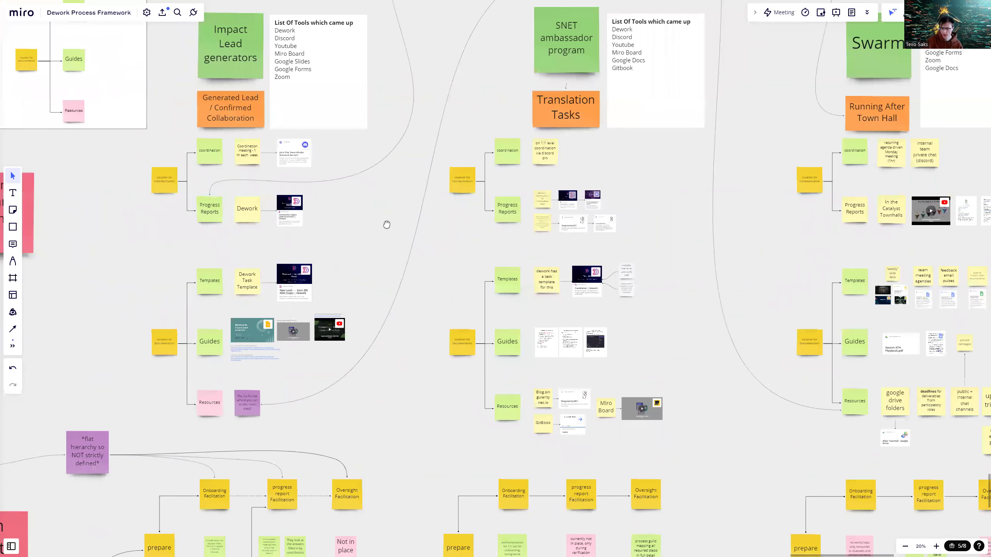
# - Pan right to the SNET ambassador program tree with its open-question stickies above
pyautogui.moveTo(376, 229); pyautogui.dragTo(327, 232)
pyautogui.hscroll(3, 327, 233)
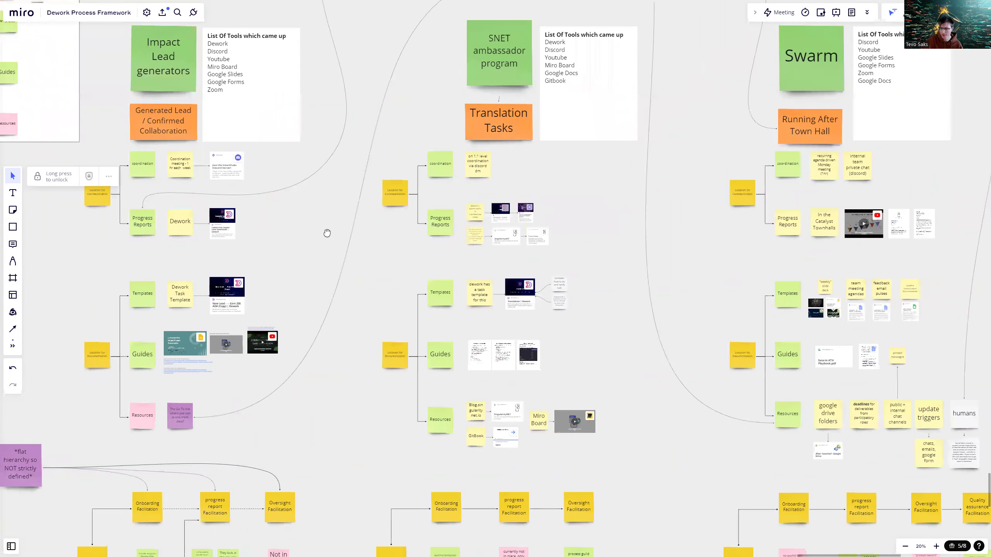
pyautogui.moveTo(327, 233); pyautogui.dragTo(309, 246)
pyautogui.scroll(3, 308, 246)
pyautogui.hscroll(3, 361, 288)
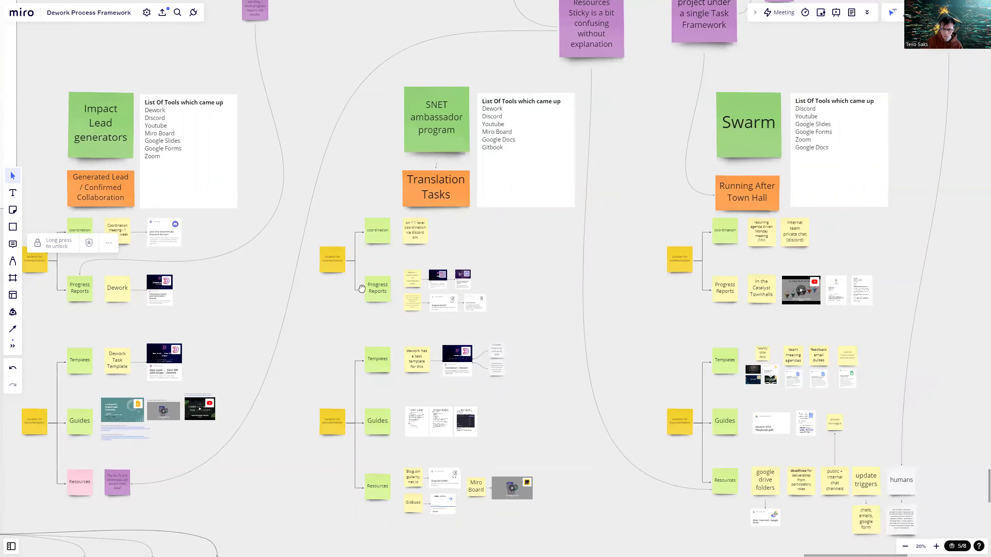
pyautogui.scroll(1, 361, 288)
pyautogui.hscroll(1, 361, 288)
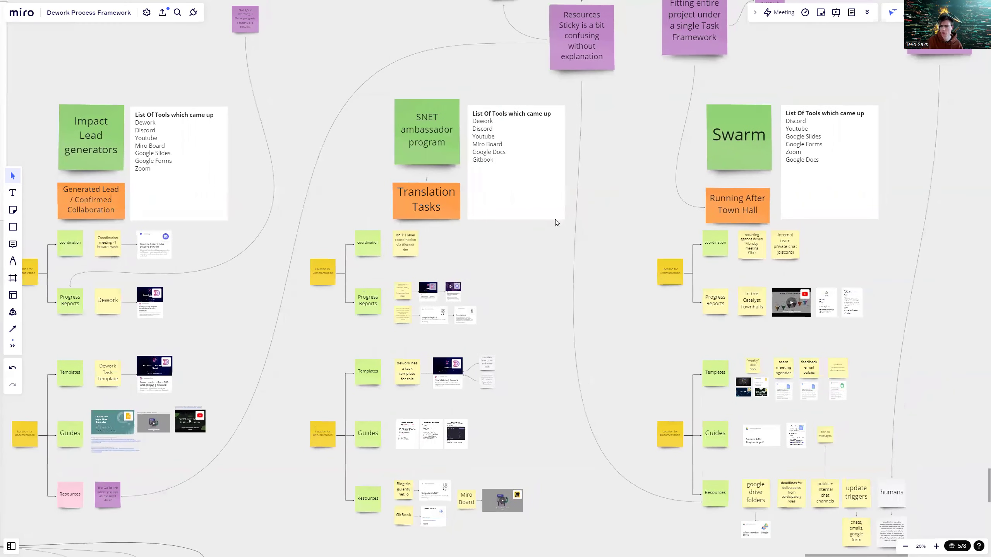
pyautogui.scroll(-2, 554, 221)
# - Bring the Swarm process tree further into view
pyautogui.moveTo(546, 243); pyautogui.dragTo(515, 255)
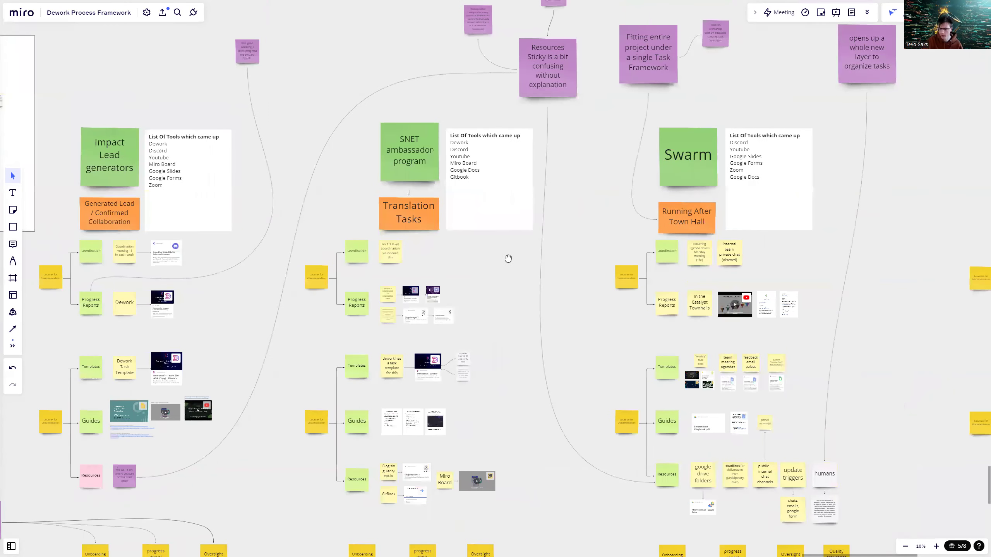
pyautogui.scroll(1, 507, 259)
pyautogui.hscroll(2, 505, 257)
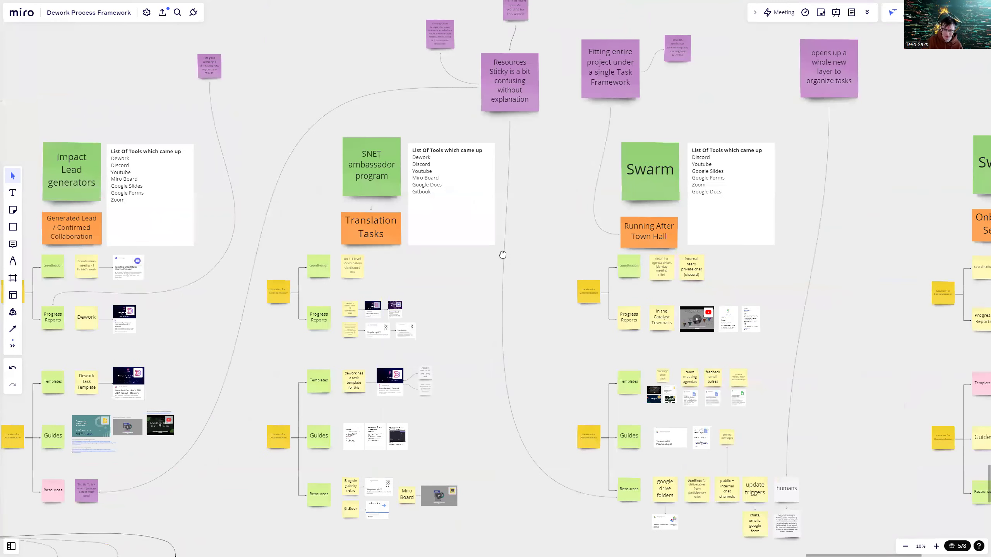
pyautogui.scroll(2, 502, 254)
pyautogui.hscroll(1, 503, 254)
# - Pan the board rightward toward the Swarm process trees
pyautogui.hscroll(2, 512, 205)
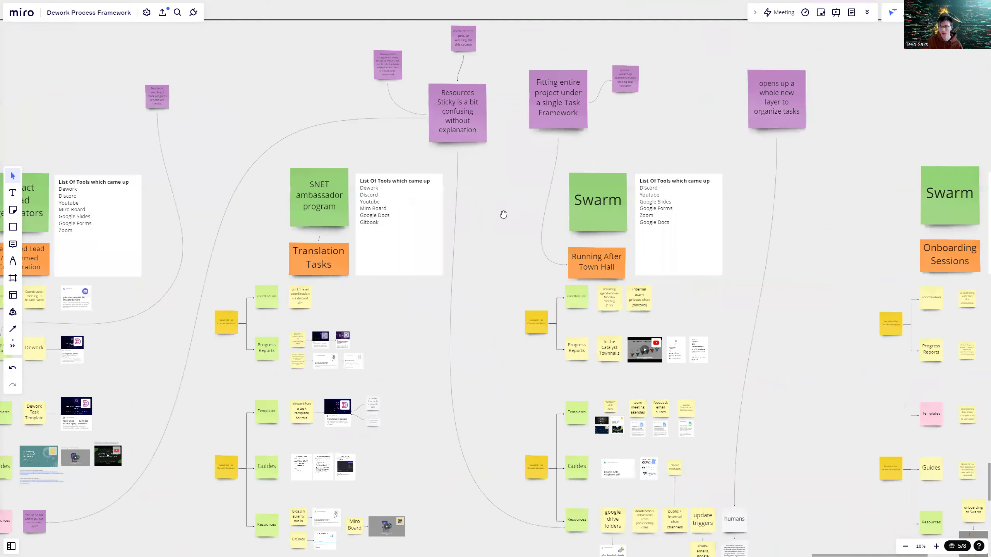
pyautogui.moveTo(492, 152); pyautogui.dragTo(491, 152)
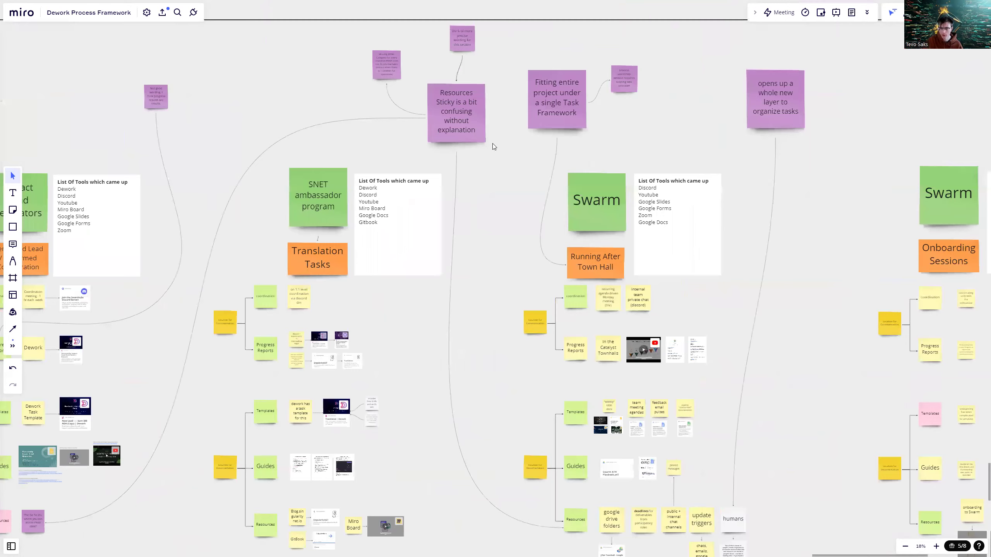
pyautogui.hscroll(2, 495, 143)
pyautogui.scroll(-1, 552, 210)
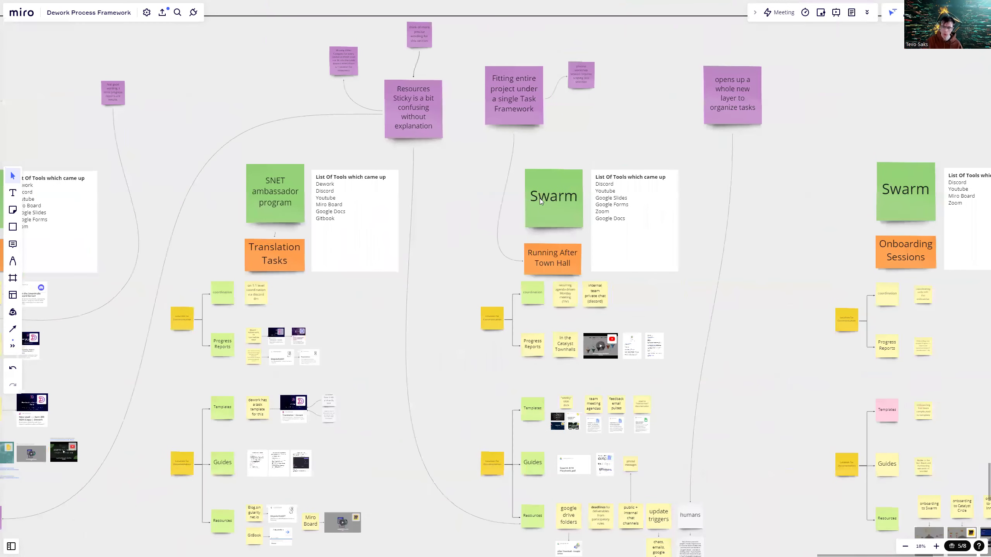
pyautogui.scroll(-2, 537, 210)
pyautogui.hscroll(1, 537, 211)
pyautogui.hscroll(1, 534, 182)
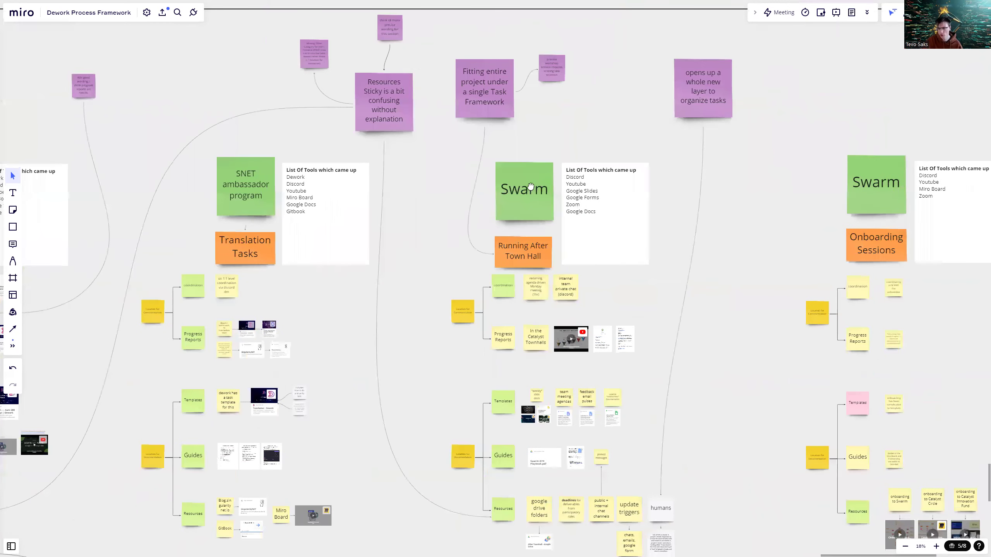
pyautogui.hscroll(1, 531, 186)
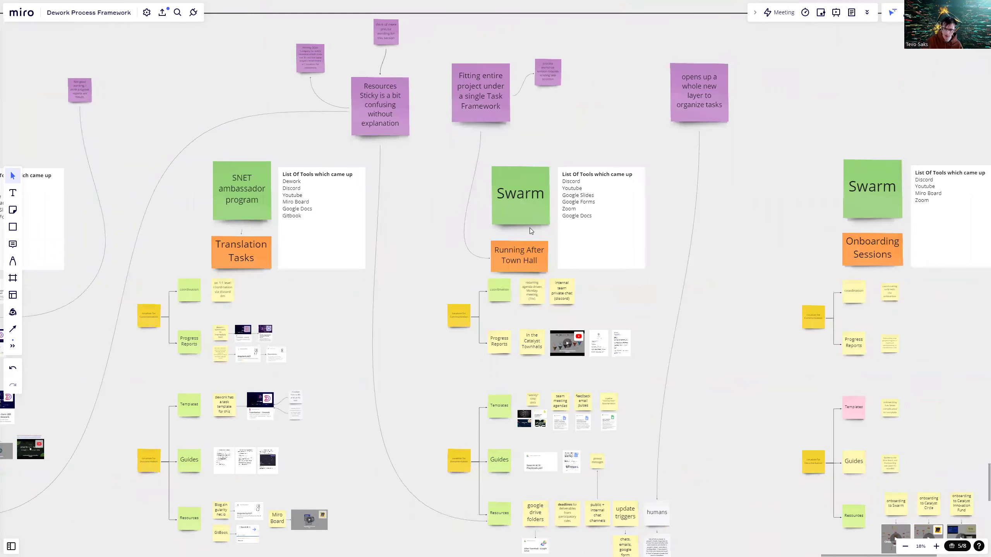
pyautogui.scroll(-1, 507, 206)
pyautogui.hscroll(1, 507, 207)
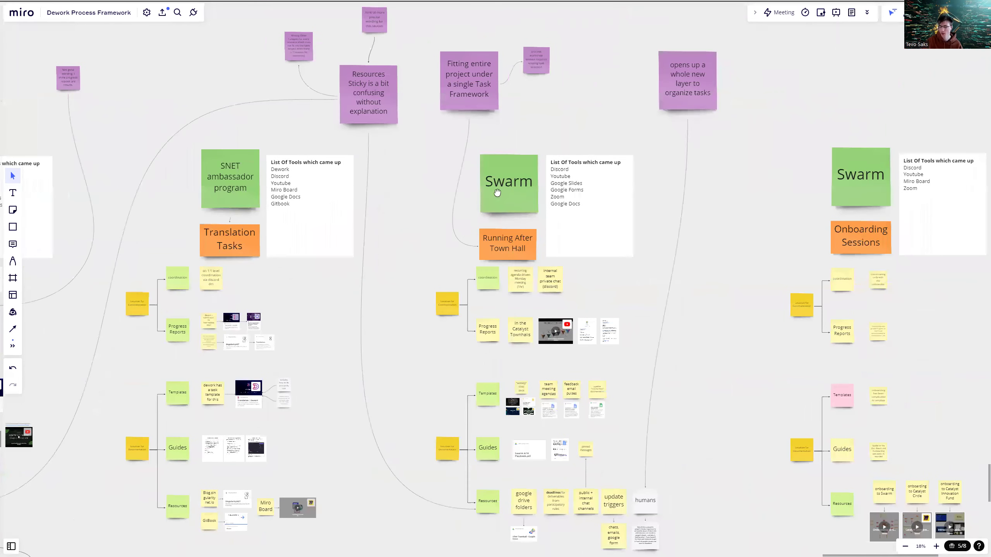
pyautogui.scroll(-1, 497, 192)
pyautogui.hscroll(1, 497, 192)
pyautogui.hscroll(1, 484, 197)
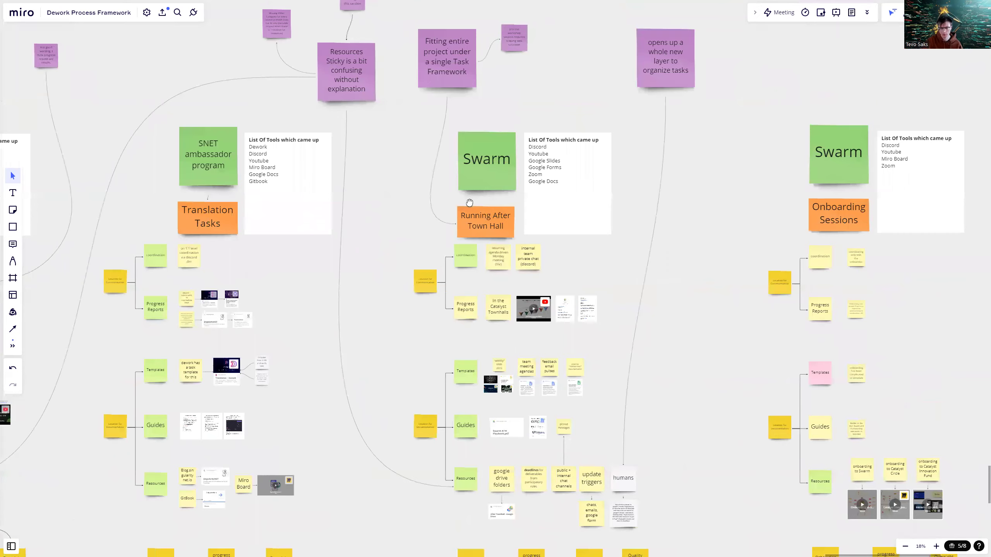
pyautogui.scroll(1, 469, 202)
pyautogui.hscroll(1, 469, 203)
pyautogui.scroll(1, 469, 202)
pyautogui.hscroll(1, 469, 203)
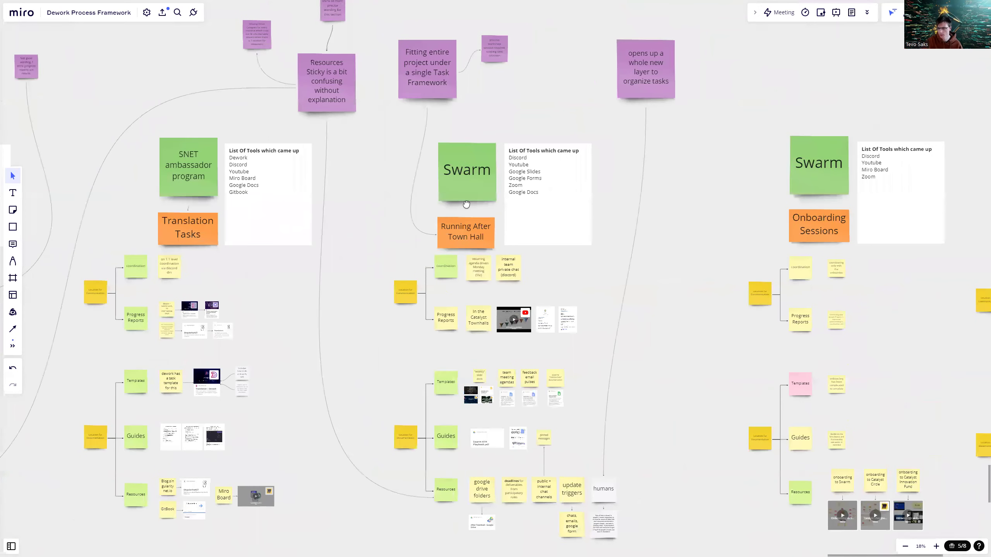
# - Move across the Swarm trees' lower branches and select the 'humans' sticky note
pyautogui.moveTo(467, 204); pyautogui.dragTo(450, 218)
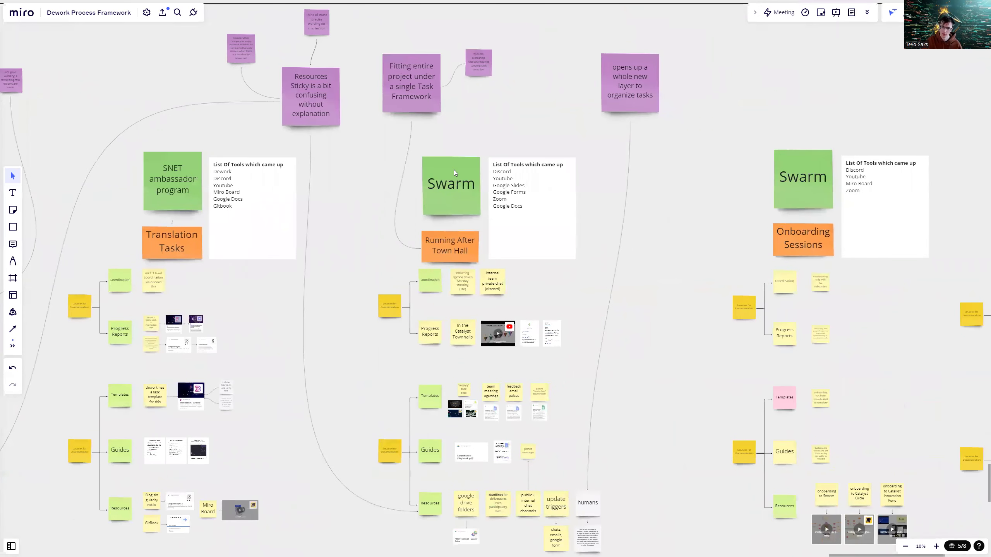
pyautogui.scroll(-1, 437, 234)
pyautogui.moveTo(437, 294); pyautogui.dragTo(422, 257)
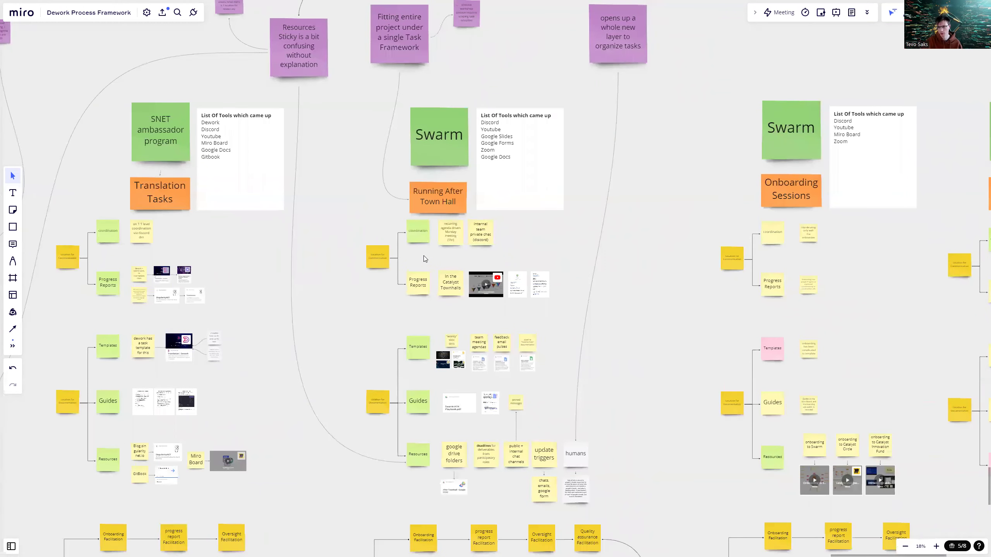
pyautogui.moveTo(425, 222); pyautogui.dragTo(403, 215)
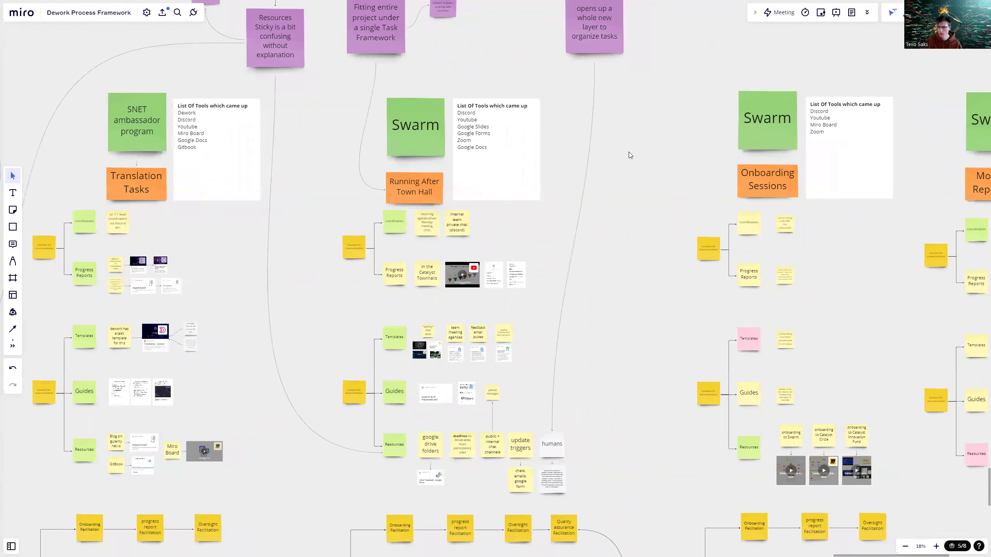
pyautogui.scroll(5, 615, 193)
pyautogui.click(539, 482)
pyautogui.click(565, 486)
# - Reveal the Monthly Reporting Swarm tree and its facilitation row, returning to the wider frame
pyautogui.scroll(3, 551, 408)
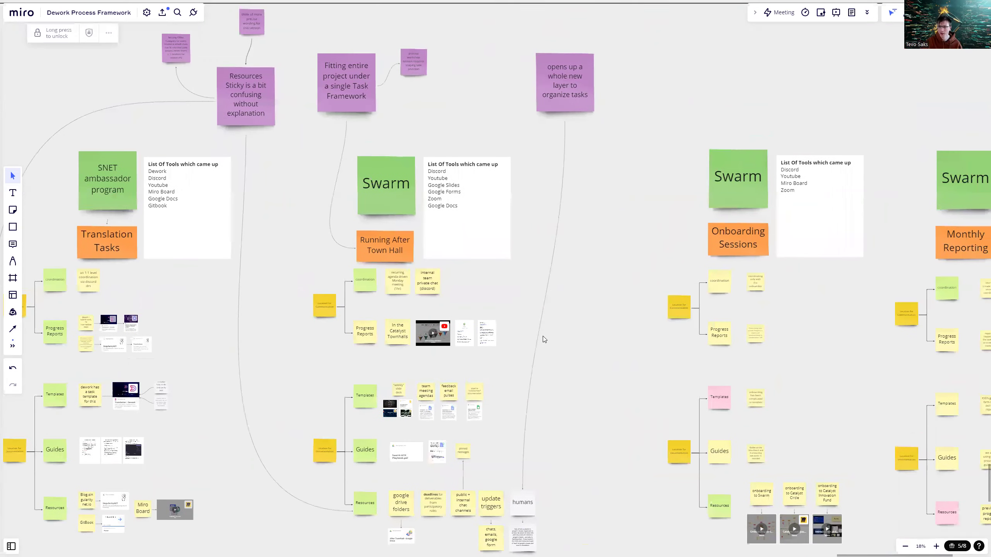
pyautogui.scroll(1, 551, 289)
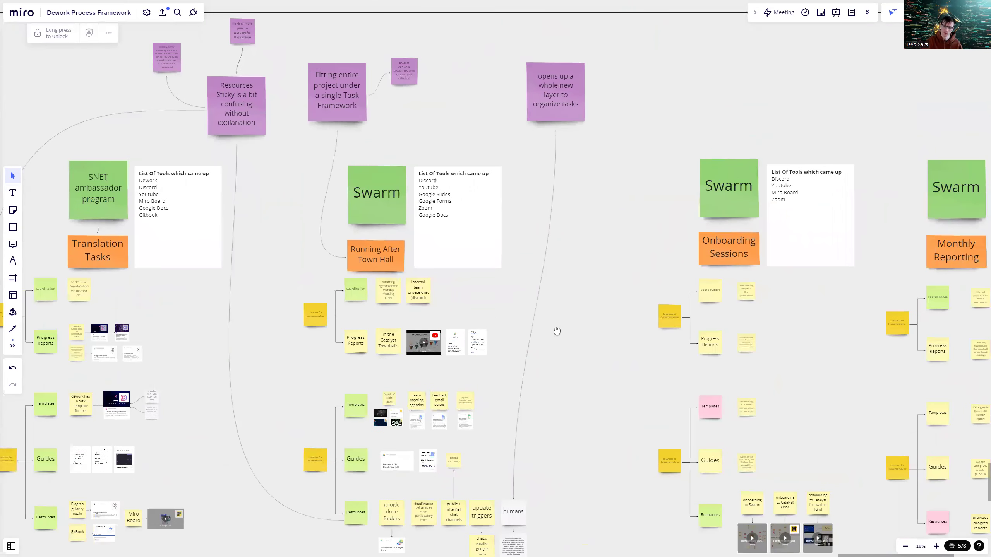
pyautogui.scroll(-3, 546, 332)
pyautogui.scroll(1, 544, 312)
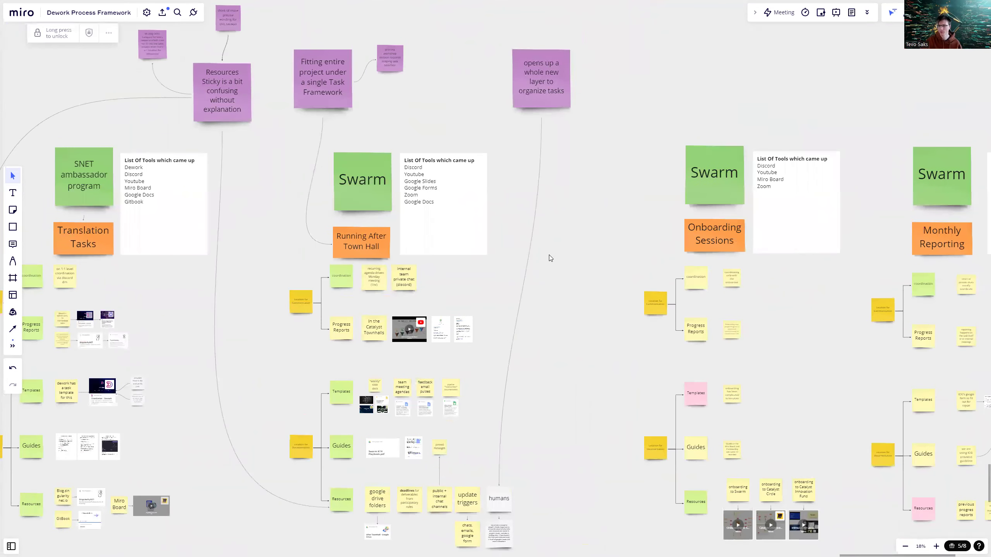
pyautogui.scroll(-1, 549, 262)
pyautogui.click(551, 255)
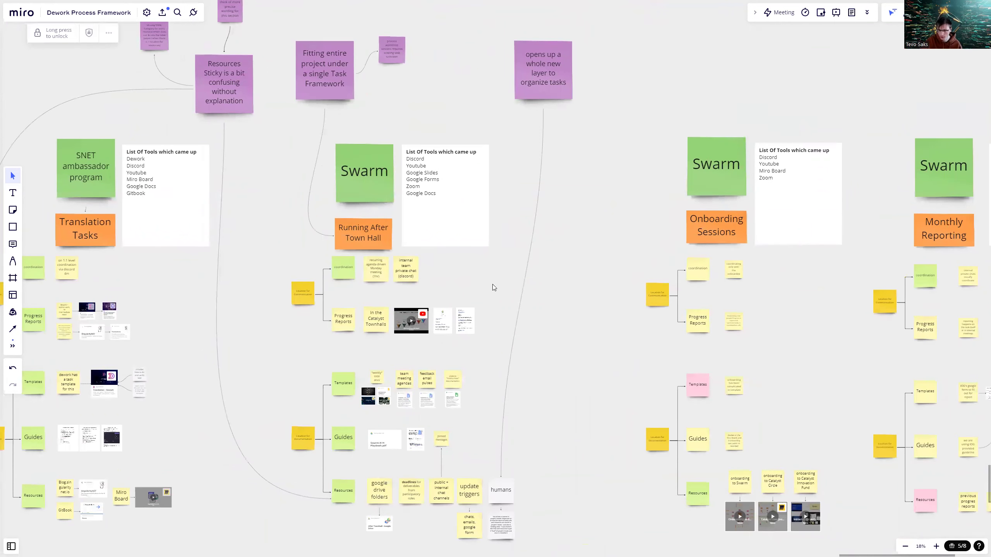
pyautogui.scroll(-2, 493, 288)
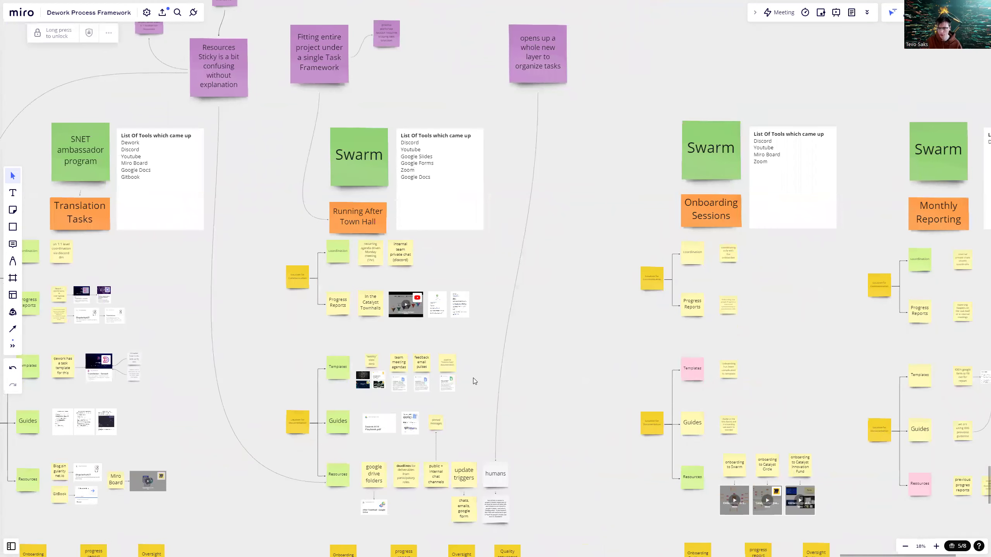
pyautogui.moveTo(467, 369)
pyautogui.mouseDown()
pyautogui.moveTo(482, 352)
pyautogui.moveTo(452, 370)
pyautogui.mouseUp()
# - Centre the view on the Impact Lead generators process tree
pyautogui.scroll(-3, 408, 375)
pyautogui.hscroll(-5, 632, 355)
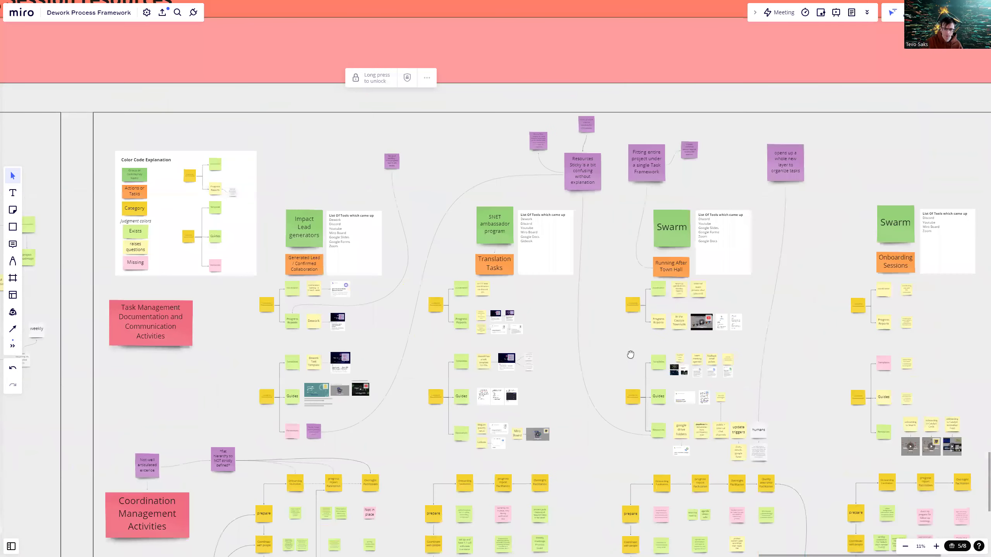
pyautogui.moveTo(327, 341); pyautogui.dragTo(326, 342)
pyautogui.scroll(3, 247, 351)
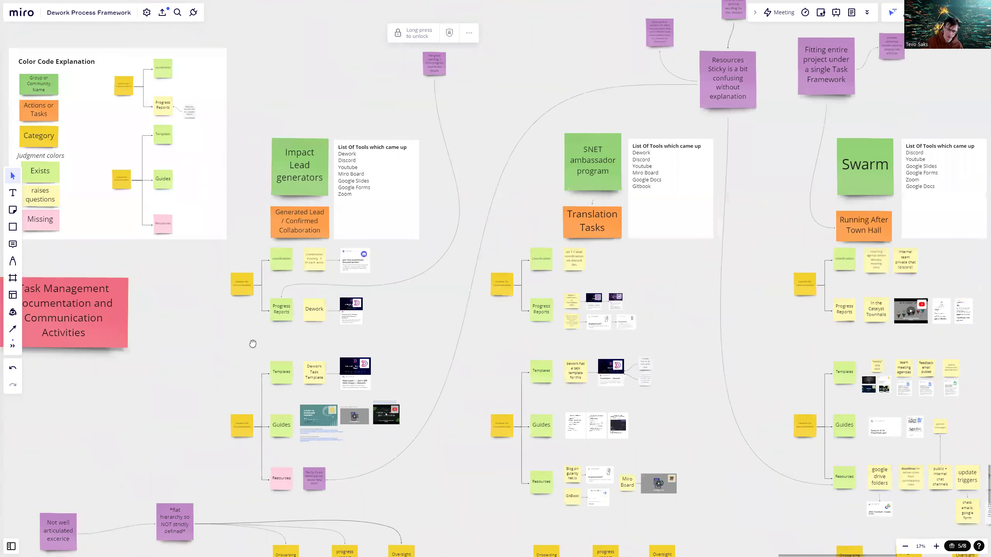
pyautogui.moveTo(254, 343); pyautogui.dragTo(261, 327)
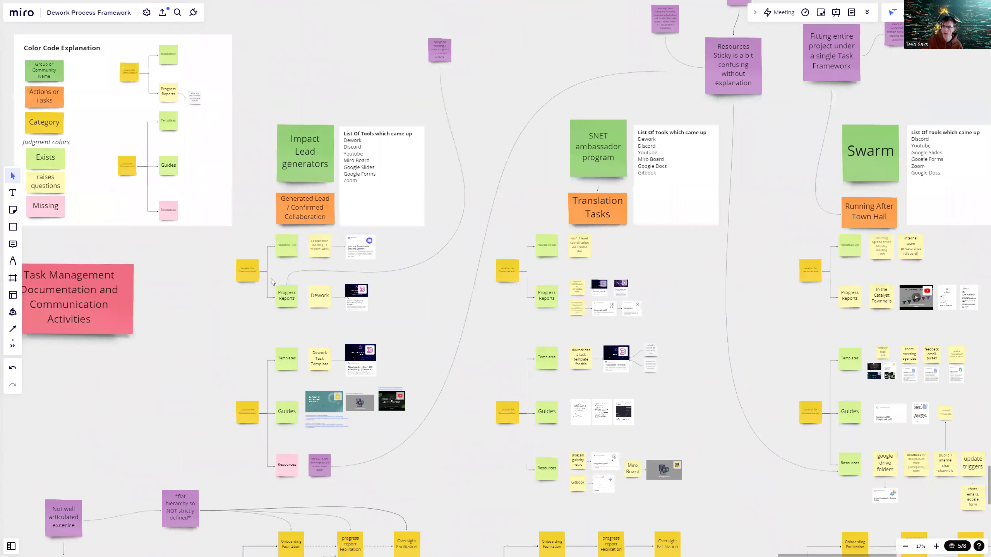
pyautogui.scroll(-1, 271, 280)
pyautogui.scroll(3, 337, 289)
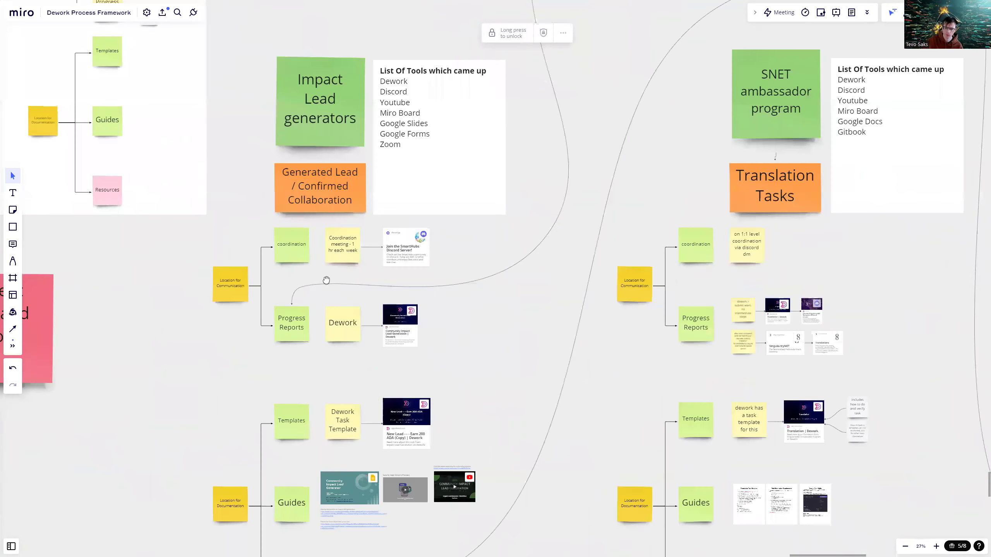
pyautogui.moveTo(325, 279); pyautogui.dragTo(262, 293)
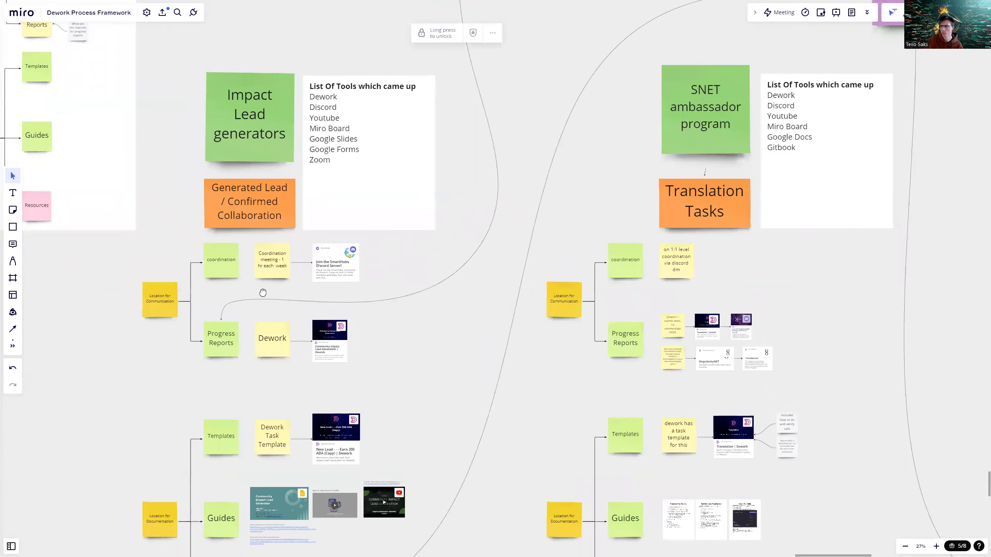
# - Scroll through the Impact Lead generators branches, including its guides and the purple Resources question
pyautogui.scroll(2, 269, 238)
pyautogui.scroll(-1, 263, 234)
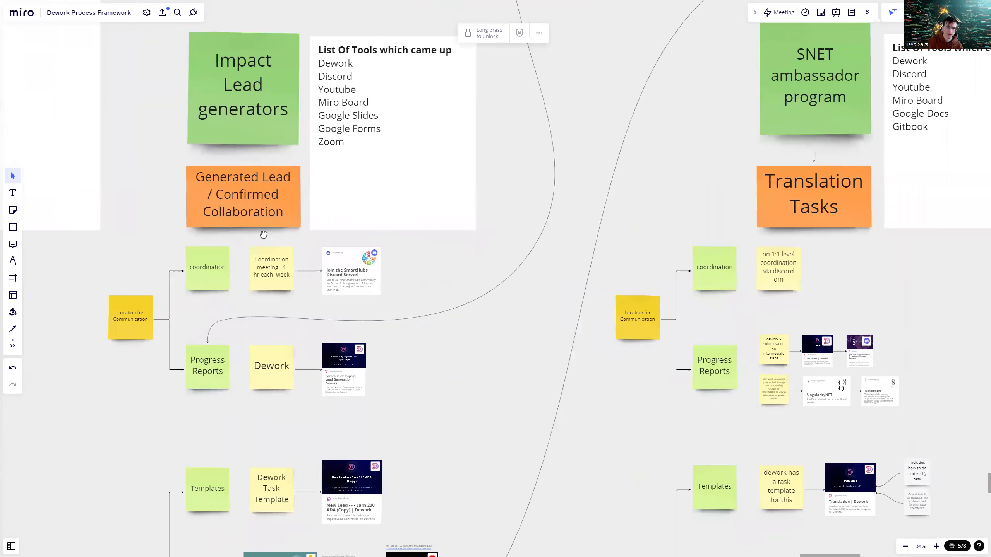
pyautogui.scroll(-1, 273, 234)
pyautogui.hscroll(-1, 273, 234)
pyautogui.scroll(-2, 293, 245)
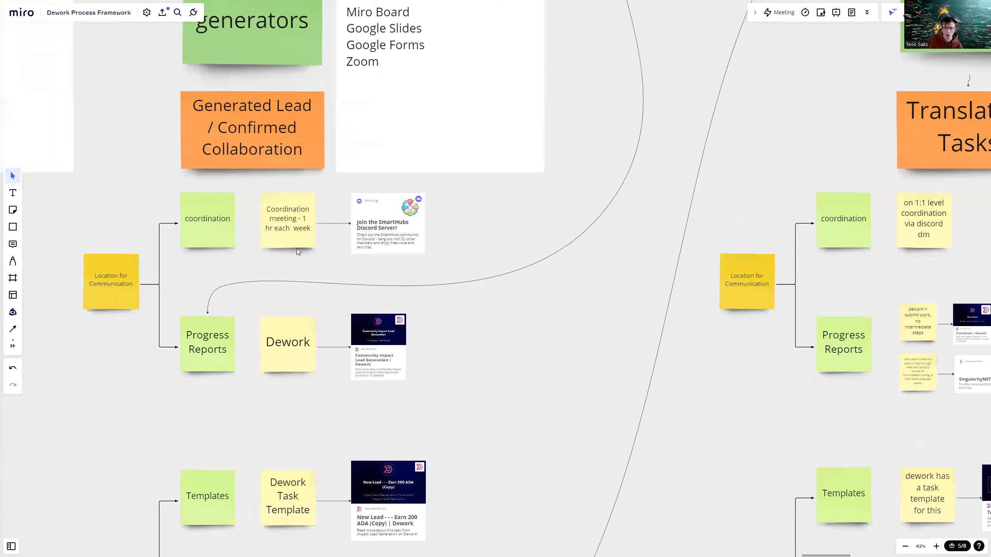
pyautogui.scroll(2, 303, 224)
pyautogui.scroll(-3, 303, 223)
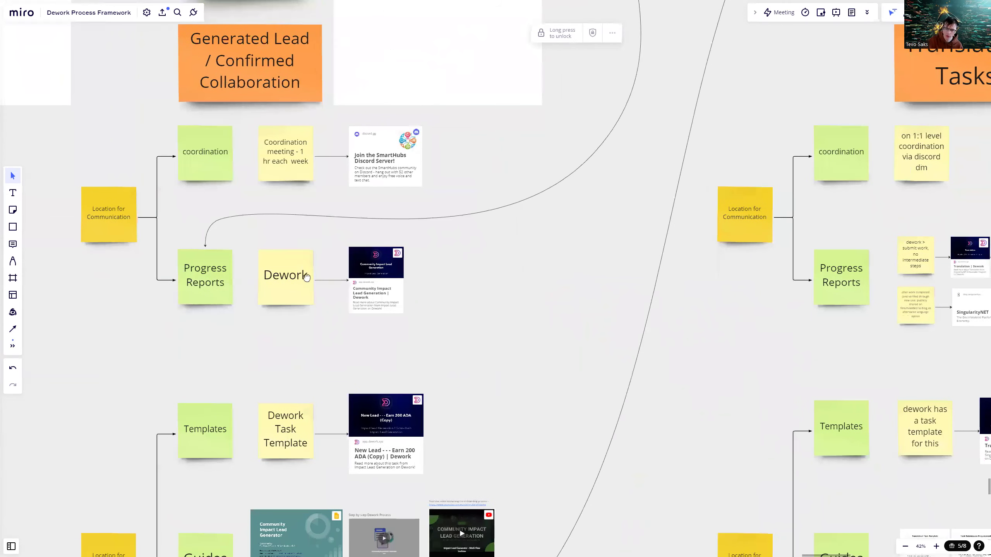
pyautogui.scroll(-2, 281, 265)
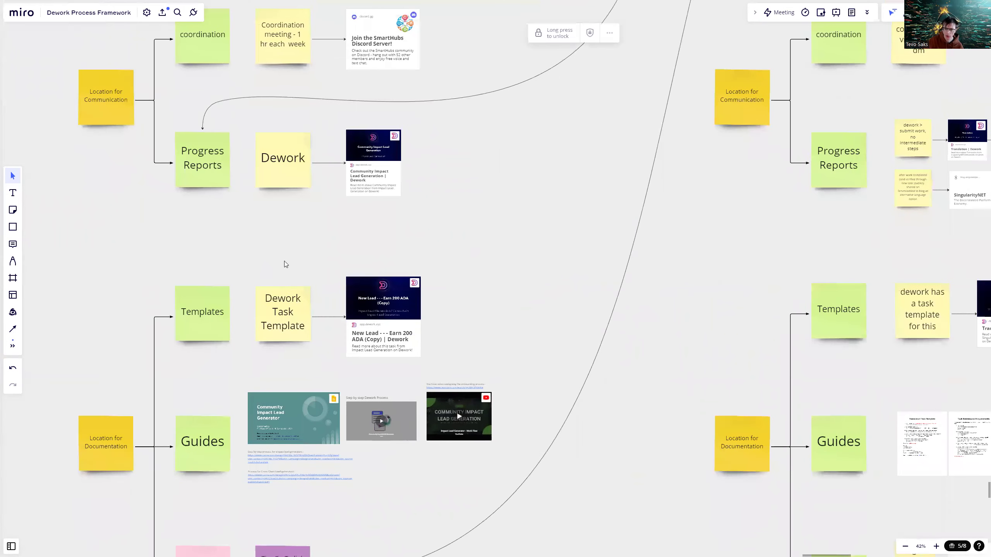
pyautogui.scroll(-2, 304, 292)
pyautogui.scroll(-2, 324, 312)
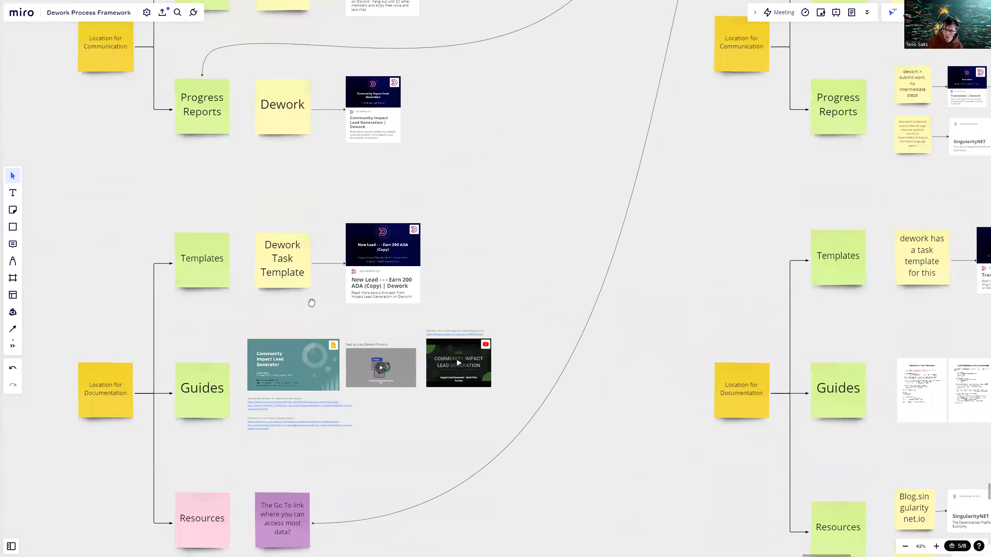
pyautogui.scroll(-1, 304, 276)
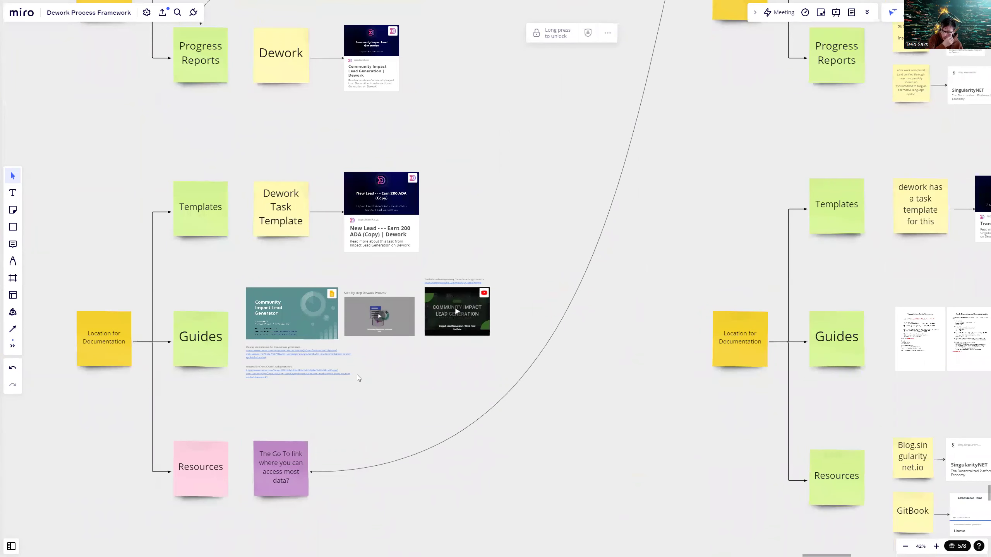
pyautogui.scroll(-2, 338, 367)
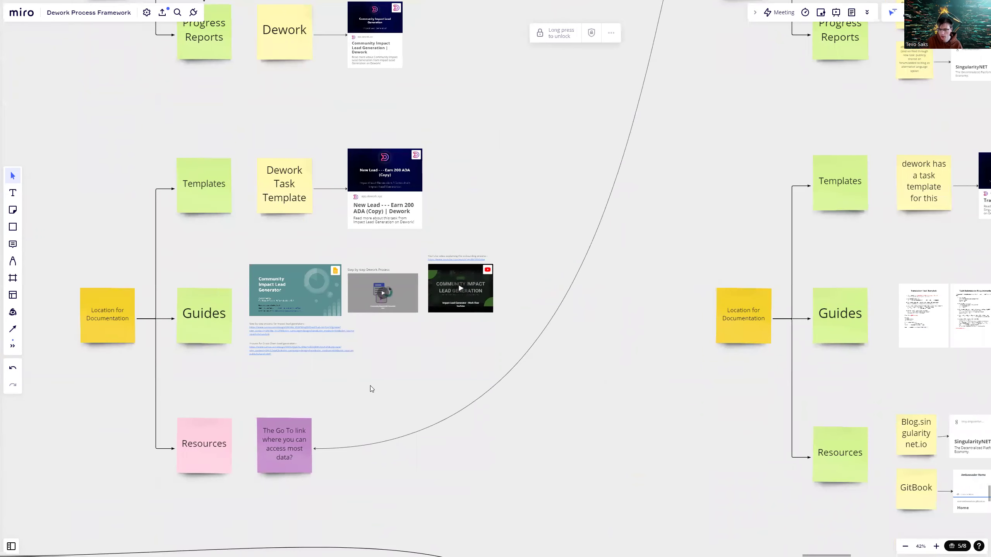
# - Pull back to show Impact Lead generators, SNET ambassador and Swarm trees side by side
pyautogui.hscroll(2, 407, 399)
pyautogui.scroll(1, 407, 398)
pyautogui.scroll(-2, 362, 402)
pyautogui.moveTo(361, 401); pyautogui.dragTo(285, 440)
pyautogui.moveTo(419, 217); pyautogui.dragTo(406, 281)
# - Move to the SNET ambassador program area and centre the Translation Tasks tree
pyautogui.scroll(-3, 405, 281)
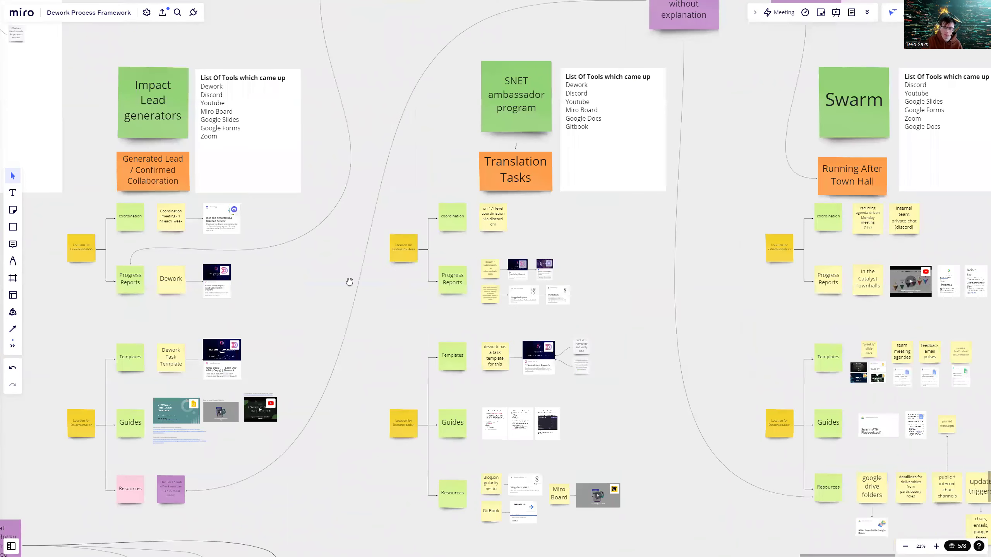
pyautogui.hscroll(2, 350, 281)
pyautogui.scroll(2, 490, 228)
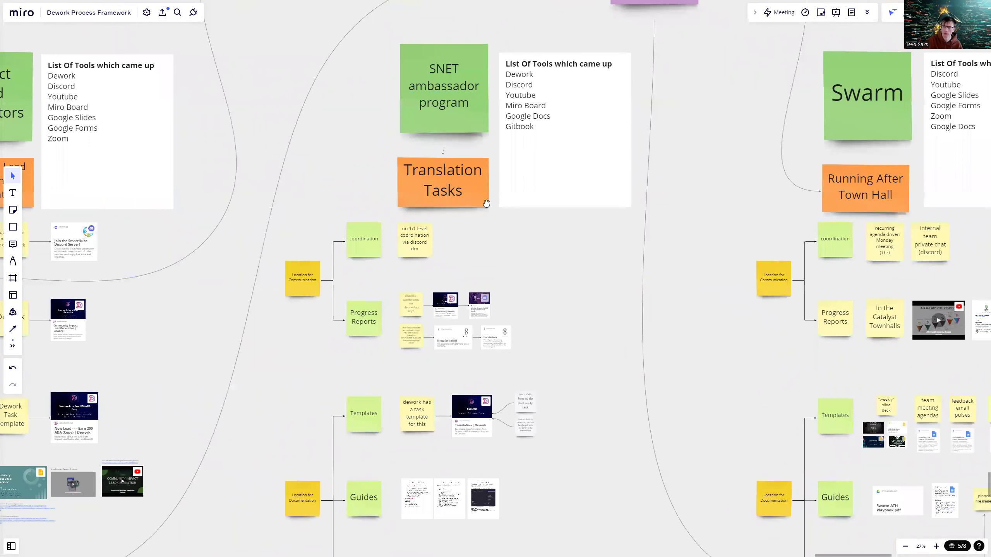
pyautogui.moveTo(490, 227); pyautogui.dragTo(497, 171)
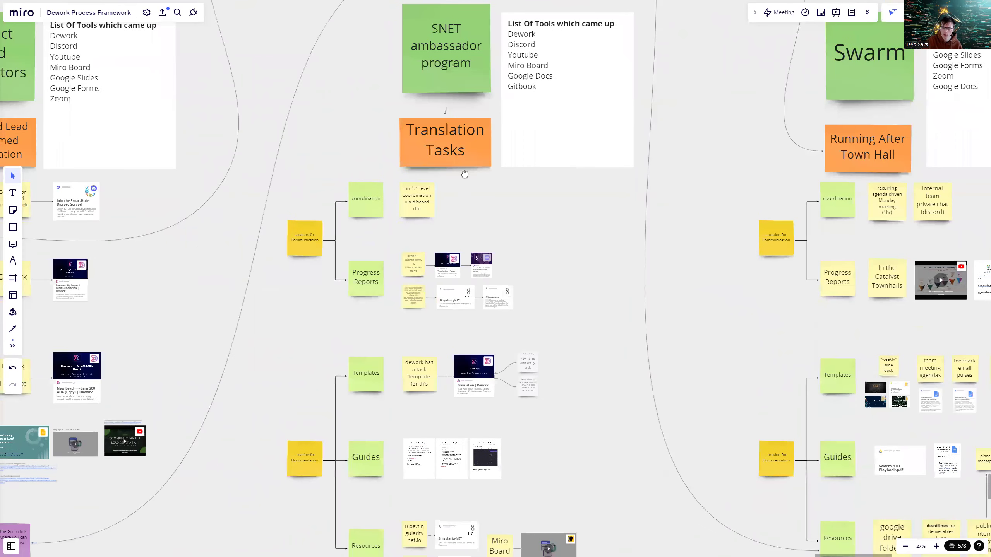
pyautogui.scroll(-1, 464, 174)
pyautogui.scroll(-2, 462, 150)
pyautogui.scroll(2, 441, 221)
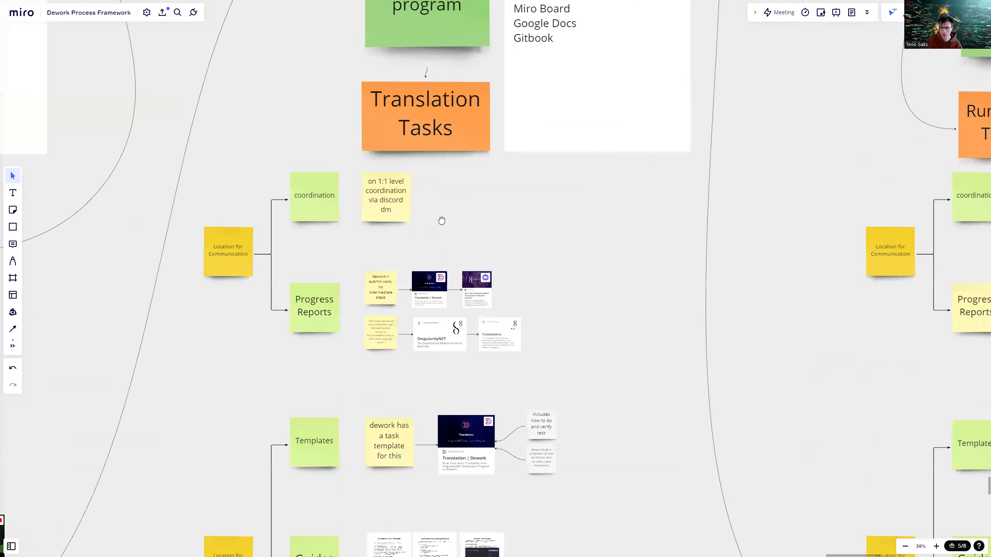
pyautogui.moveTo(441, 220)
pyautogui.mouseDown()
pyautogui.moveTo(434, 252)
pyautogui.moveTo(423, 215)
pyautogui.mouseUp()
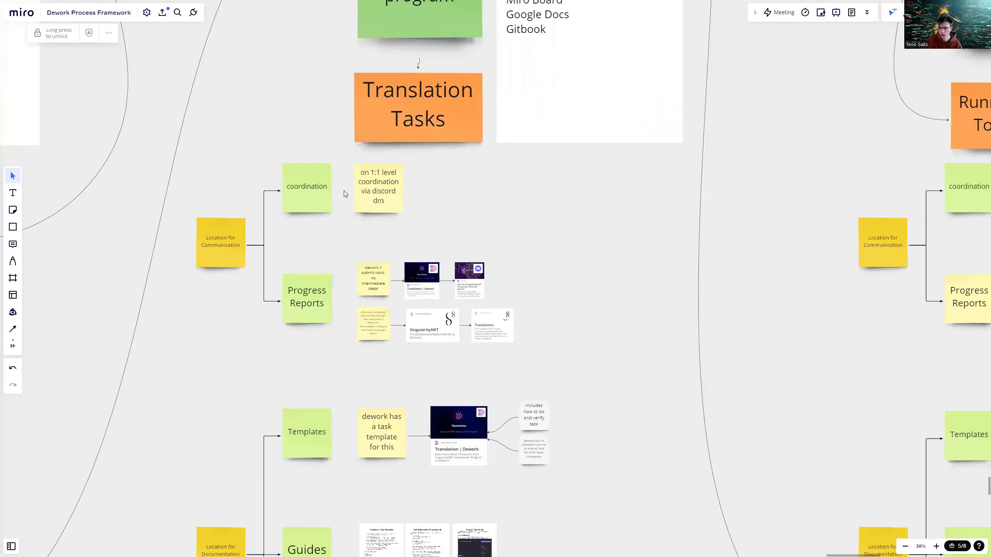
# - Bring the Translation Tasks progress reports closer into view
pyautogui.scroll(-2, 410, 183)
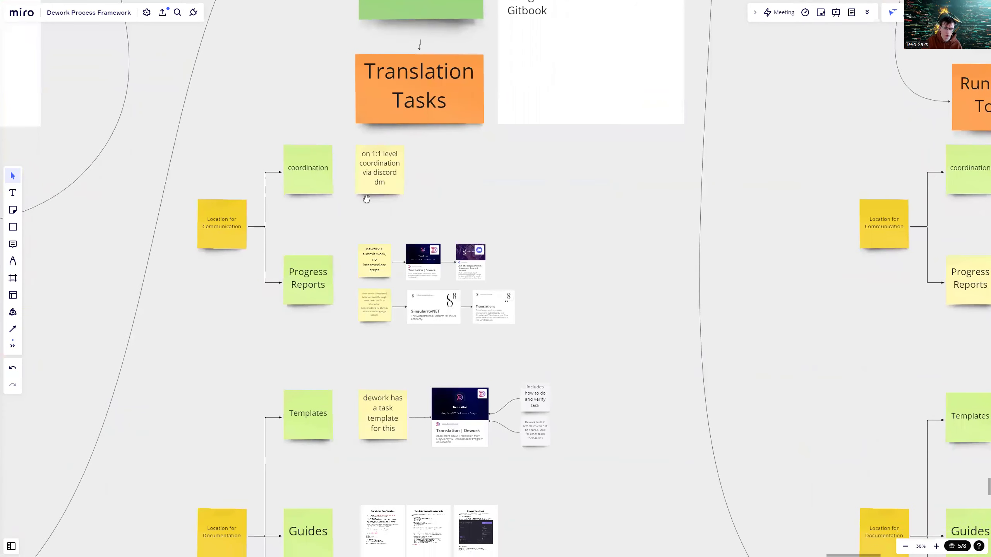
pyautogui.scroll(-2, 367, 197)
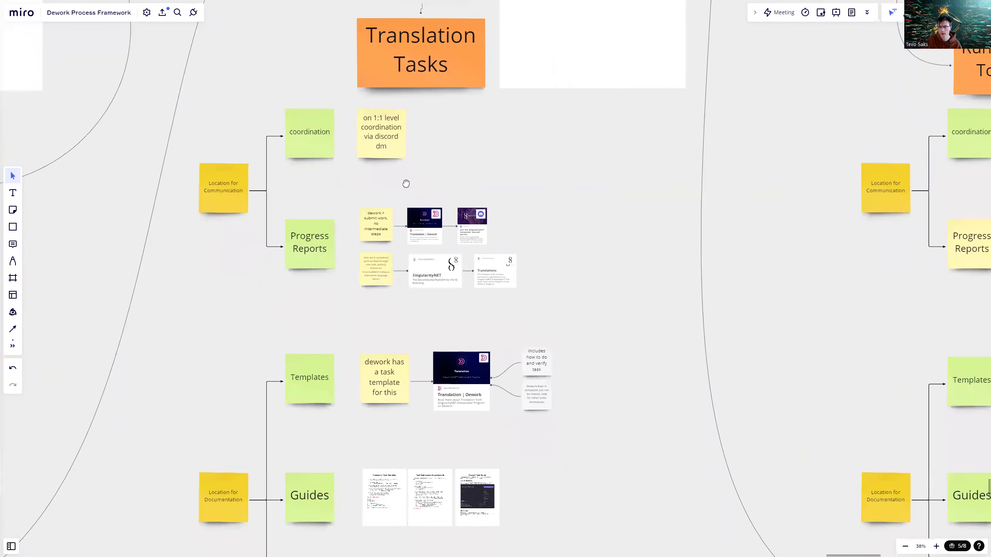
pyautogui.scroll(3, 412, 241)
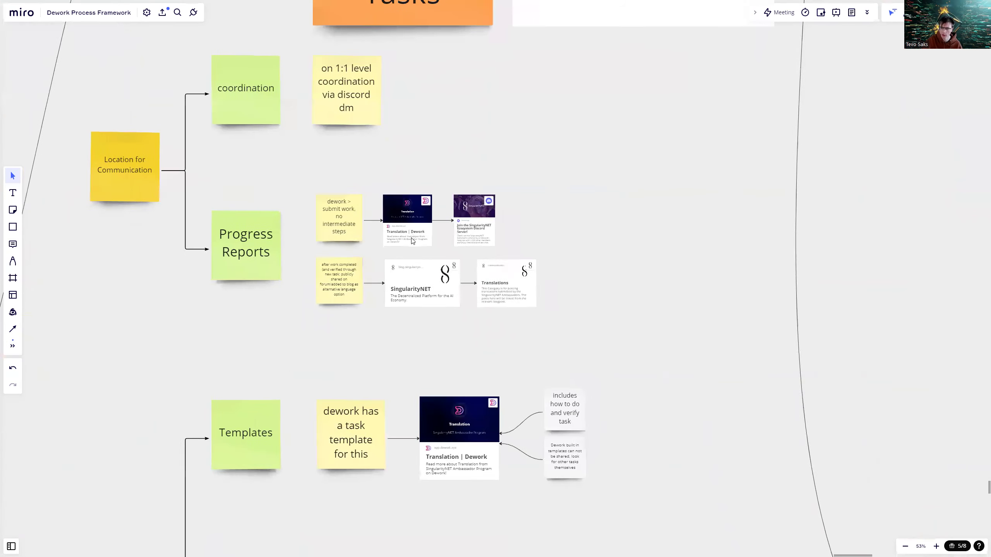
pyautogui.moveTo(411, 238); pyautogui.dragTo(376, 254)
pyautogui.scroll(1, 376, 242)
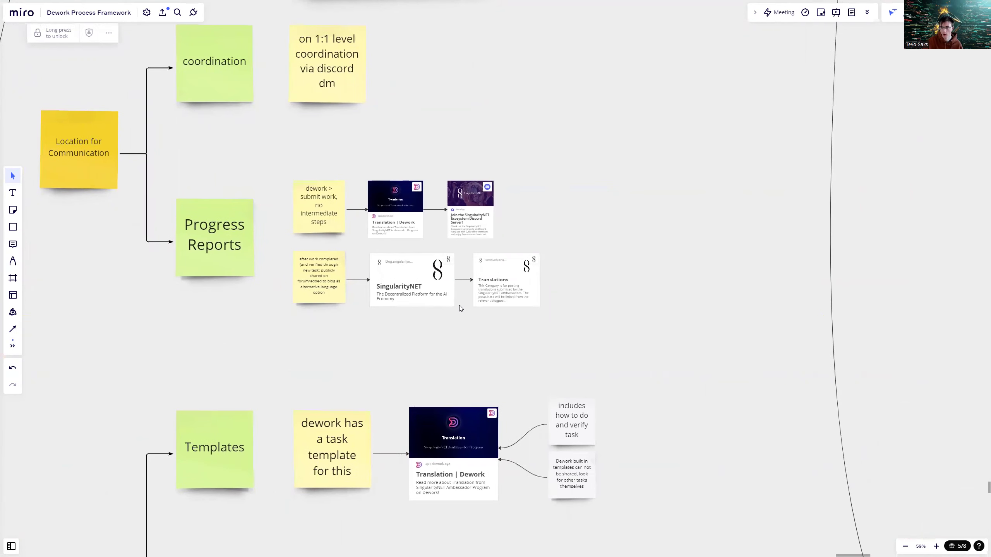
pyautogui.scroll(-2, 460, 297)
# - Reveal the Guides and Resources rows of the Documentation branch
pyautogui.moveTo(469, 308); pyautogui.dragTo(478, 221)
pyautogui.scroll(-5, 443, 281)
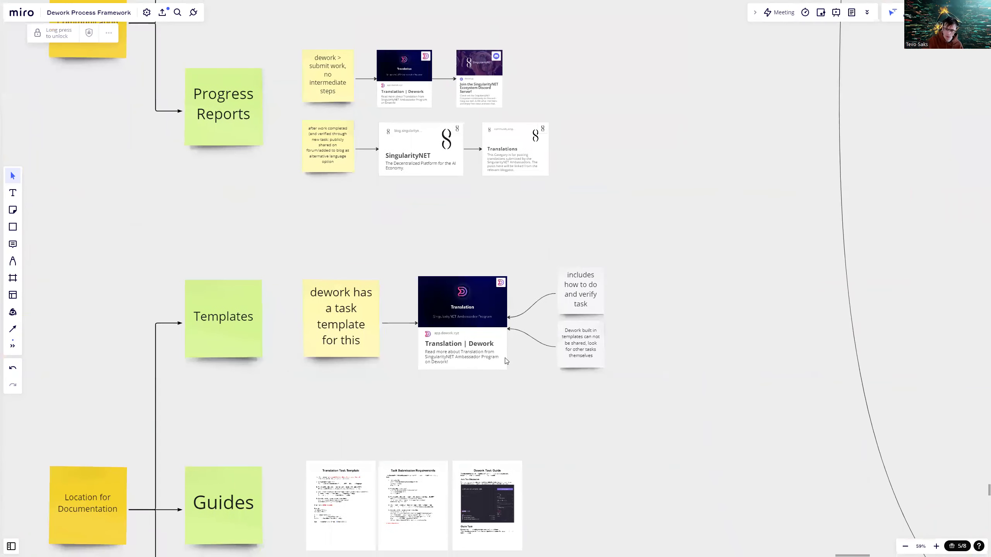
pyautogui.scroll(-5, 442, 328)
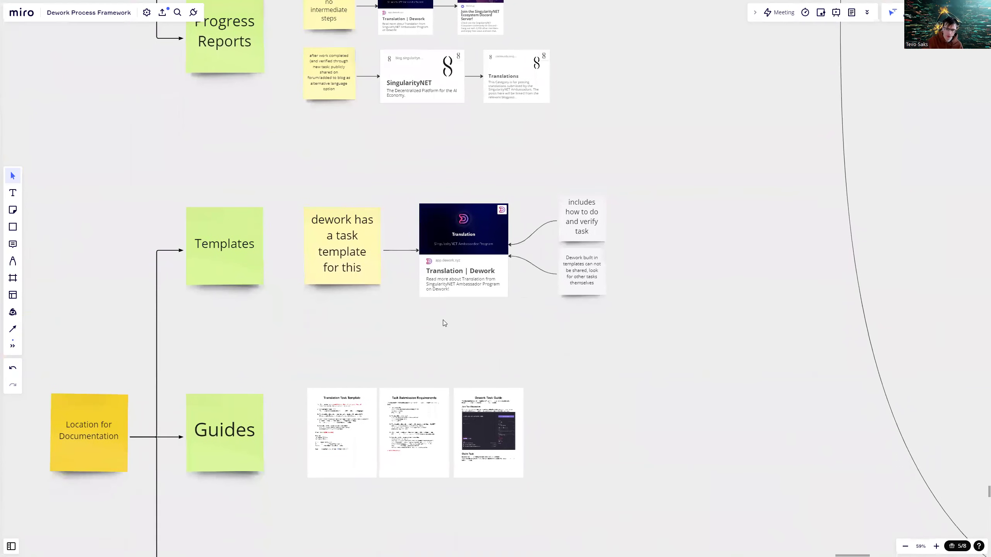
pyautogui.scroll(-4, 380, 340)
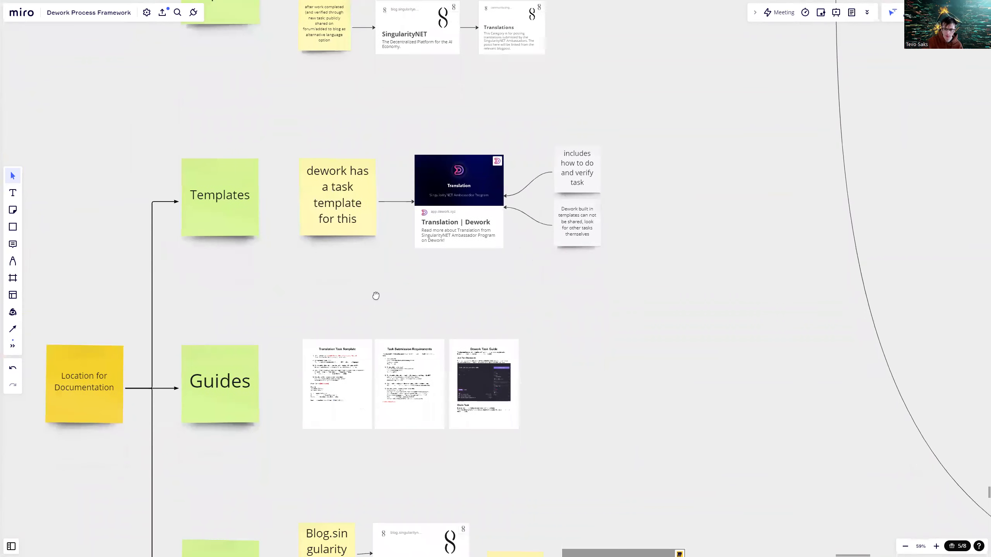
pyautogui.moveTo(342, 318); pyautogui.dragTo(371, 289)
# - Zoom out to about 30% so Swarm's playbook and drive folders appear alongside
pyautogui.scroll(-2, 373, 290)
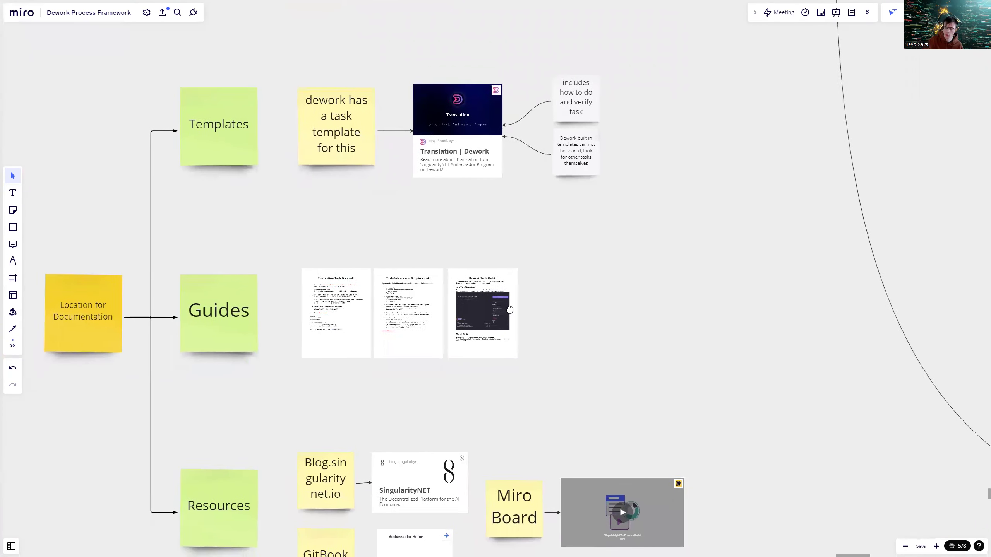
pyautogui.scroll(-4, 501, 320)
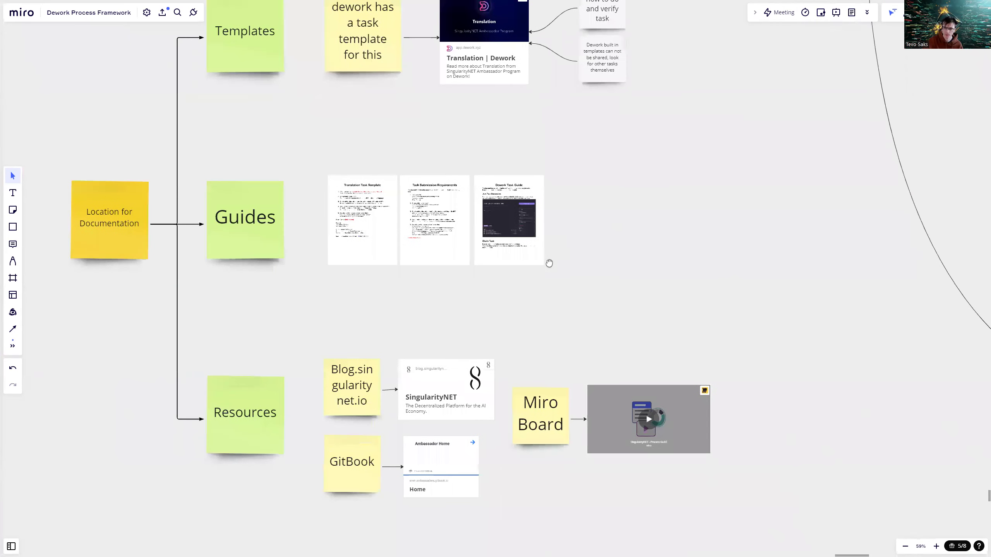
pyautogui.scroll(-4, 555, 237)
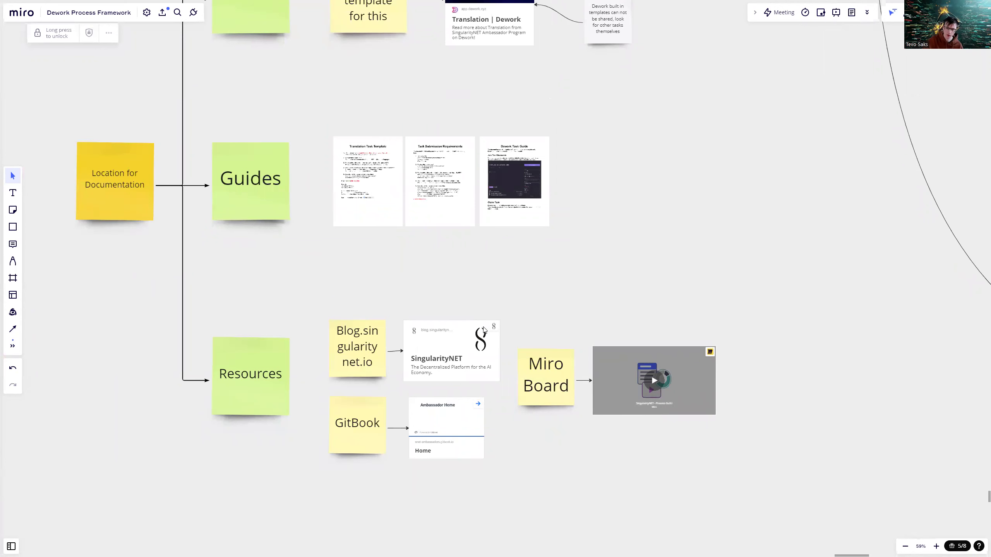
pyautogui.scroll(1, 432, 316)
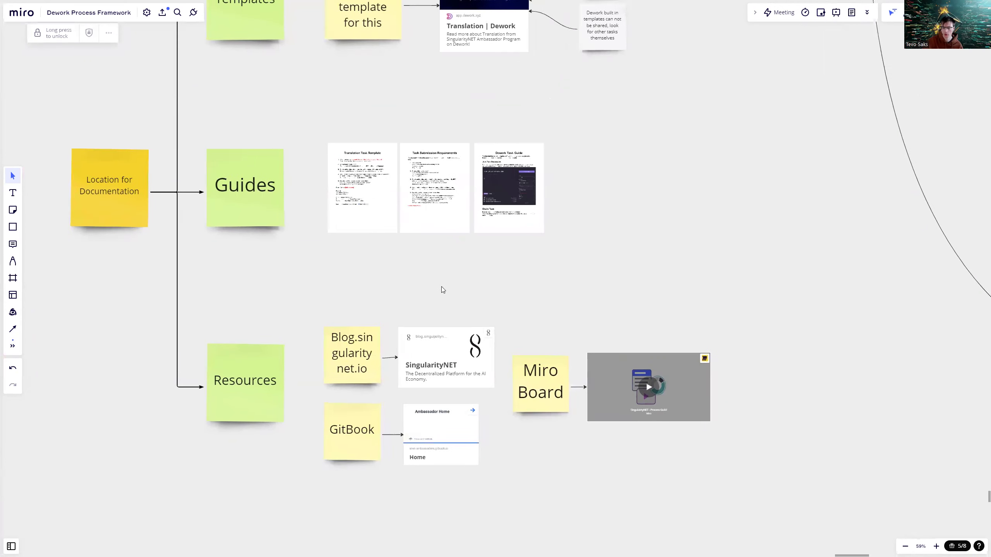
pyautogui.scroll(-1, 443, 290)
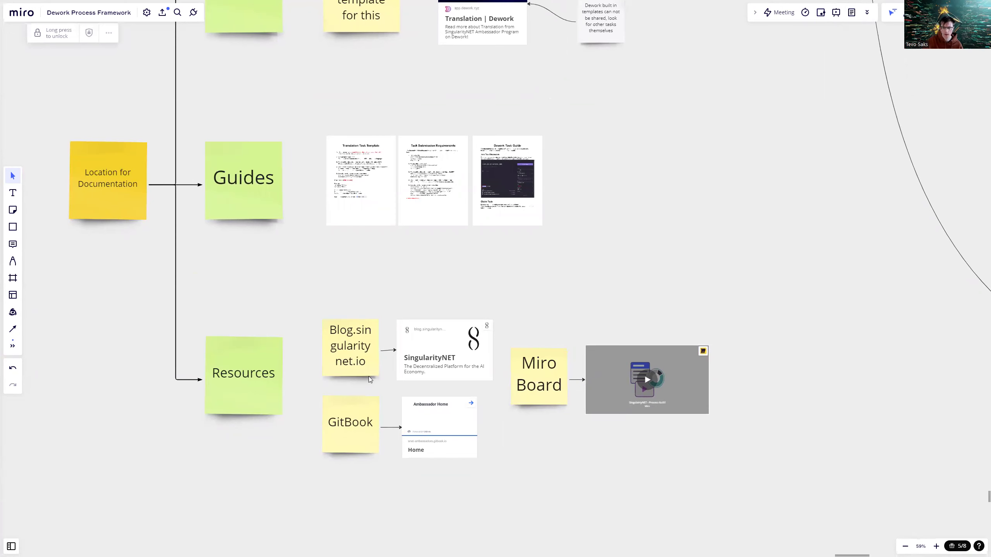
pyautogui.scroll(-2, 368, 373)
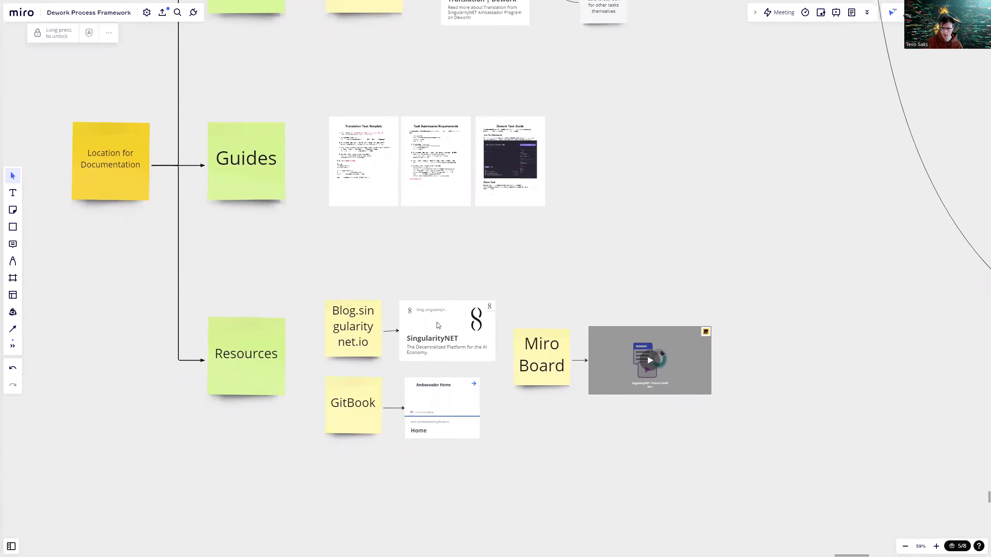
pyautogui.scroll(-5, 437, 323)
pyautogui.moveTo(501, 303); pyautogui.dragTo(464, 339)
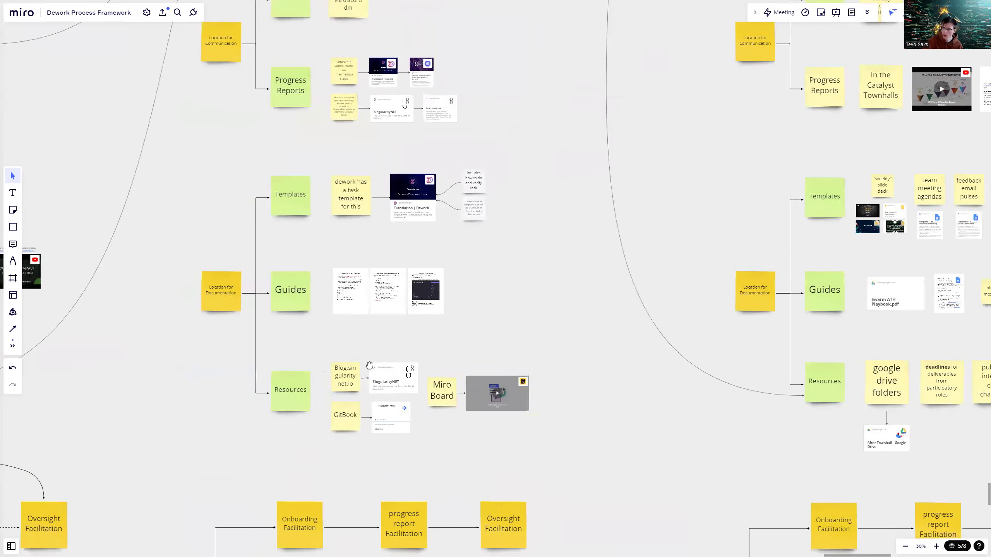
# - Zoom out to 19%, then back into the Swarm column at 38%
pyautogui.hscroll(5, 270, 358)
pyautogui.scroll(-3, 407, 304)
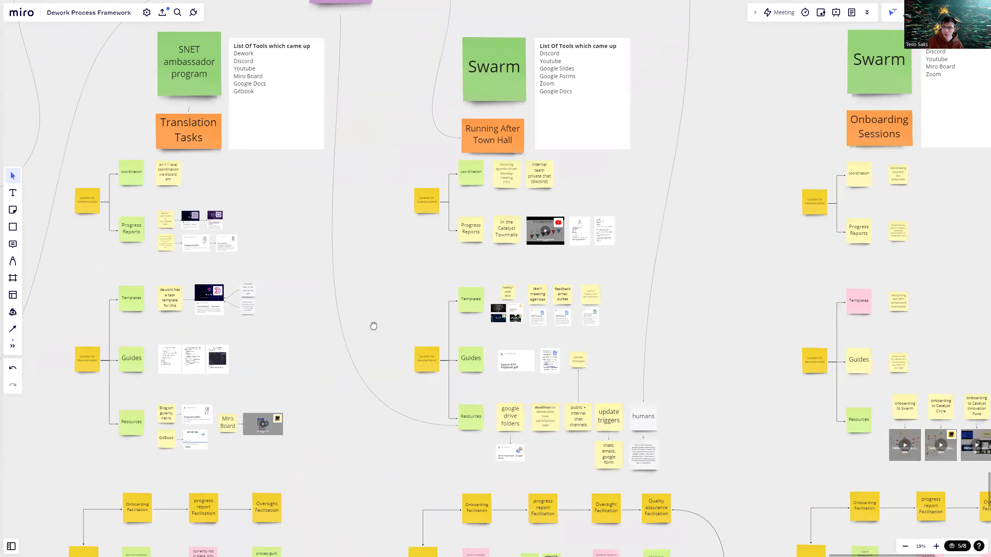
pyautogui.hscroll(2, 349, 325)
pyautogui.scroll(5, 444, 211)
pyautogui.scroll(2, 455, 246)
pyautogui.hscroll(2, 455, 246)
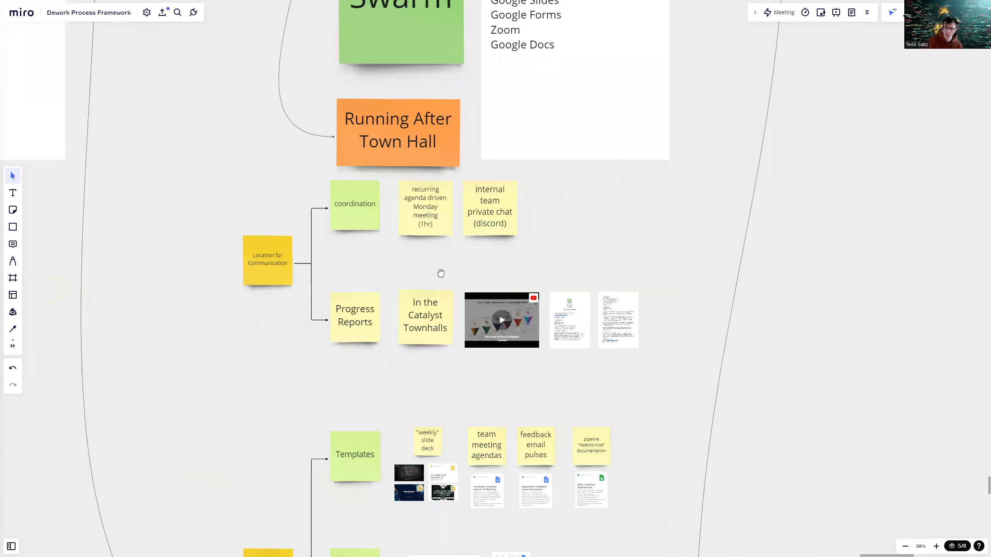
pyautogui.scroll(-1, 440, 275)
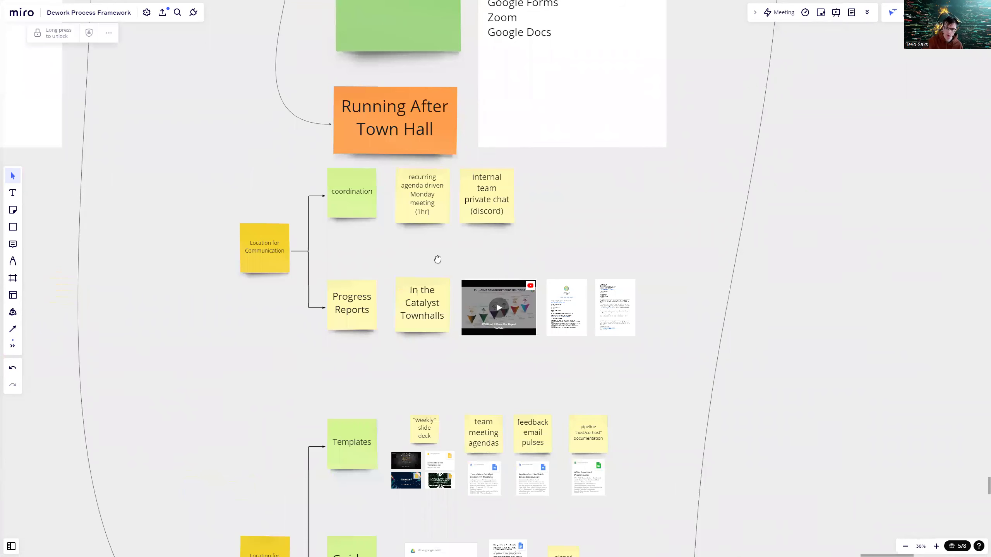
# - Pan down the Swarm Running After Town Hall tree toward its Progress Reports
pyautogui.moveTo(437, 259); pyautogui.dragTo(437, 240)
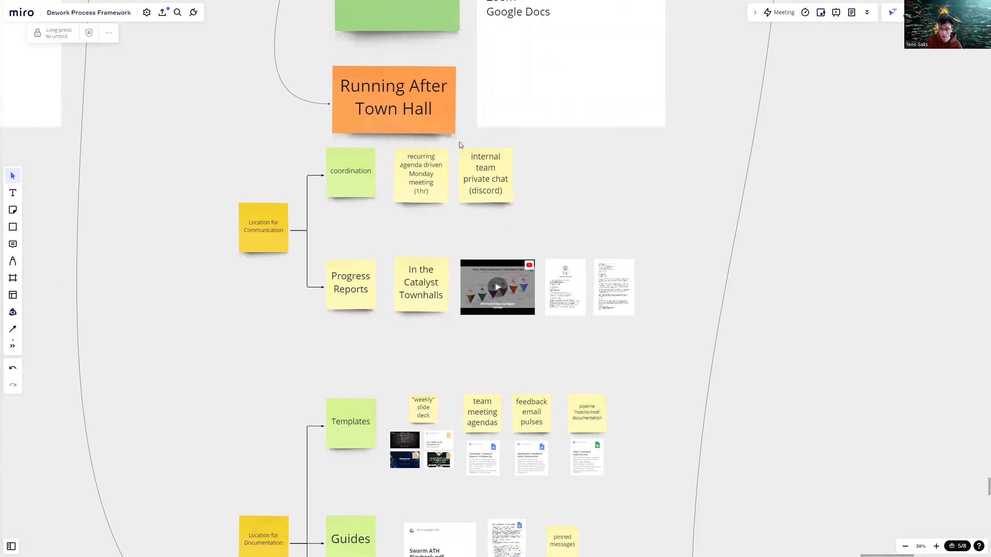
pyautogui.moveTo(422, 212); pyautogui.dragTo(419, 208)
pyautogui.scroll(-1, 448, 195)
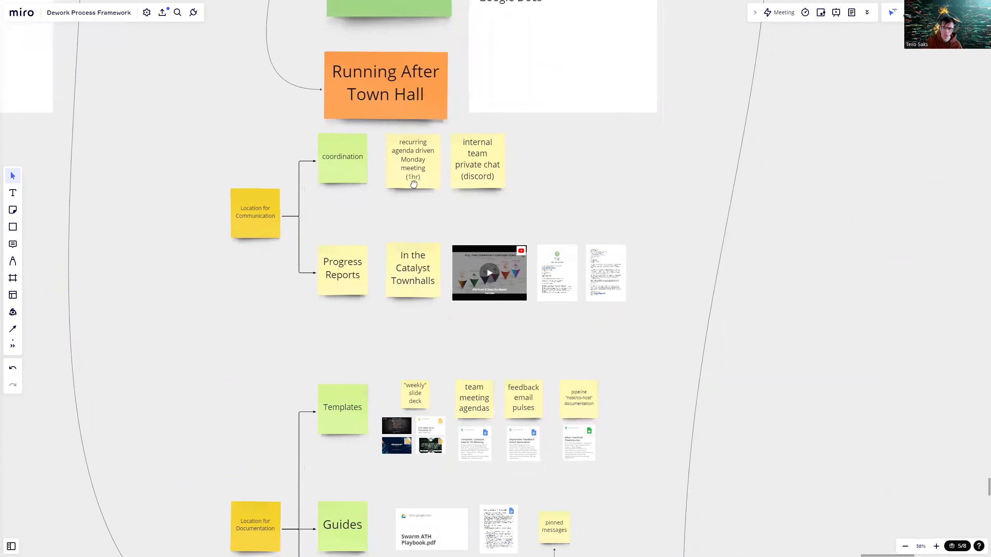
pyautogui.scroll(-3, 415, 197)
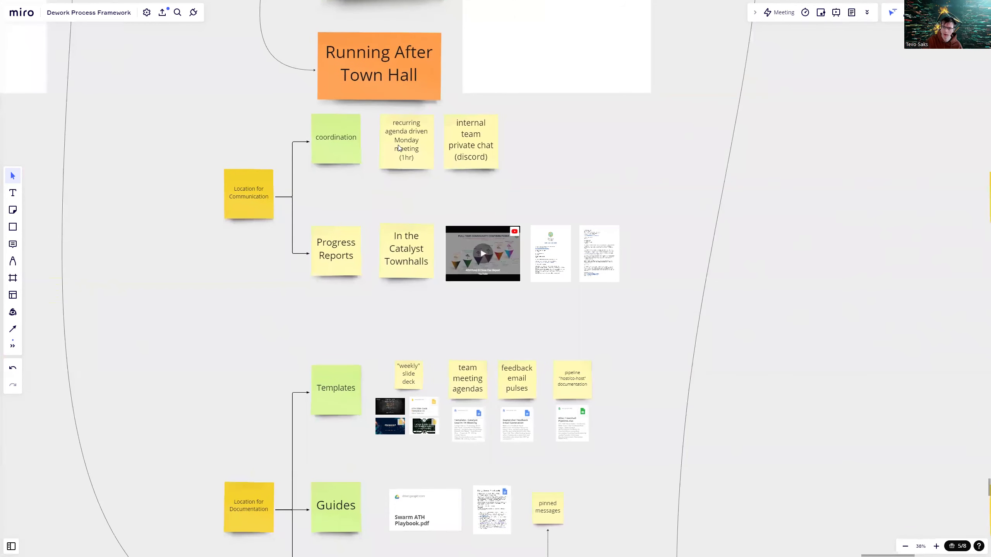
pyautogui.scroll(-2, 418, 196)
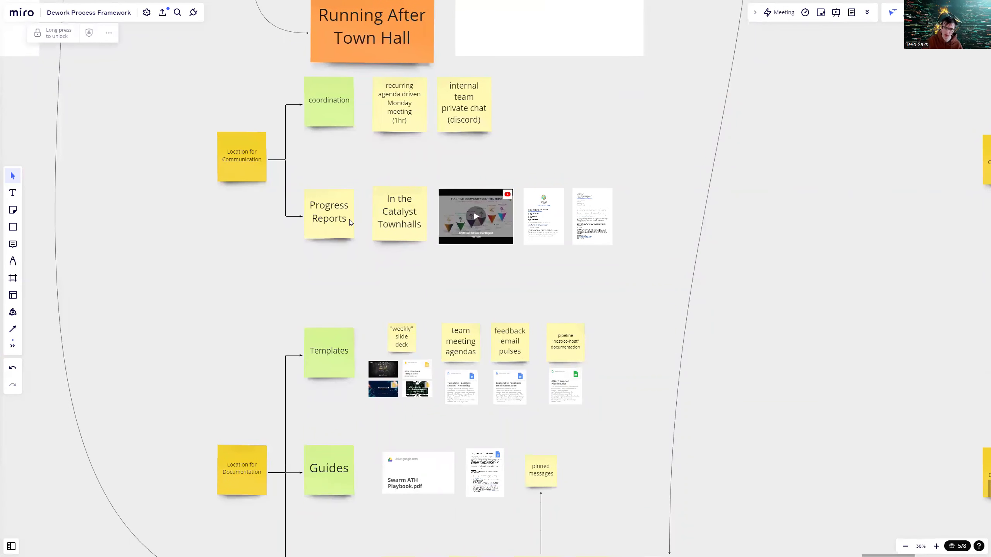
# - Select the Townhalls video, its two documents and the 'In the Catalyst Townhalls' note
pyautogui.hscroll(1, 353, 226)
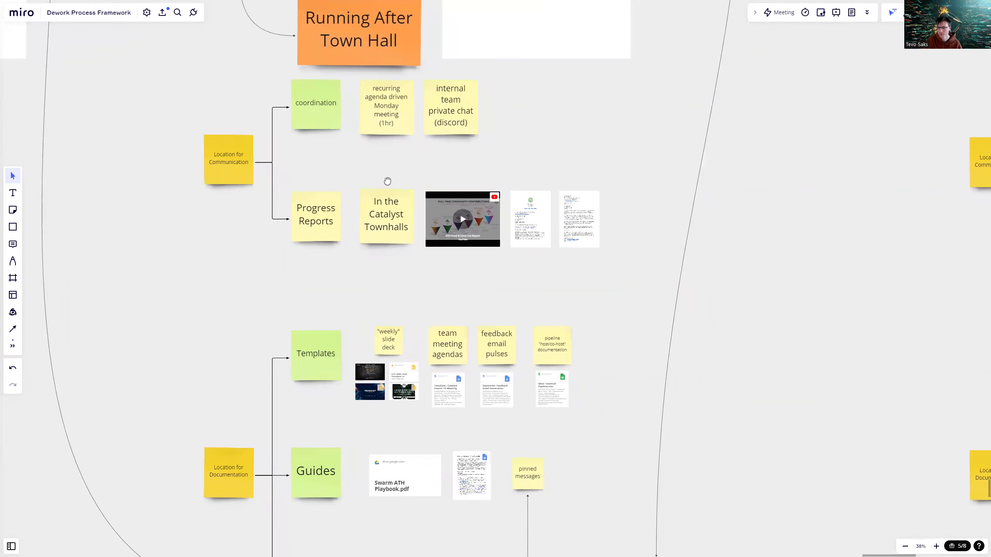
pyautogui.hscroll(2, 367, 213)
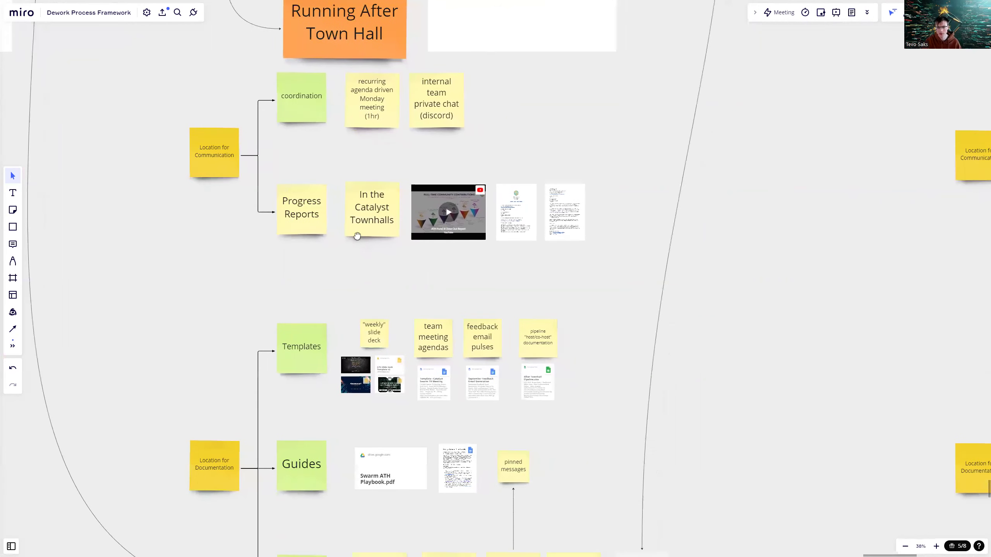
pyautogui.moveTo(575, 256); pyautogui.dragTo(377, 202)
pyautogui.click(376, 202)
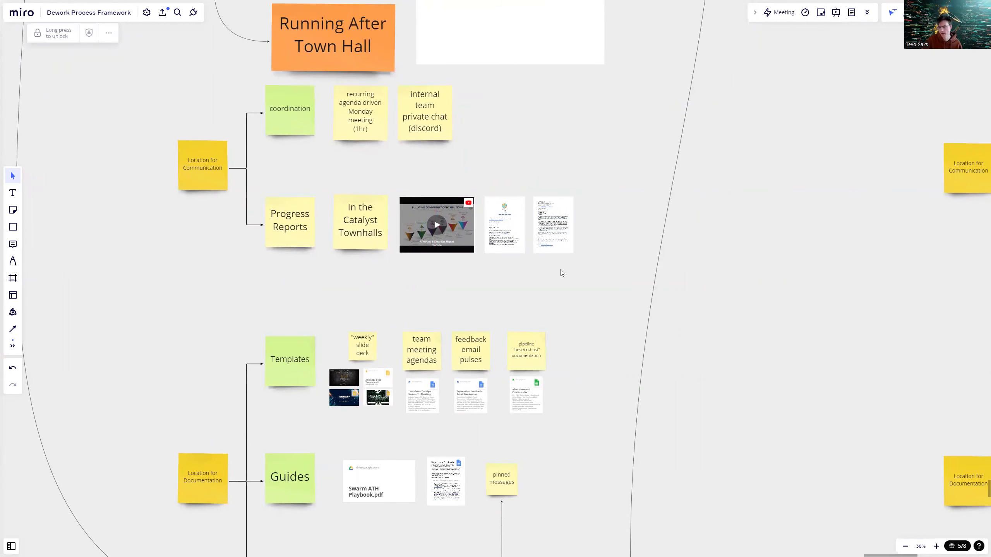
# - Bring the Templates and Resources rows into view, briefly selecting the two Townhalls documents
pyautogui.moveTo(550, 273); pyautogui.dragTo(566, 214)
pyautogui.moveTo(578, 245); pyautogui.dragTo(583, 230)
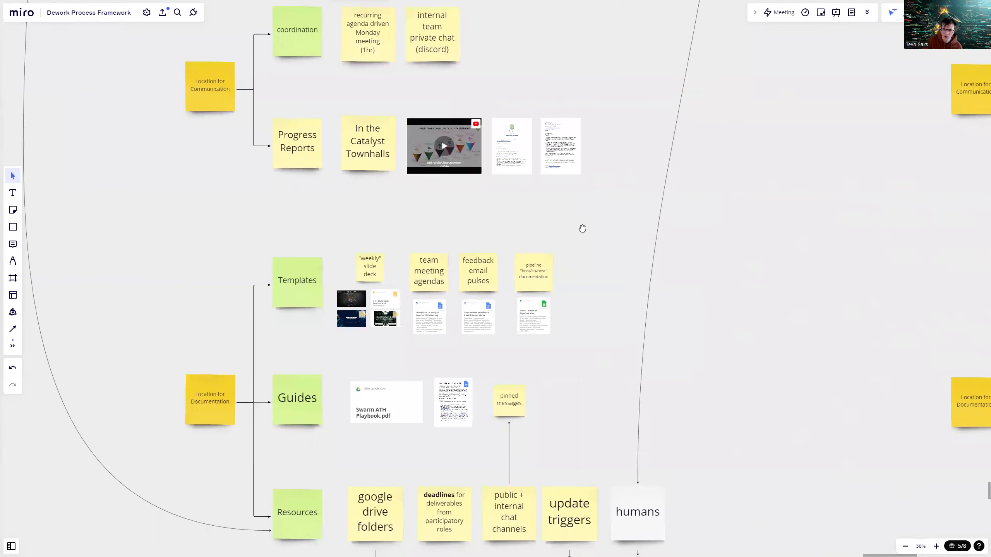
pyautogui.moveTo(607, 179); pyautogui.dragTo(436, 137)
pyautogui.click(359, 223)
pyautogui.scroll(-2, 305, 188)
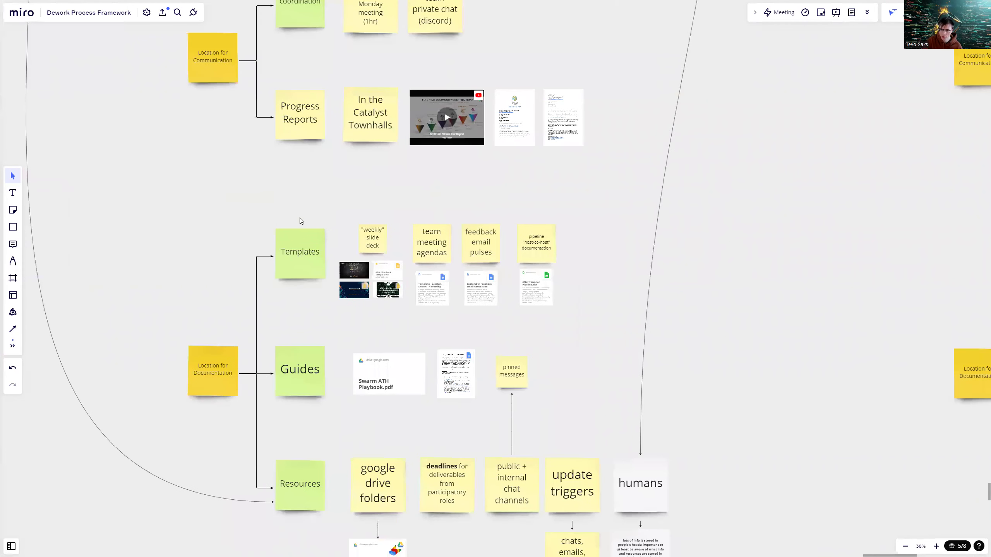
# - Centre the Templates and Guides rows of the Swarm tree
pyautogui.scroll(-1, 351, 204)
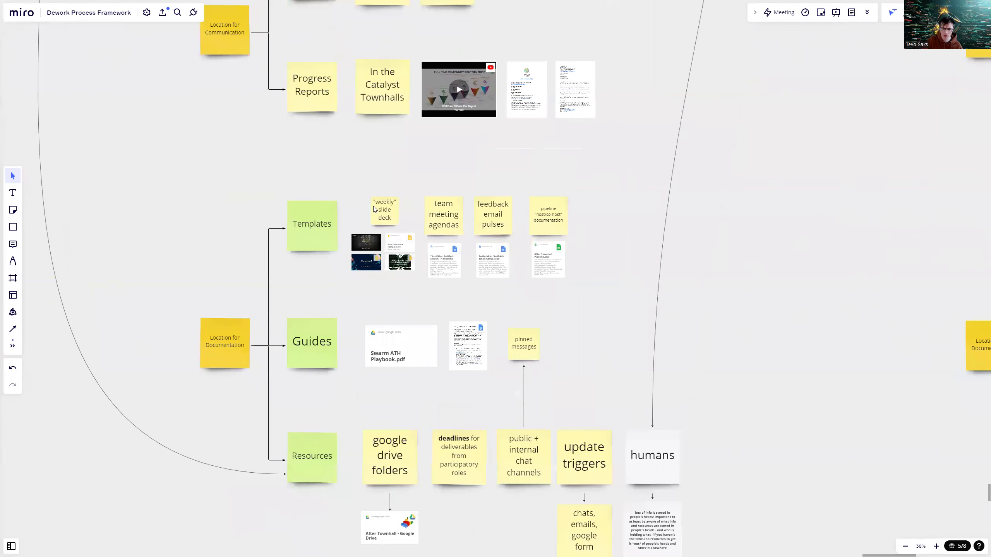
pyautogui.scroll(3, 350, 221)
pyautogui.moveTo(351, 220); pyautogui.dragTo(325, 239)
pyautogui.moveTo(453, 174); pyautogui.dragTo(451, 174)
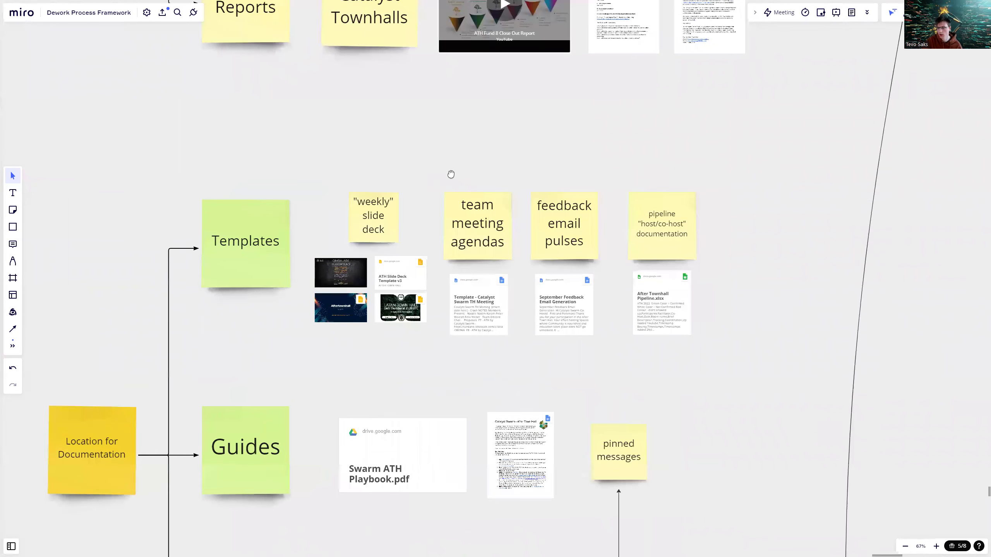
pyautogui.hscroll(1, 451, 174)
pyautogui.scroll(1, 450, 174)
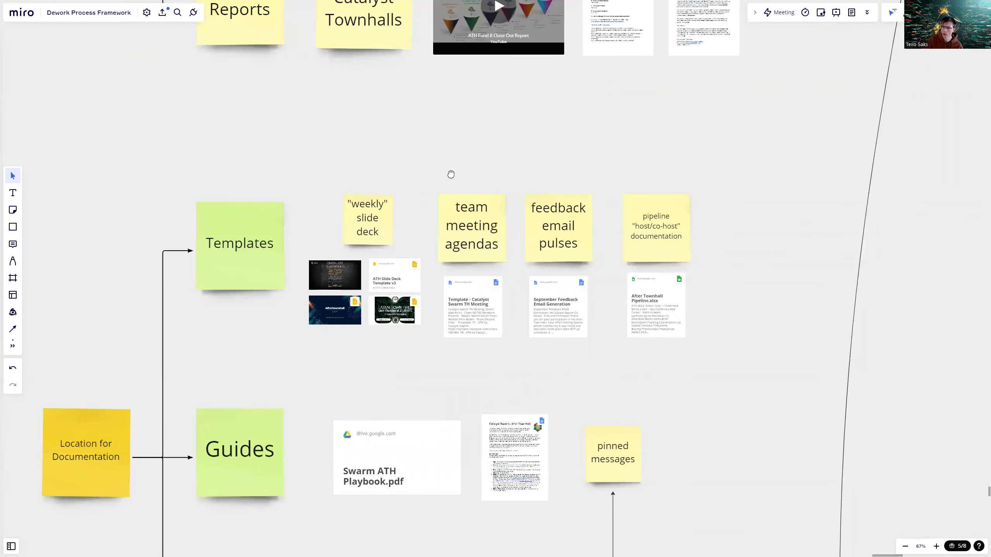
# - Zoom out until the full Running After Town Hall tree and Onboarding Sessions notes appear
pyautogui.scroll(-2, 714, 261)
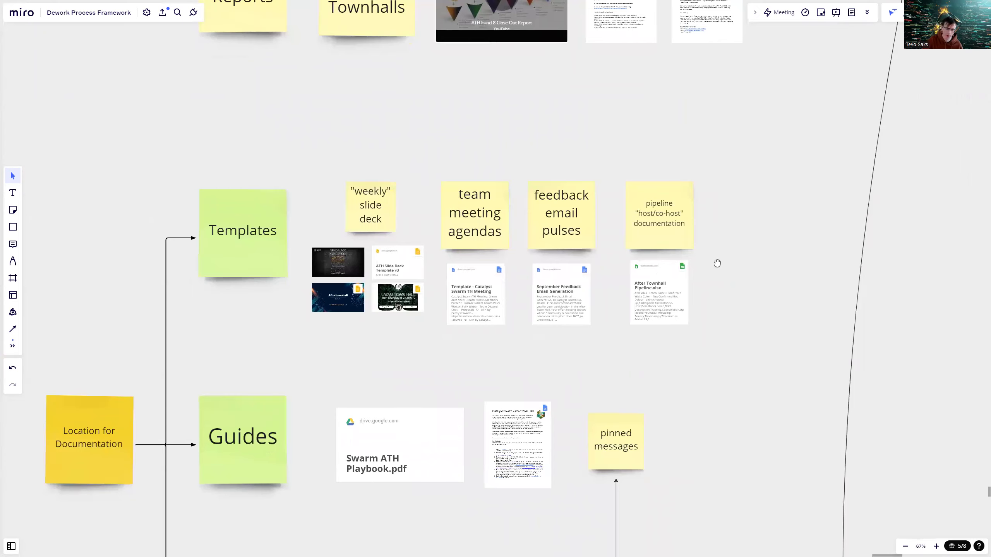
pyautogui.scroll(-1, 719, 305)
pyautogui.scroll(-2, 711, 246)
pyautogui.scroll(-3, 711, 247)
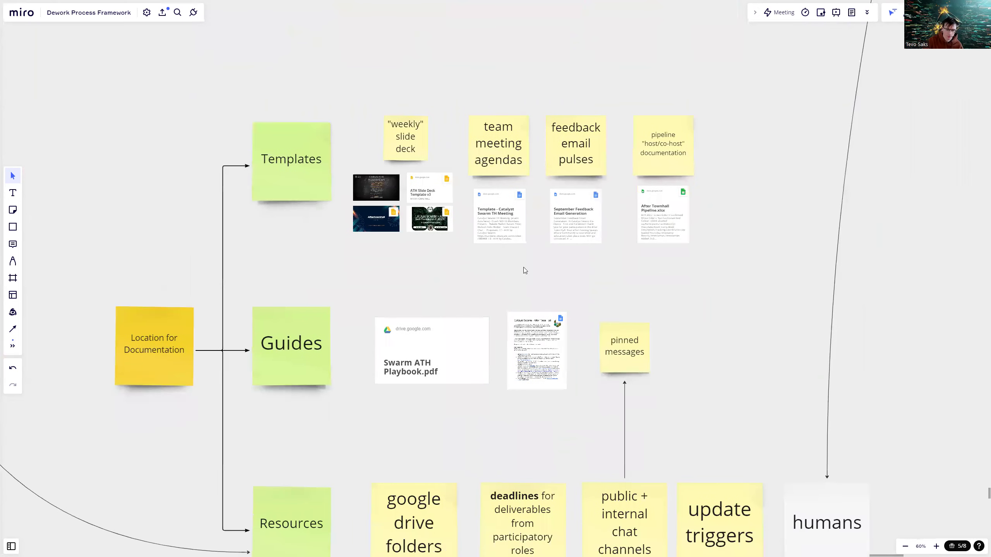
pyautogui.scroll(-1, 305, 222)
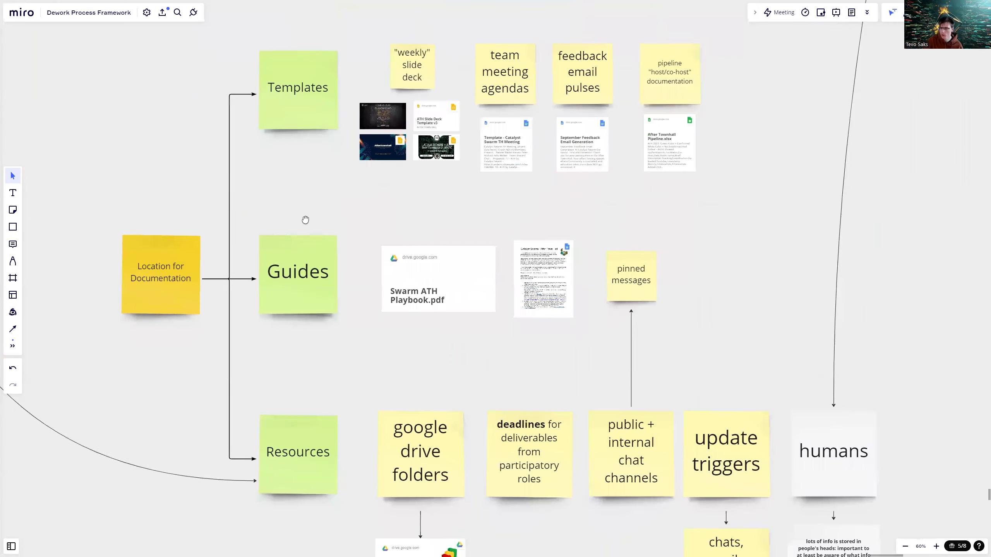
pyautogui.scroll(-1, 521, 316)
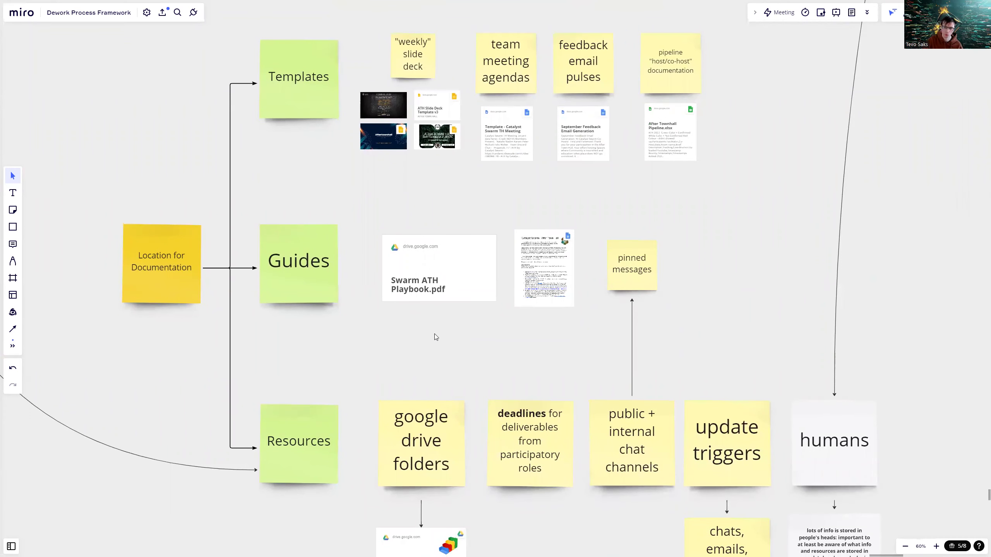
pyautogui.scroll(-1, 437, 324)
pyautogui.scroll(-1, 437, 319)
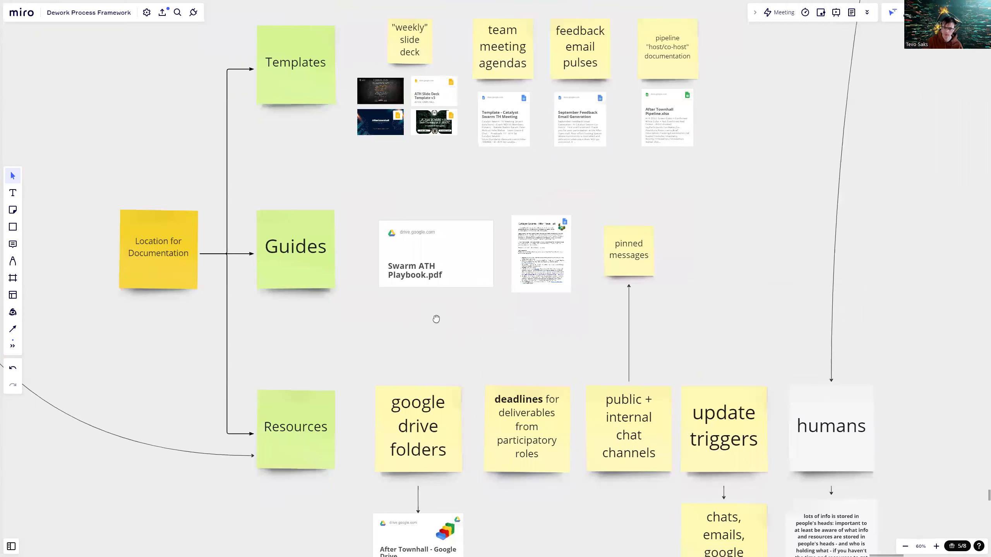
pyautogui.scroll(-1, 478, 324)
pyautogui.scroll(-6, 534, 327)
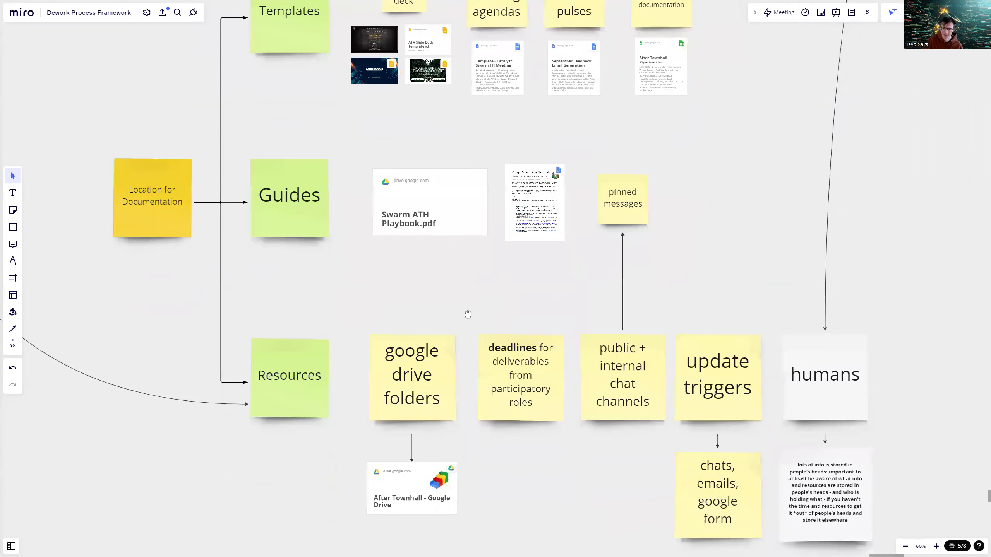
pyautogui.scroll(-1, 439, 324)
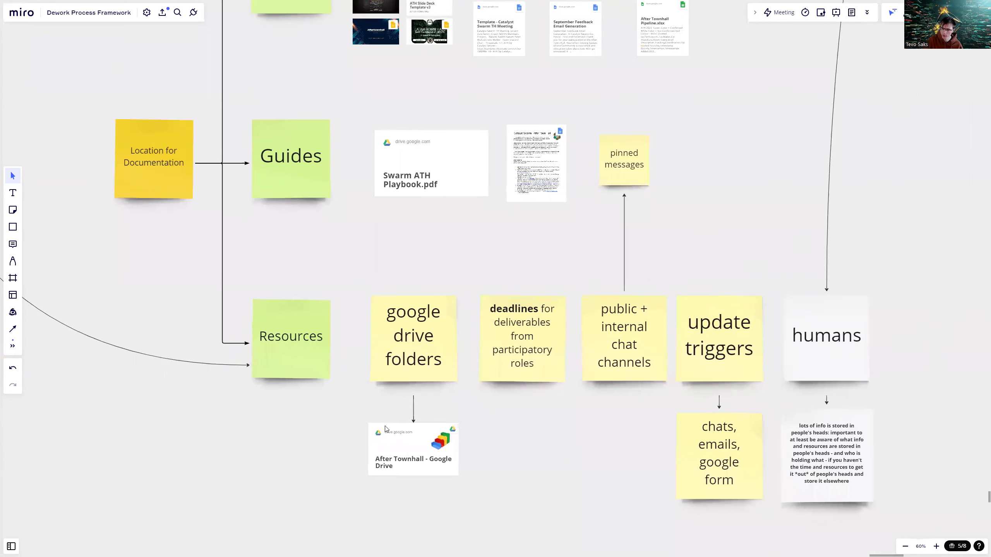
pyautogui.scroll(-3, 355, 367)
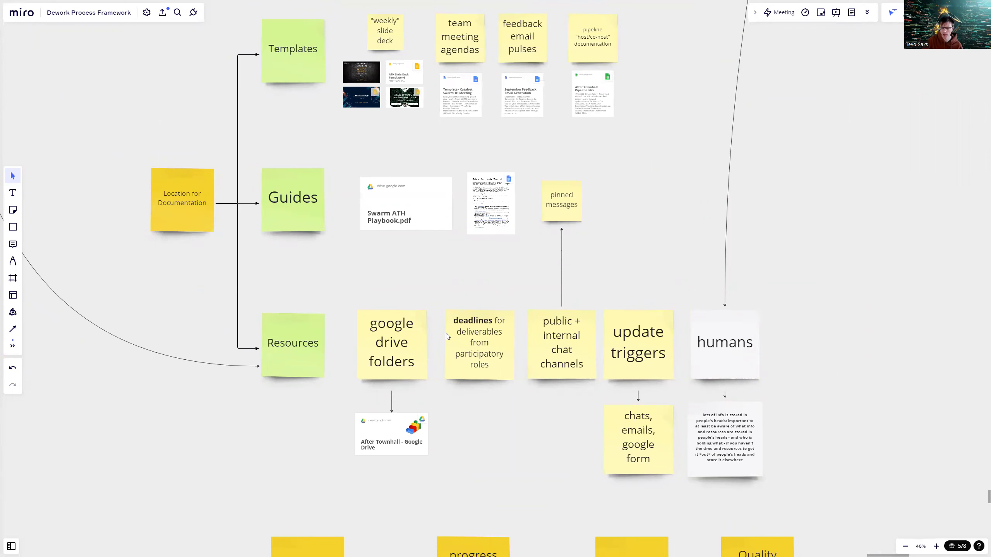
pyautogui.scroll(-2, 446, 333)
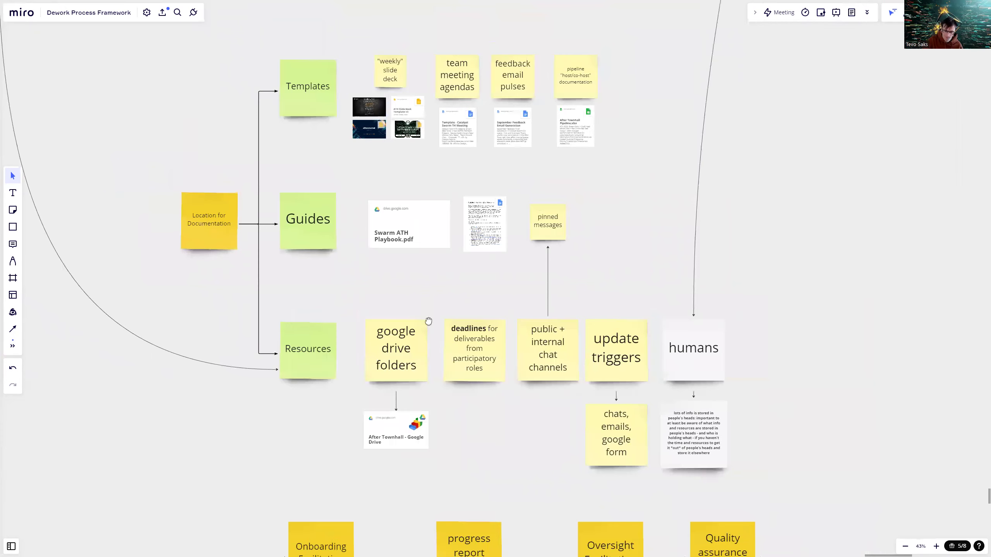
pyautogui.scroll(-6, 429, 321)
# - Pan right to Swarm's Onboarding Sessions and Monthly Reporting trees beside the 'Is there anything missing from the framework?' note
pyautogui.scroll(3, 627, 314)
pyautogui.hscroll(3, 627, 315)
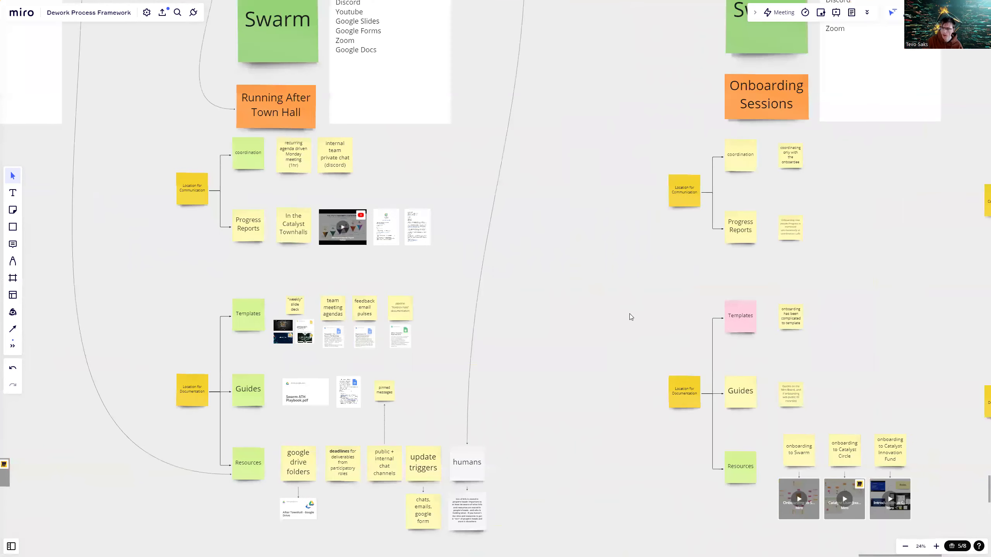
pyautogui.scroll(-2, 515, 296)
pyautogui.hscroll(3, 394, 302)
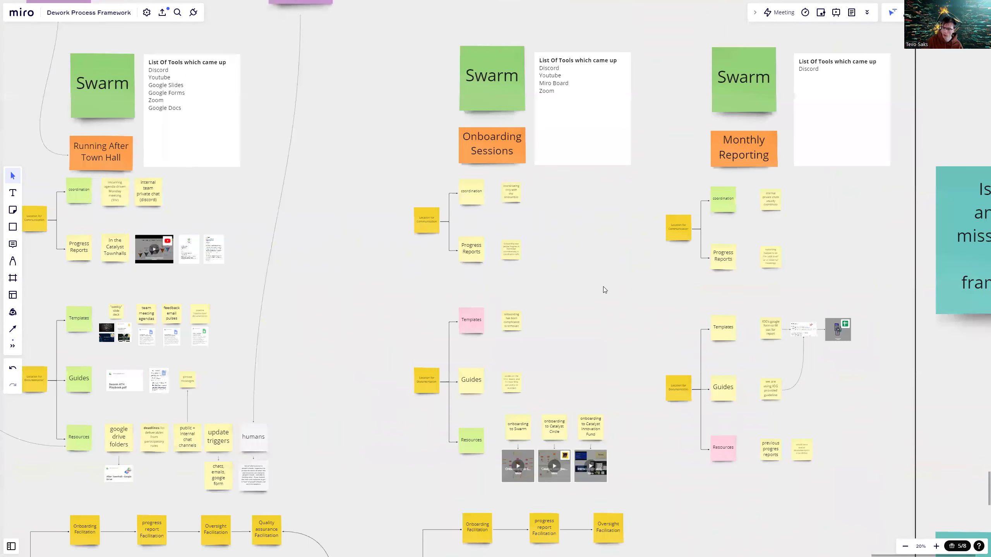
pyautogui.hscroll(2, 603, 286)
pyautogui.scroll(1, 564, 269)
pyautogui.scroll(-1, 563, 254)
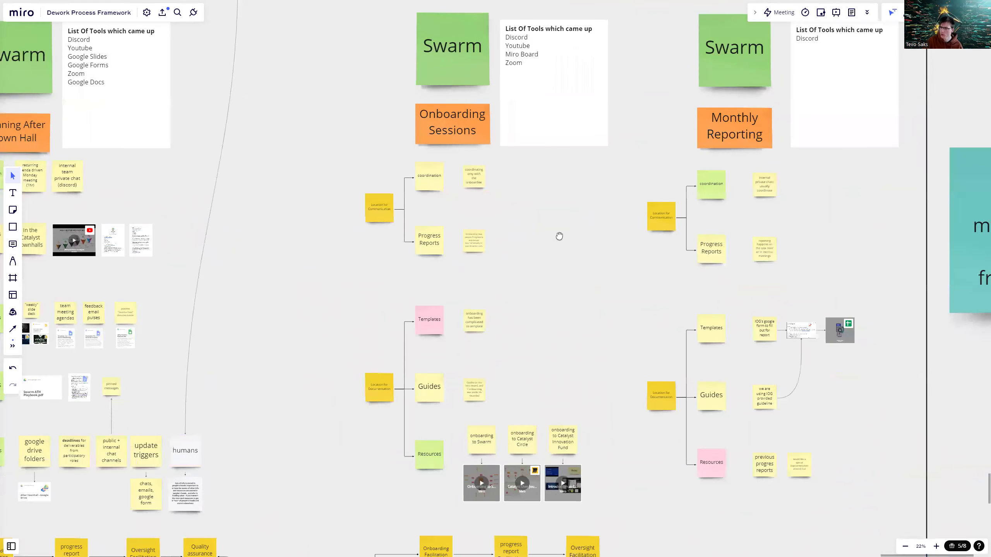
pyautogui.hscroll(2, 539, 246)
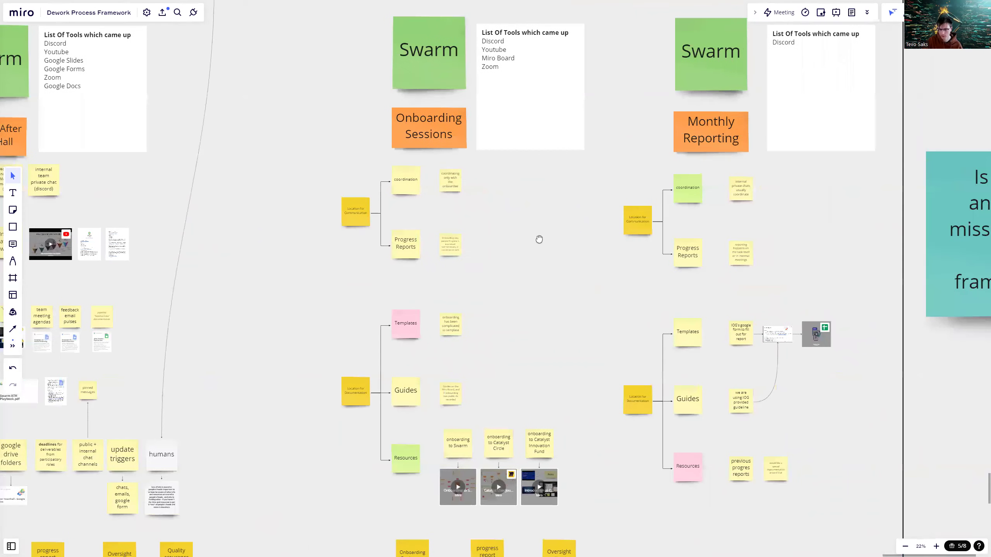
pyautogui.scroll(-1, 507, 248)
pyautogui.scroll(1, 491, 279)
pyautogui.scroll(-1, 492, 279)
pyautogui.scroll(-1, 491, 279)
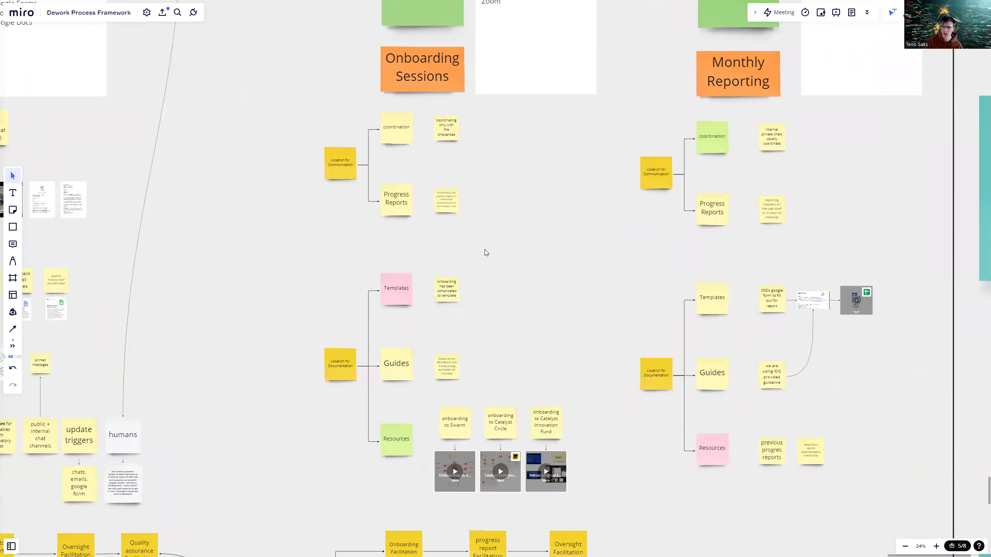
pyautogui.scroll(-1, 521, 275)
pyautogui.scroll(3, 507, 275)
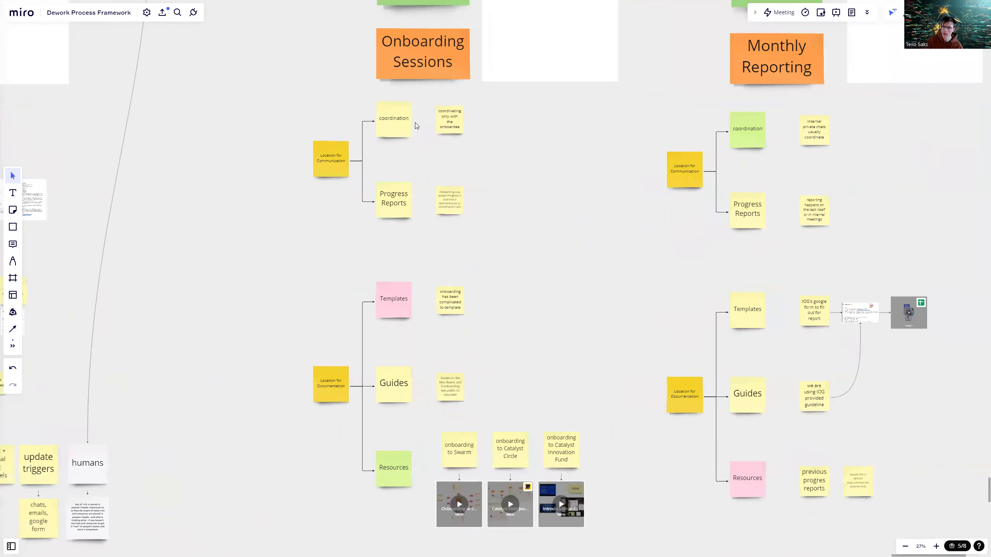
pyautogui.scroll(-5, 434, 313)
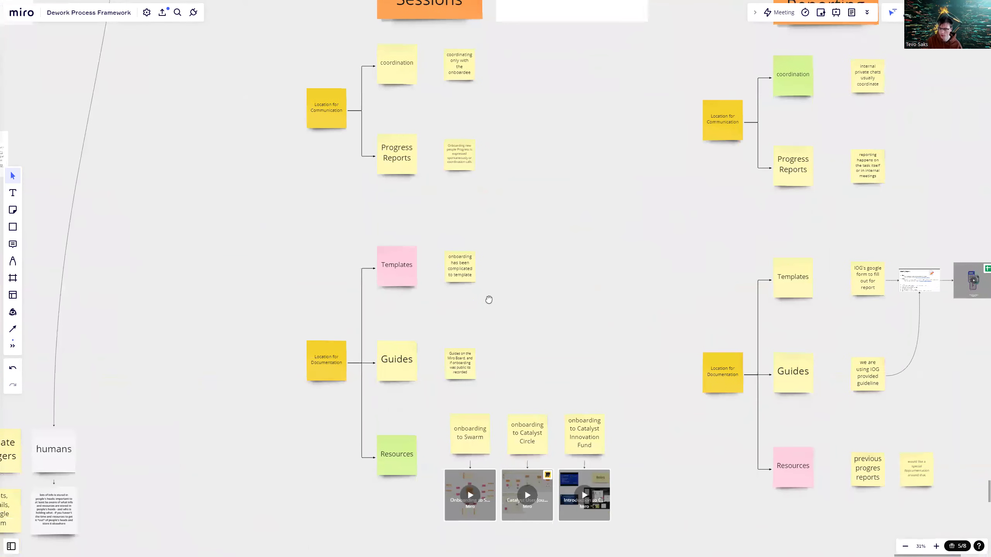
pyautogui.scroll(4, 392, 395)
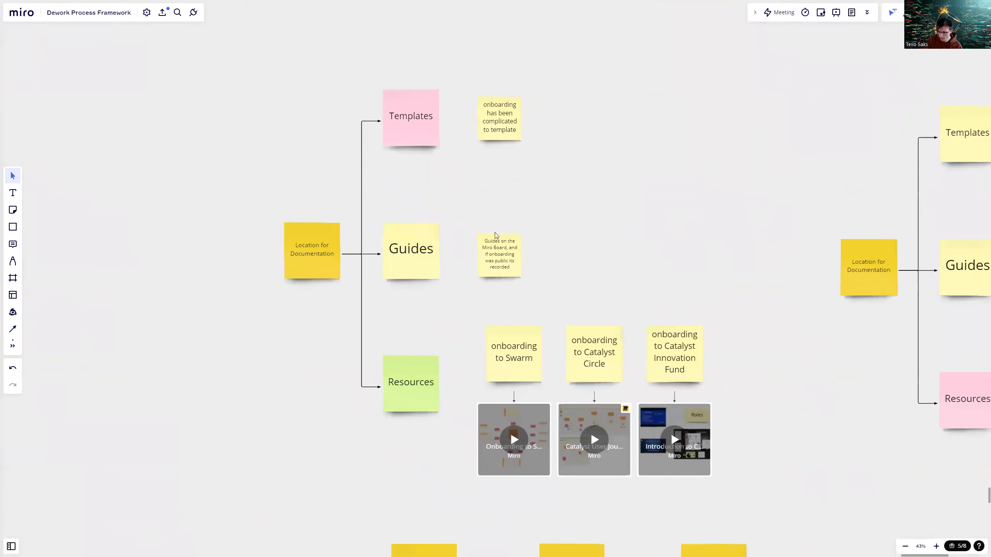
pyautogui.scroll(-6, 659, 231)
pyautogui.moveTo(661, 207); pyautogui.dragTo(378, 361)
# - Zoom out to about 7% and pan left past the Running After Town Hall tree
pyautogui.scroll(-2, 361, 337)
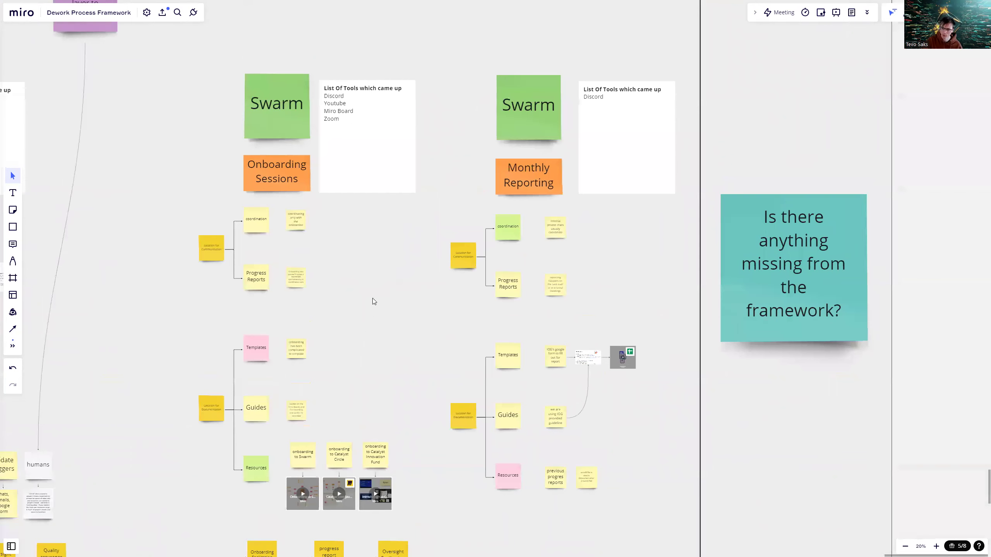
pyautogui.moveTo(433, 311); pyautogui.dragTo(445, 308)
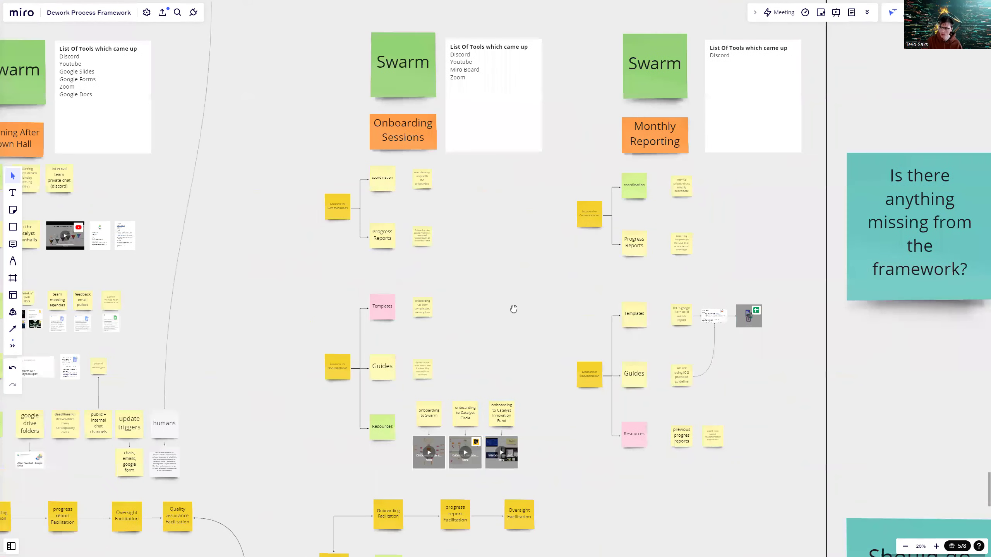
pyautogui.moveTo(518, 309); pyautogui.dragTo(595, 307)
pyautogui.scroll(-3, 594, 308)
pyautogui.moveTo(492, 309); pyautogui.dragTo(547, 313)
pyautogui.scroll(-3, 696, 315)
pyautogui.scroll(-1, 682, 249)
pyautogui.moveTo(663, 327); pyautogui.dragTo(643, 303)
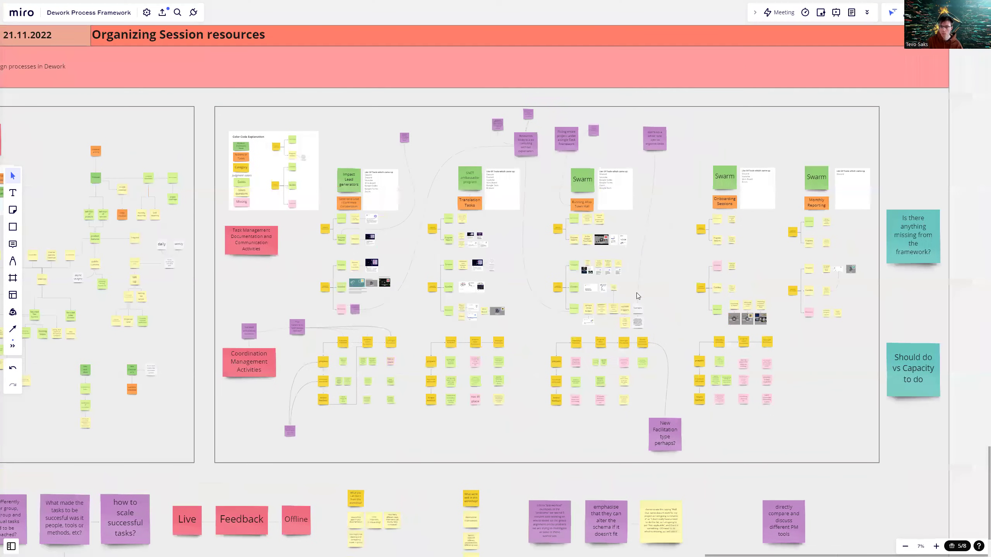
# - Select the 'Is there anything missing' sticky, then recentre on the whole Organizing Session resources frame
pyautogui.click(920, 241)
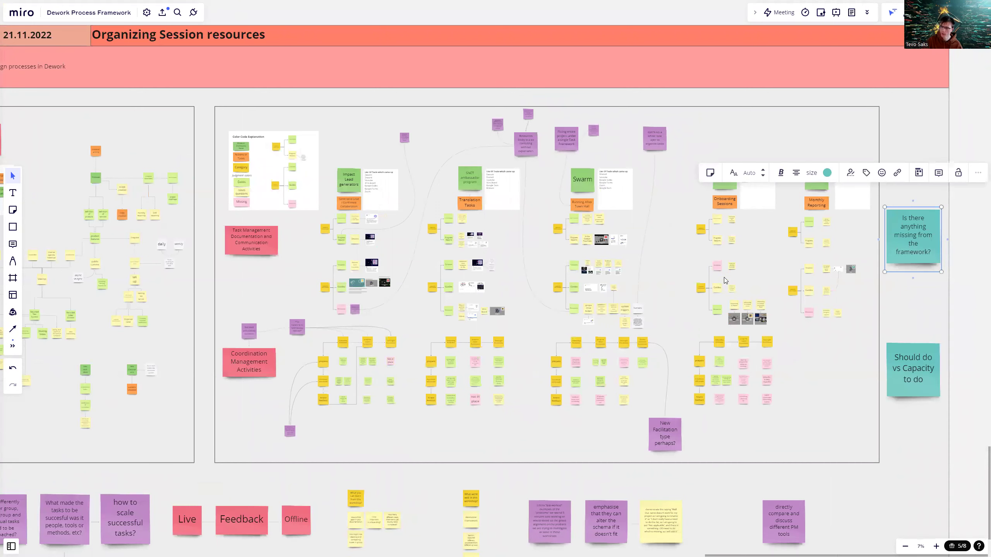
pyautogui.click(677, 270)
pyautogui.moveTo(667, 269); pyautogui.dragTo(664, 280)
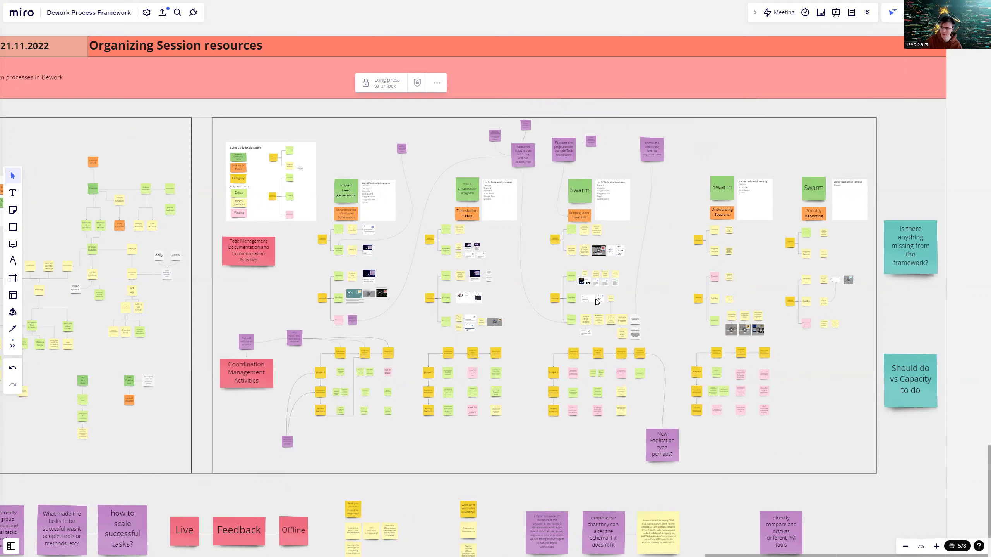
pyautogui.moveTo(532, 334); pyautogui.dragTo(517, 342)
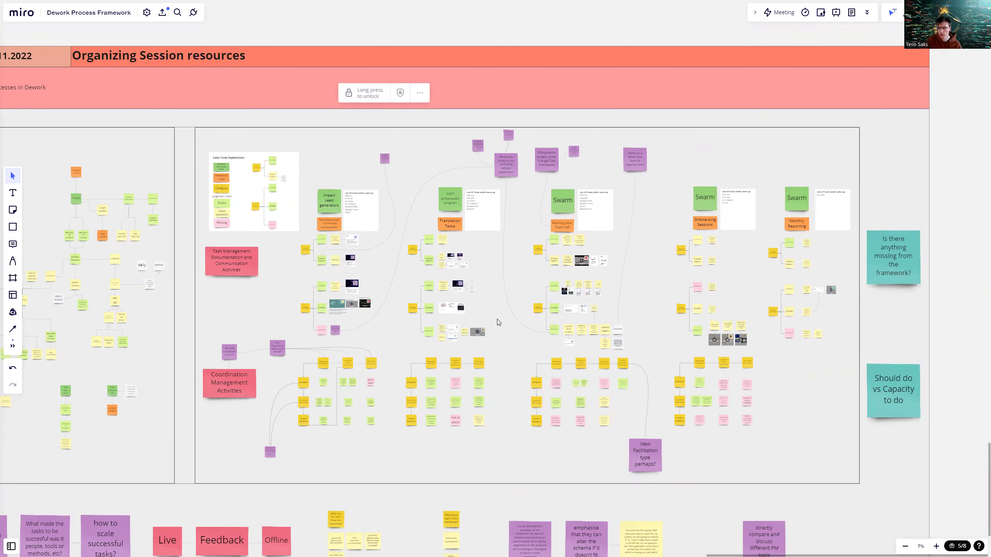
pyautogui.moveTo(497, 325); pyautogui.dragTo(501, 313)
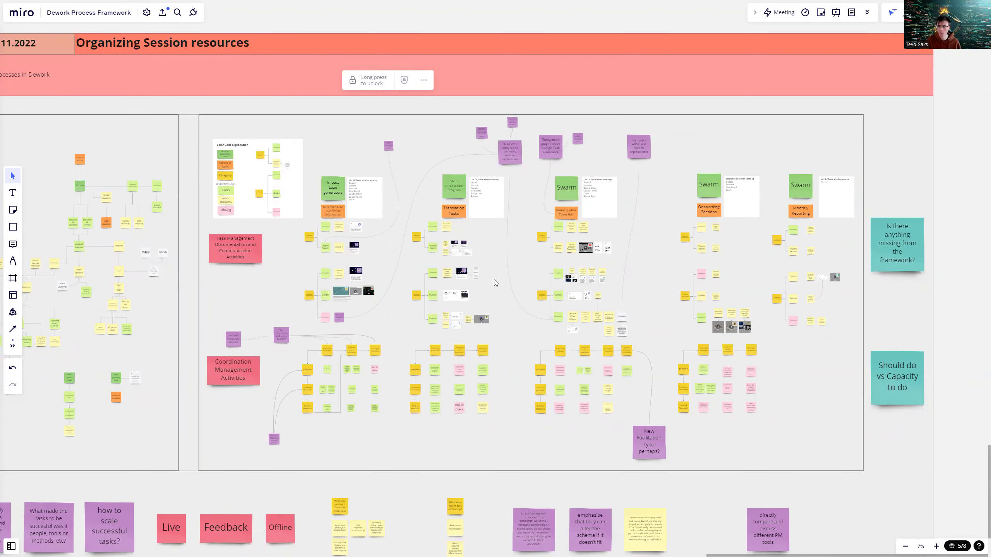
pyautogui.scroll(-6, 381, 332)
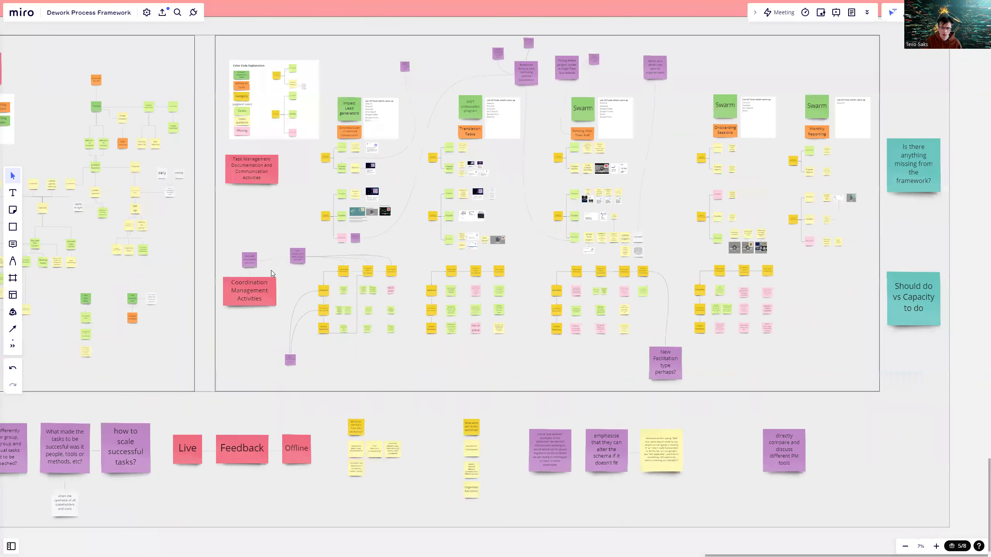
# - Zoom in toward the Coordination Management Activities section below the process trees
pyautogui.scroll(2, 279, 255)
pyautogui.scroll(2, 245, 297)
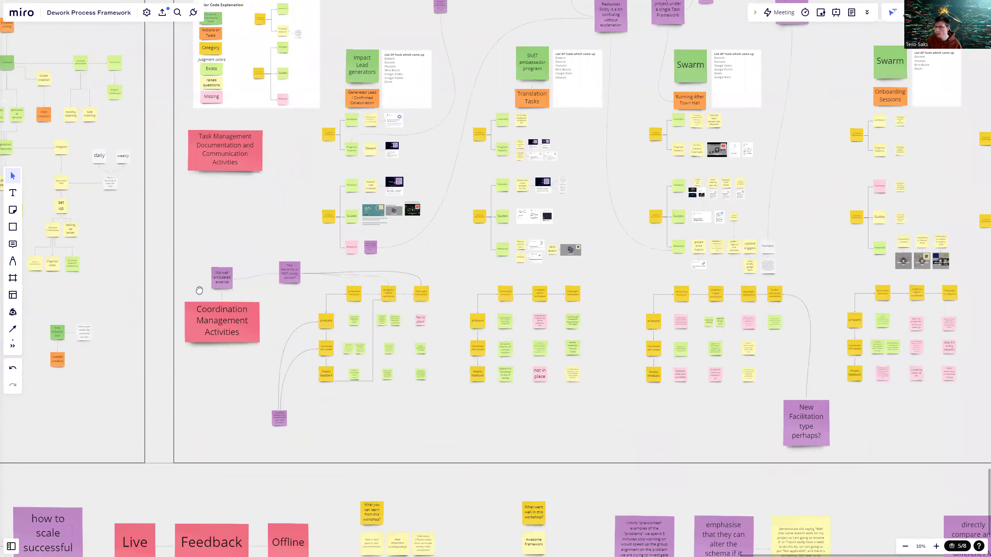
pyautogui.moveTo(254, 297); pyautogui.dragTo(208, 272)
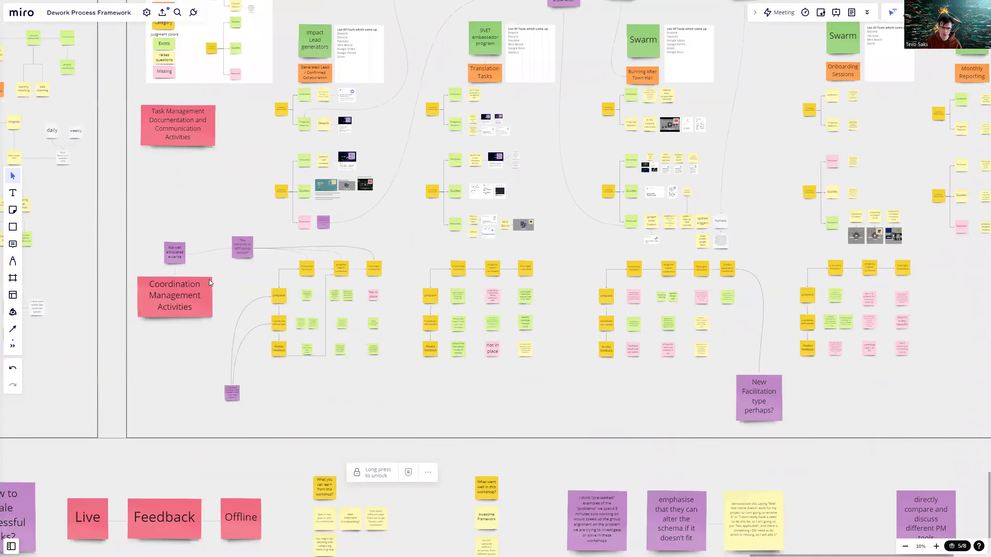
pyautogui.scroll(2, 223, 299)
pyautogui.scroll(2, 258, 242)
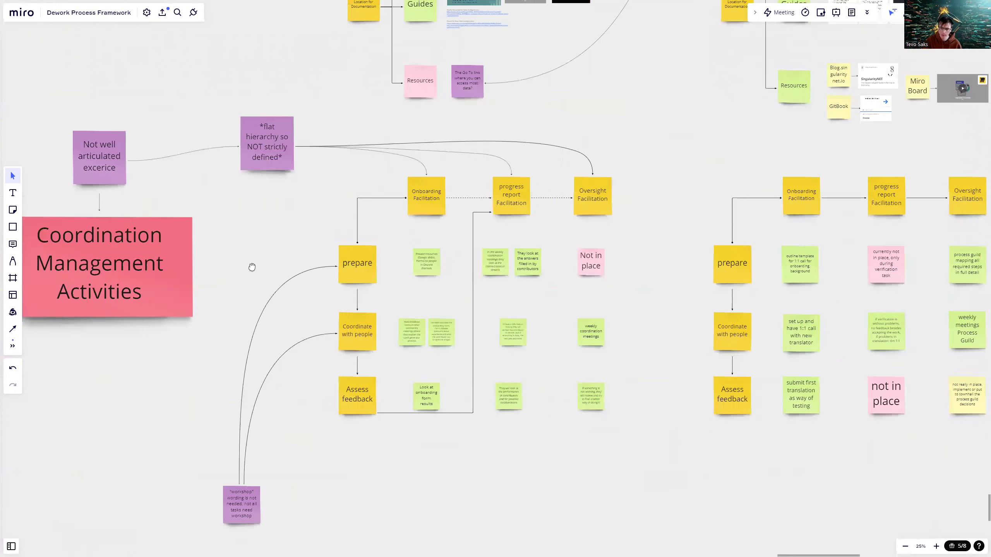
pyautogui.scroll(1, 261, 248)
pyautogui.scroll(-1, 289, 226)
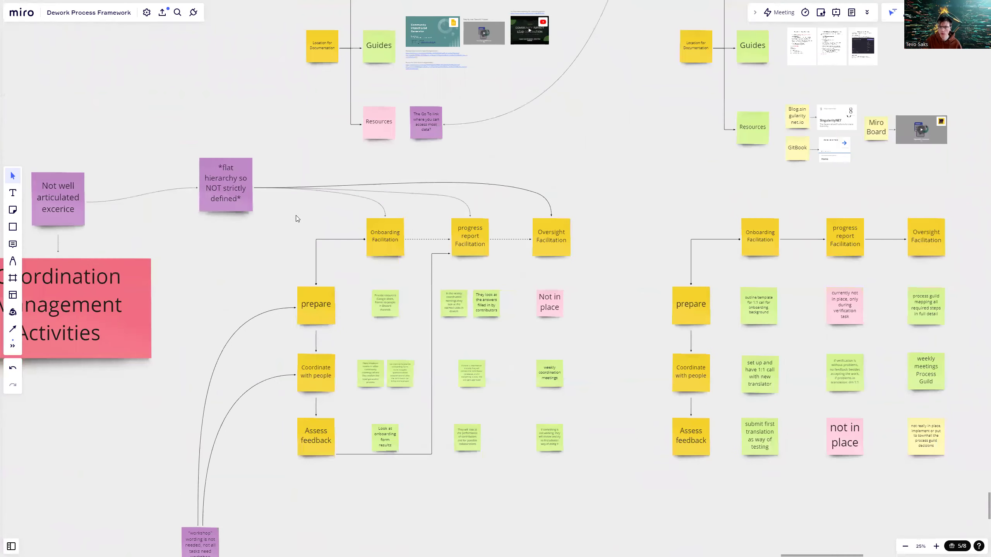
# - Centre the prepare, coordinate and assess grid at about 28–35% zoom
pyautogui.click(413, 265)
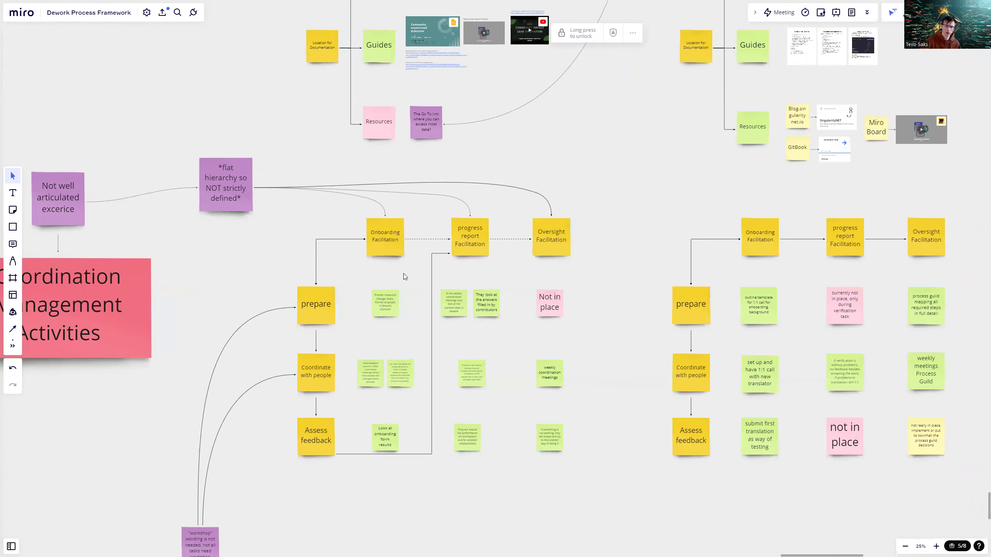
pyautogui.scroll(-2, 366, 245)
pyautogui.hscroll(-2, 290, 331)
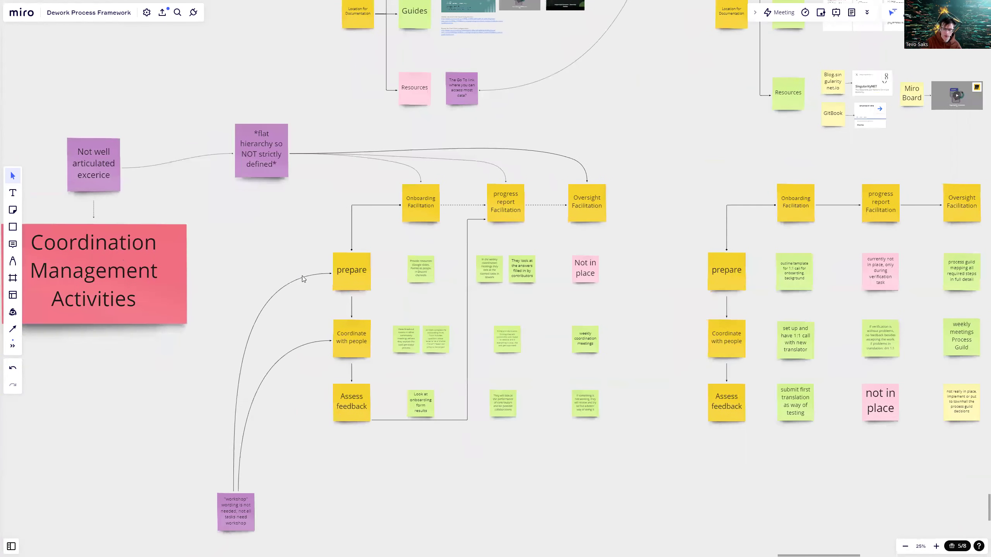
pyautogui.scroll(1, 352, 284)
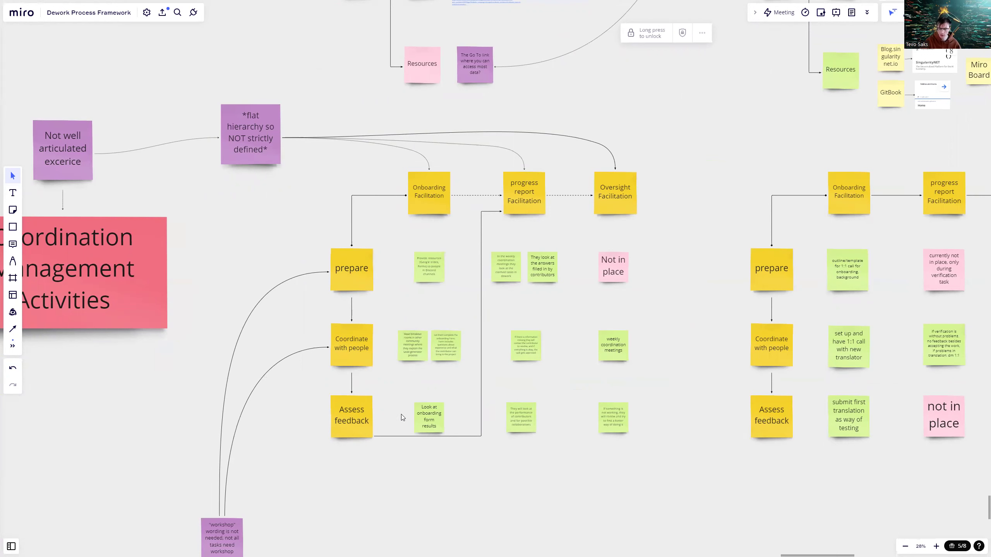
pyautogui.scroll(-1, 397, 412)
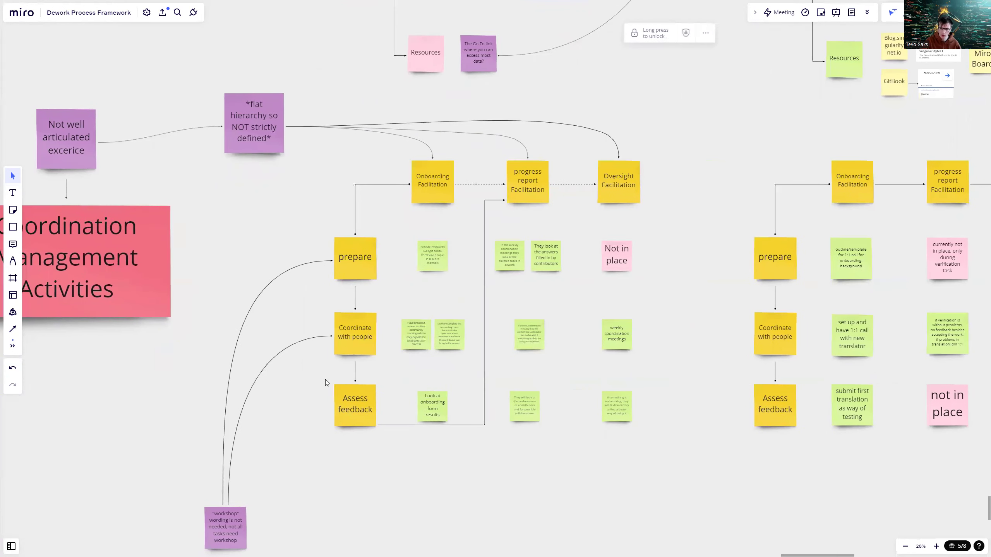
pyautogui.hscroll(1, 502, 380)
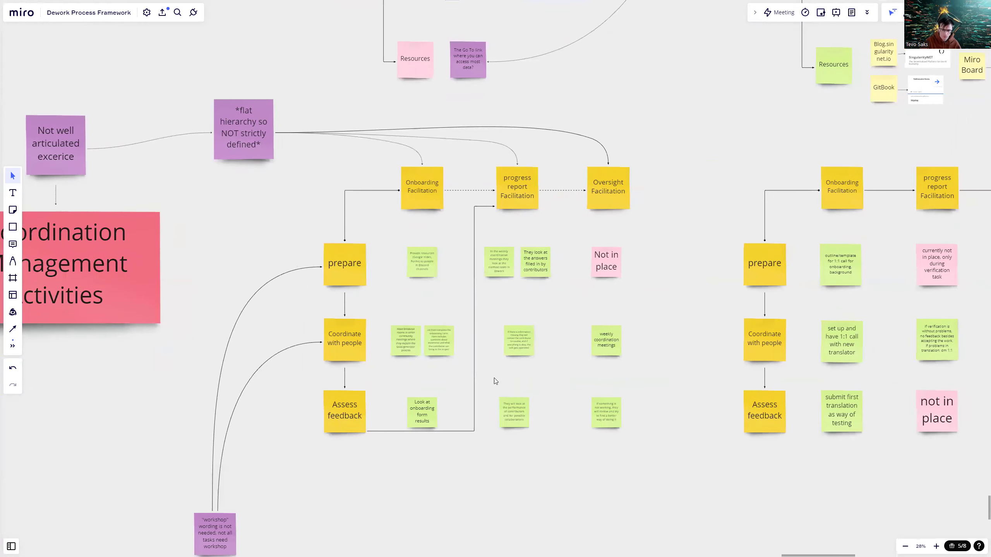
pyautogui.scroll(3, 403, 278)
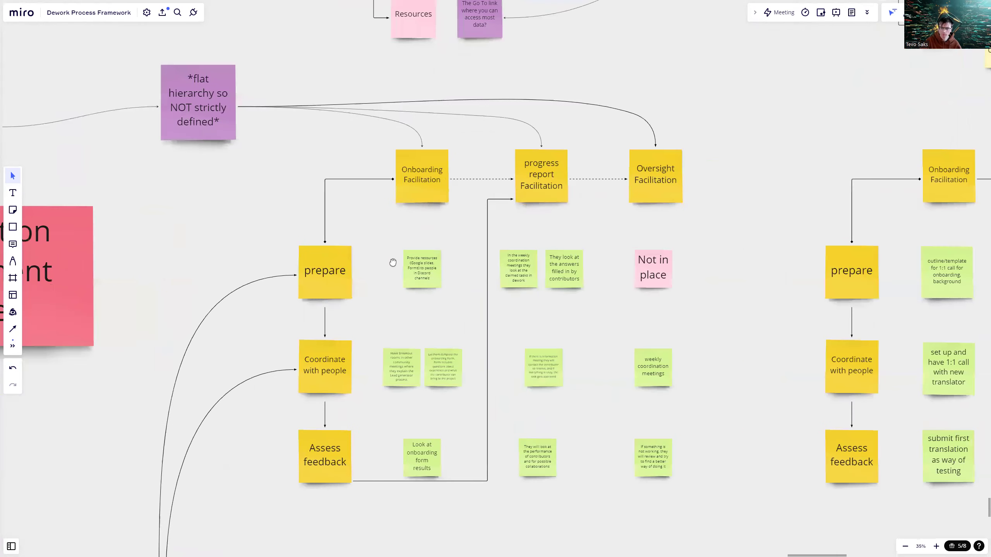
# - Centre on the Onboarding Facilitation column after a brief look up at the Task Management trees
pyautogui.scroll(1, 463, 217)
pyautogui.moveTo(377, 380); pyautogui.dragTo(390, 317)
pyautogui.scroll(1, 390, 317)
pyautogui.moveTo(421, 217); pyautogui.dragTo(331, 455)
pyautogui.scroll(-1, 416, 198)
pyautogui.scroll(-3, 388, 196)
pyautogui.moveTo(336, 110); pyautogui.dragTo(341, 175)
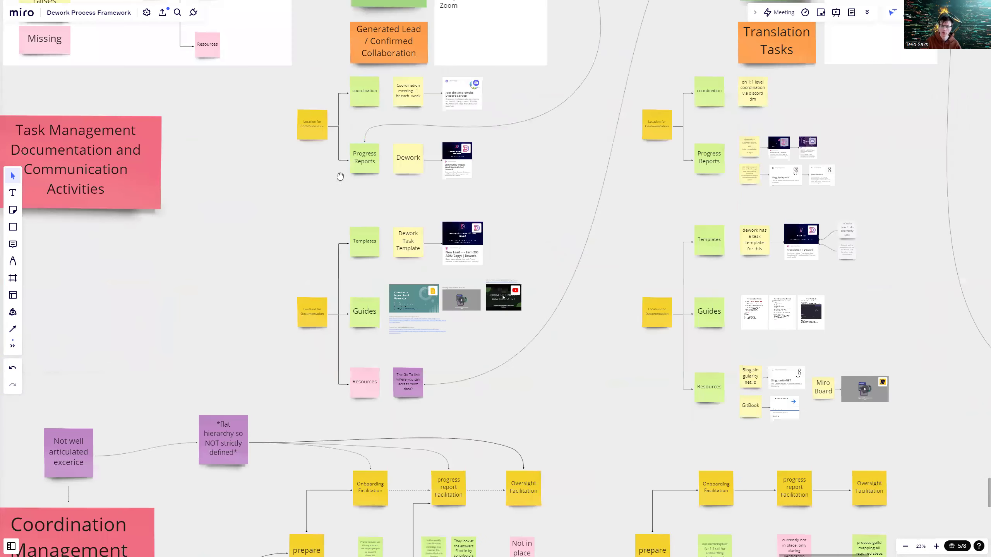
pyautogui.moveTo(353, 523); pyautogui.dragTo(365, 245)
# - Zoom out to about 57% so the Assess feedback row sits under the Facilitation columns
pyautogui.scroll(3, 366, 245)
pyautogui.scroll(-3, 367, 223)
pyautogui.scroll(2, 359, 239)
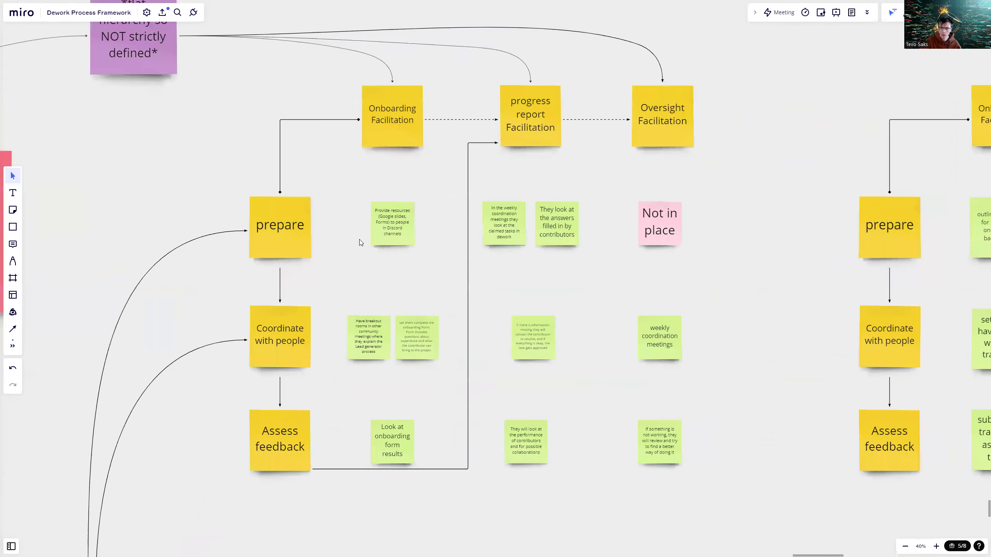
pyautogui.scroll(3, 353, 282)
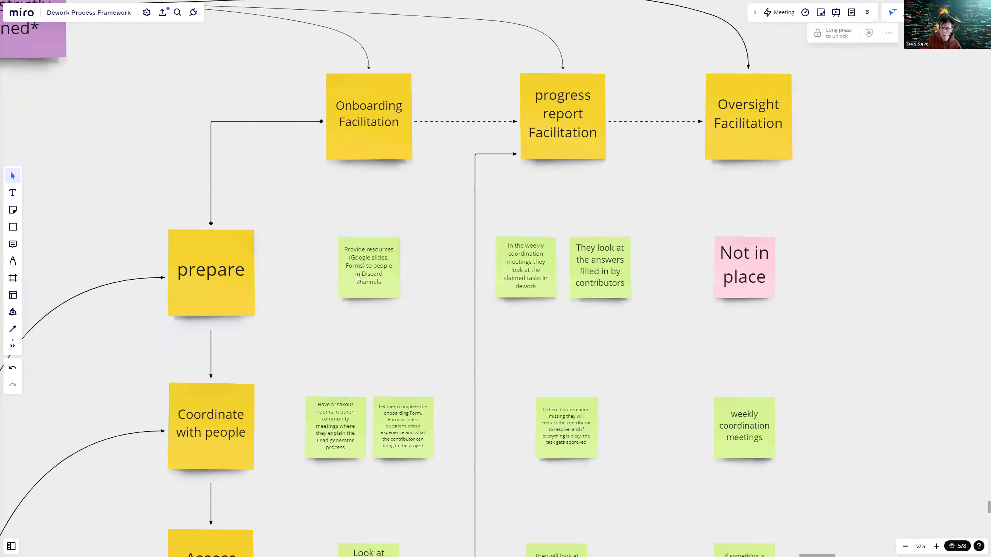
pyautogui.scroll(2, 359, 267)
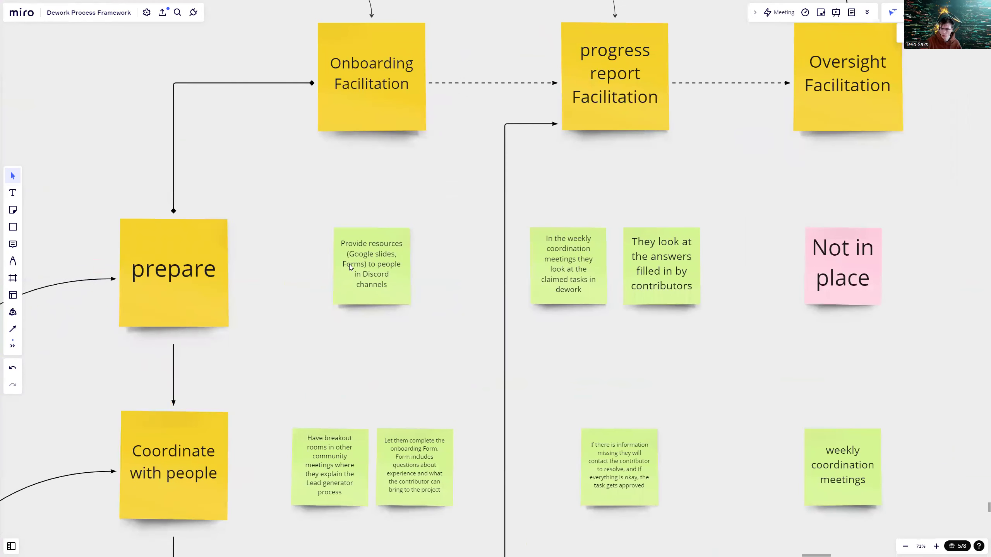
pyautogui.scroll(-1, 346, 274)
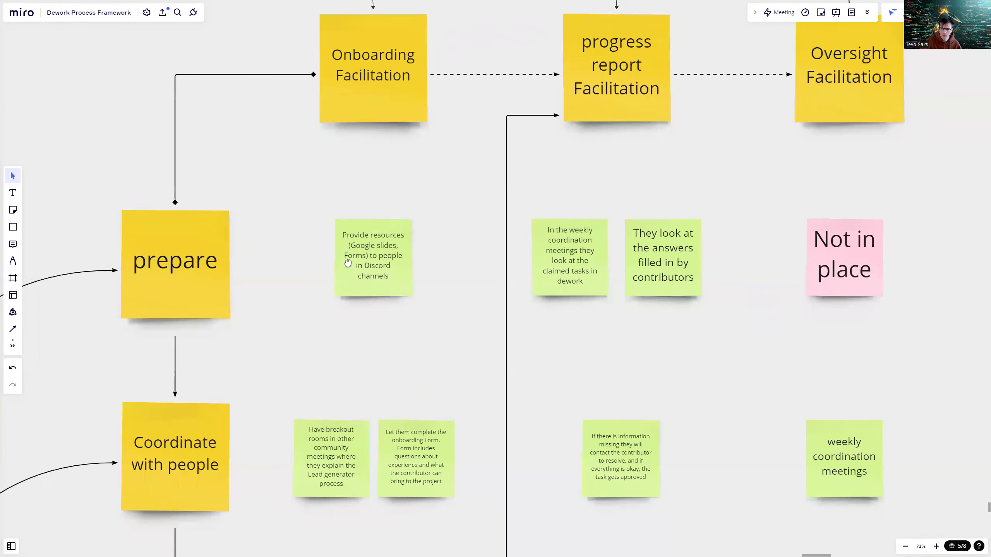
pyautogui.scroll(-4, 366, 289)
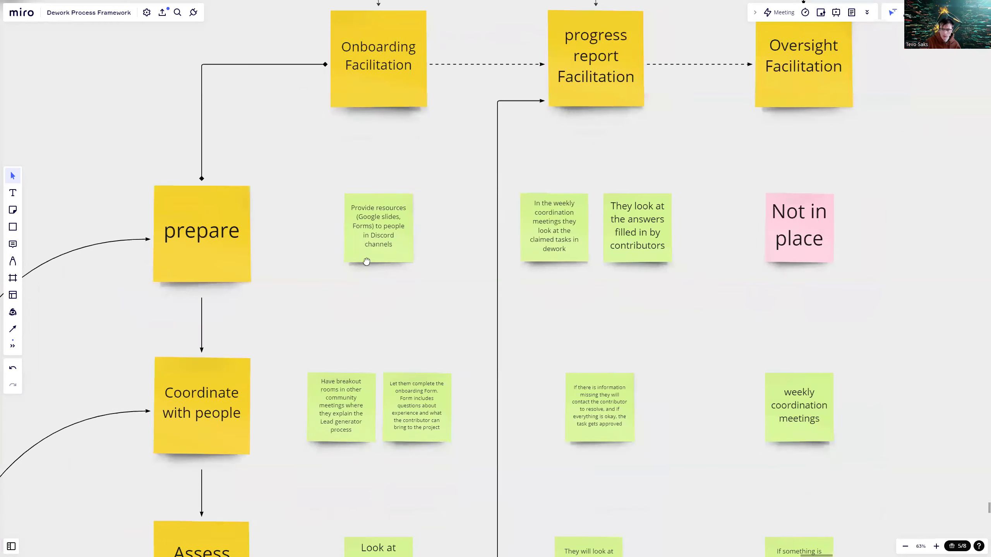
pyautogui.scroll(-2, 325, 279)
pyautogui.scroll(-3, 383, 259)
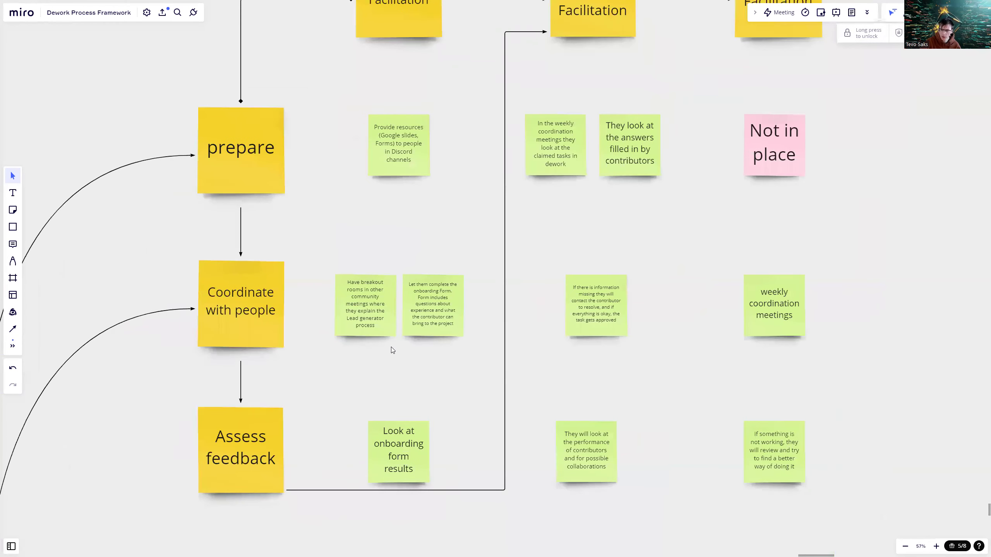
pyautogui.scroll(-1, 391, 347)
pyautogui.scroll(2, 407, 318)
pyautogui.hscroll(1, 393, 337)
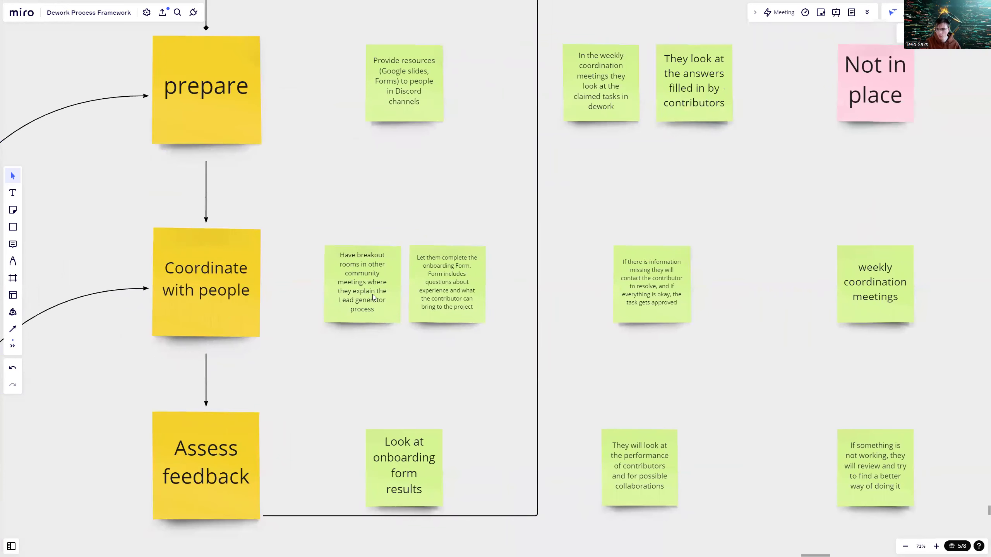
pyautogui.scroll(-2, 376, 294)
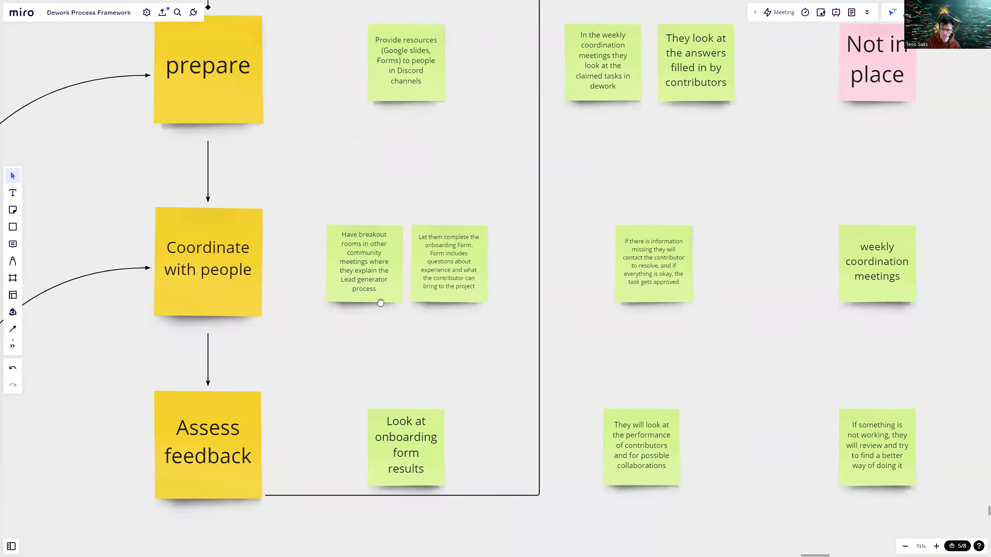
pyautogui.scroll(-4, 380, 305)
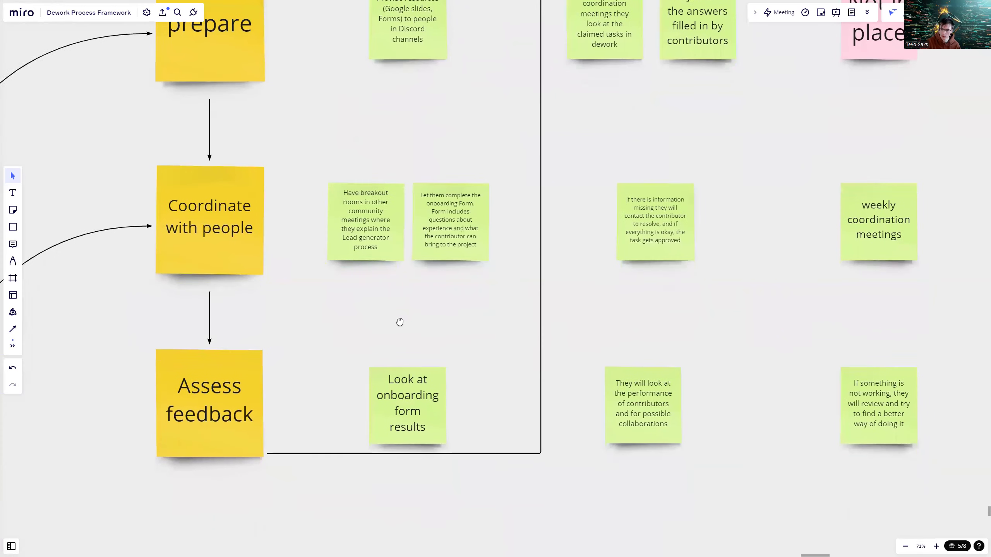
pyautogui.scroll(-3, 409, 296)
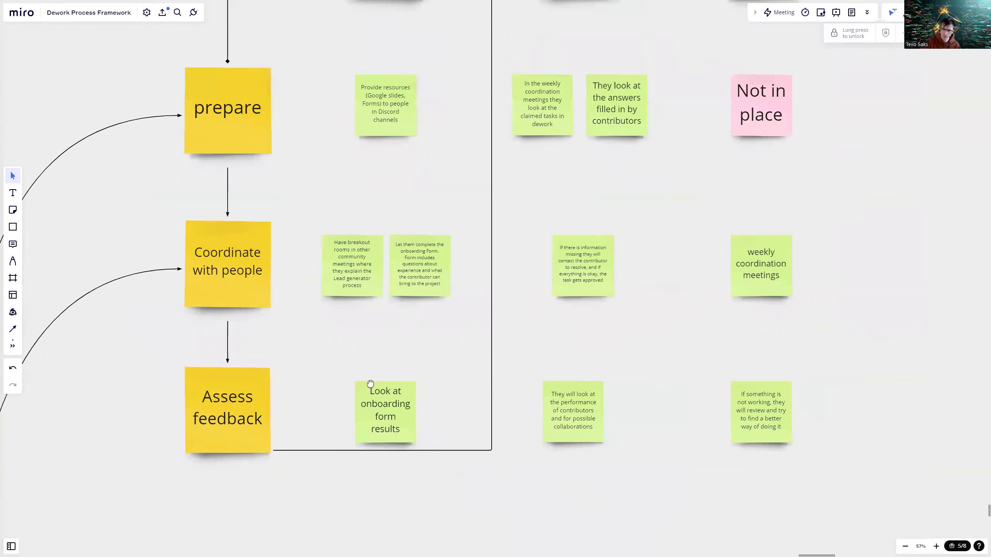
pyautogui.scroll(3, 370, 384)
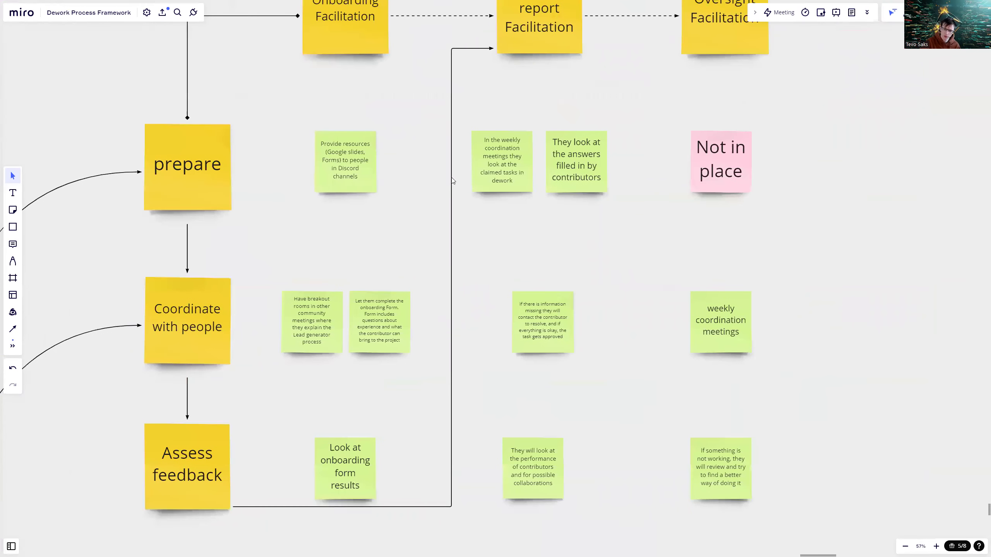
# - Shift the board to read the progress report notes down to the Assess feedback row
pyautogui.scroll(3, 485, 214)
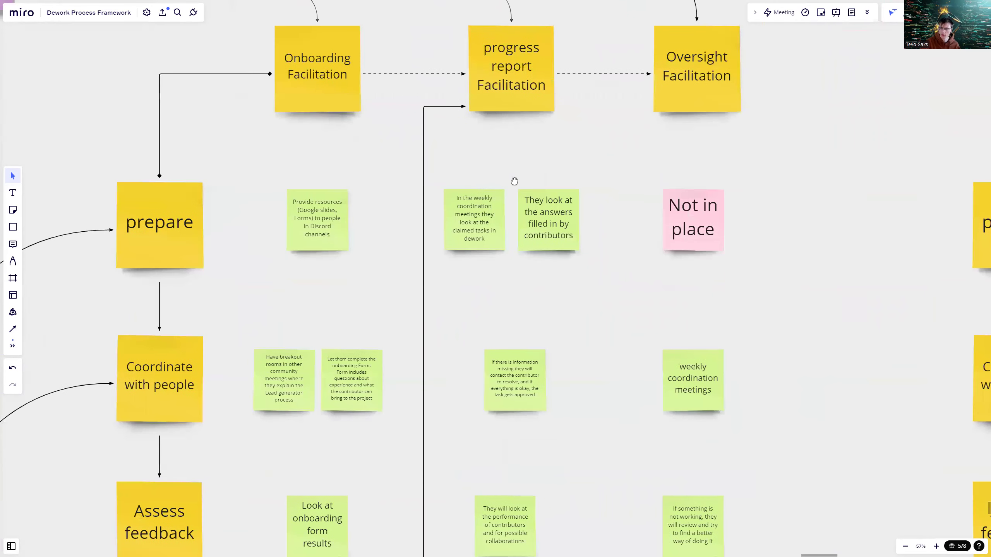
pyautogui.moveTo(514, 182); pyautogui.dragTo(515, 159)
pyautogui.scroll(-2, 490, 206)
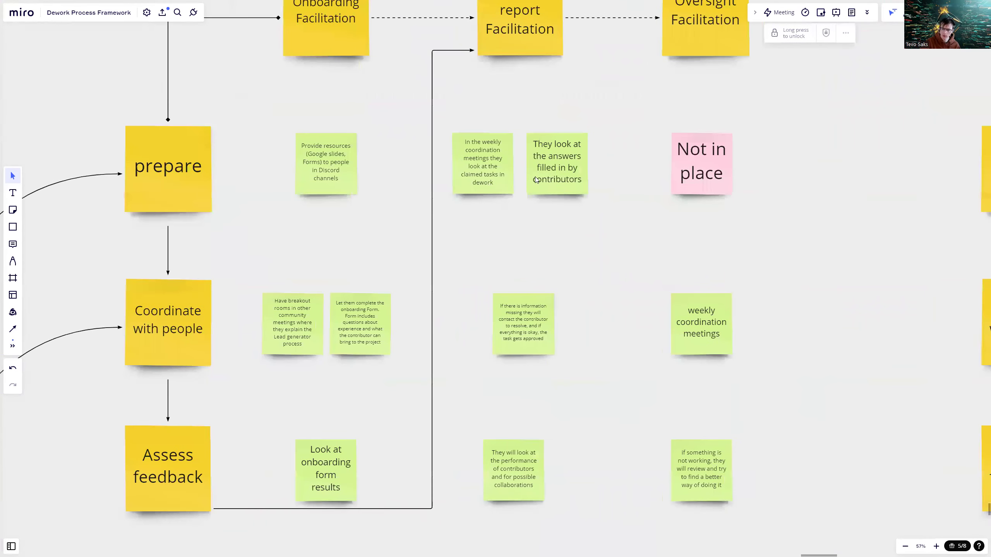
pyautogui.scroll(2, 566, 175)
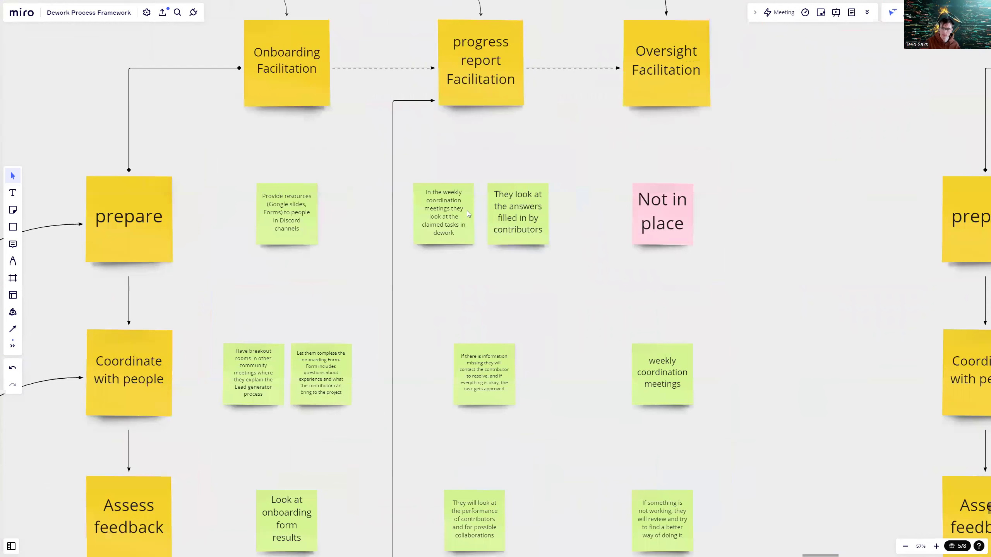
pyautogui.scroll(2, 446, 202)
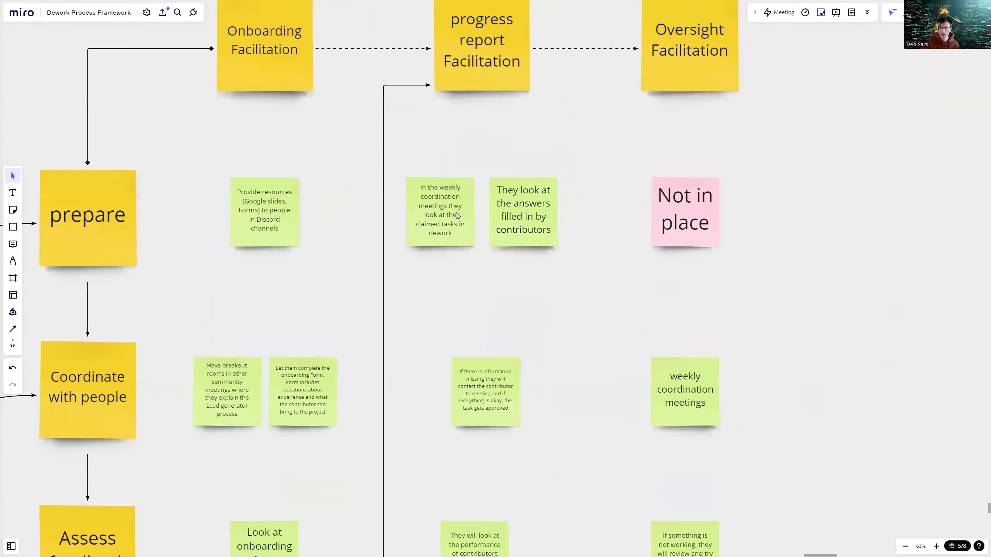
pyautogui.moveTo(447, 212)
pyautogui.mouseDown()
pyautogui.moveTo(443, 232)
pyautogui.moveTo(448, 226)
pyautogui.mouseUp()
pyautogui.scroll(-1, 461, 230)
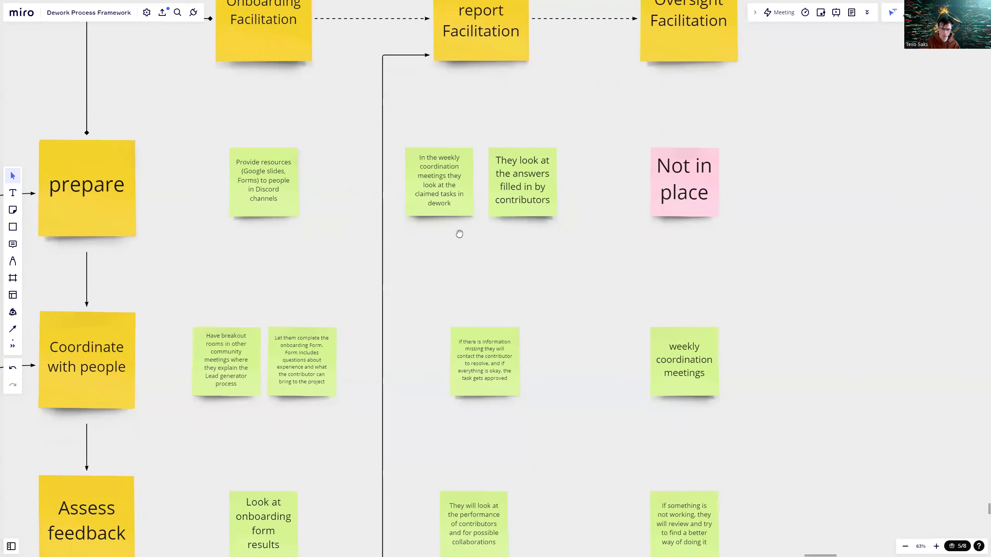
pyautogui.scroll(-3, 460, 237)
pyautogui.scroll(-3, 482, 332)
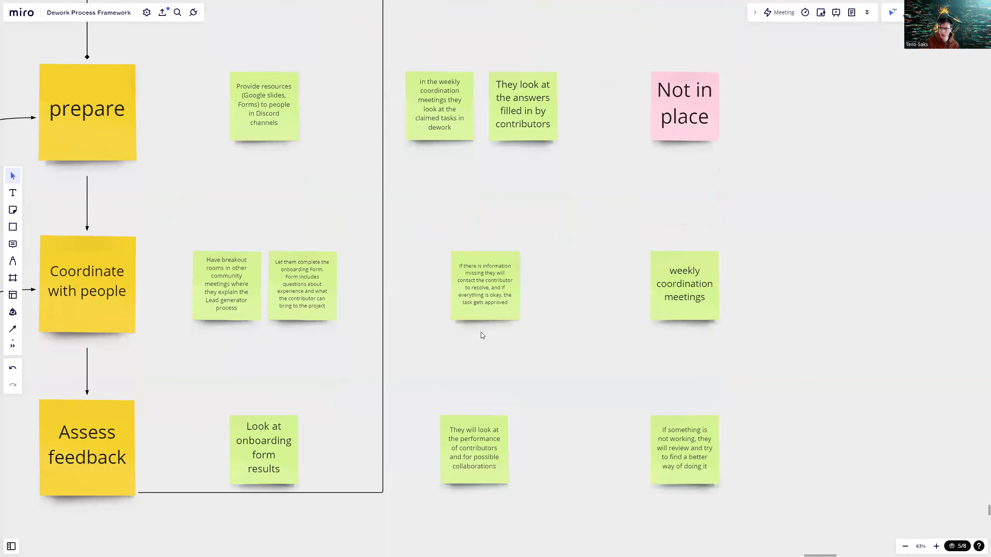
pyautogui.scroll(-1, 474, 324)
pyautogui.moveTo(471, 317); pyautogui.dragTo(470, 306)
# - Zoom out to 50%, keeping Facilitation titles visible and the neighbouring process tree on the right
pyautogui.scroll(-2, 442, 321)
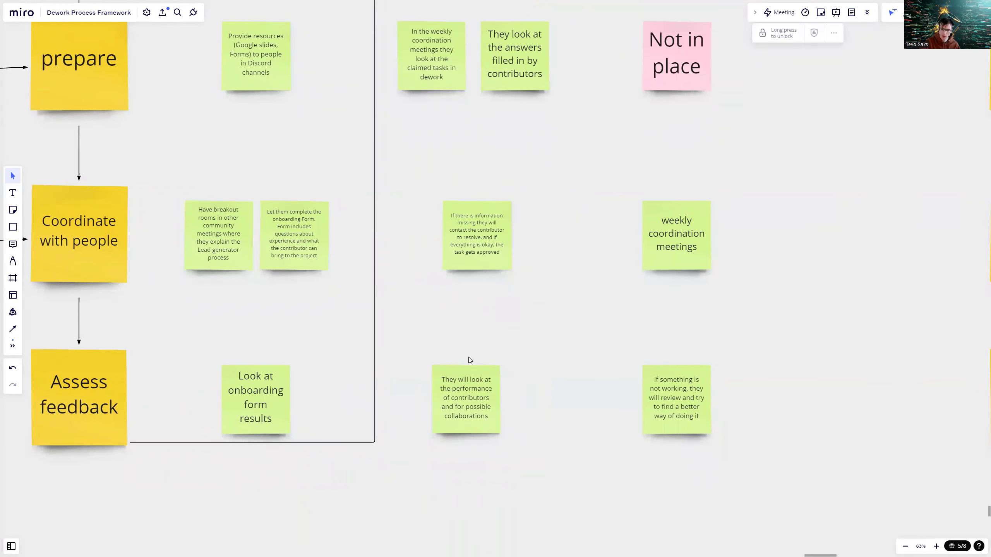
pyautogui.hscroll(1, 488, 326)
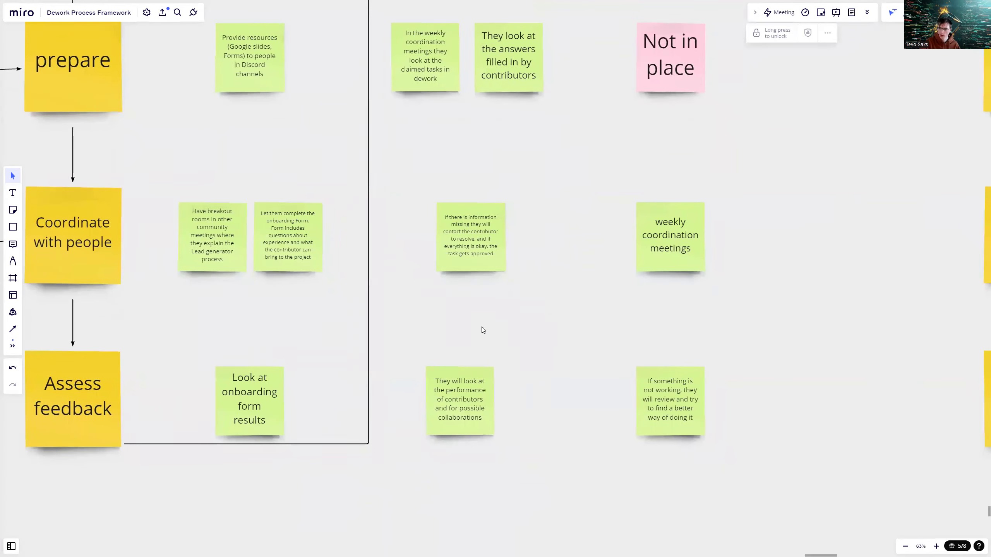
pyautogui.scroll(-1, 481, 343)
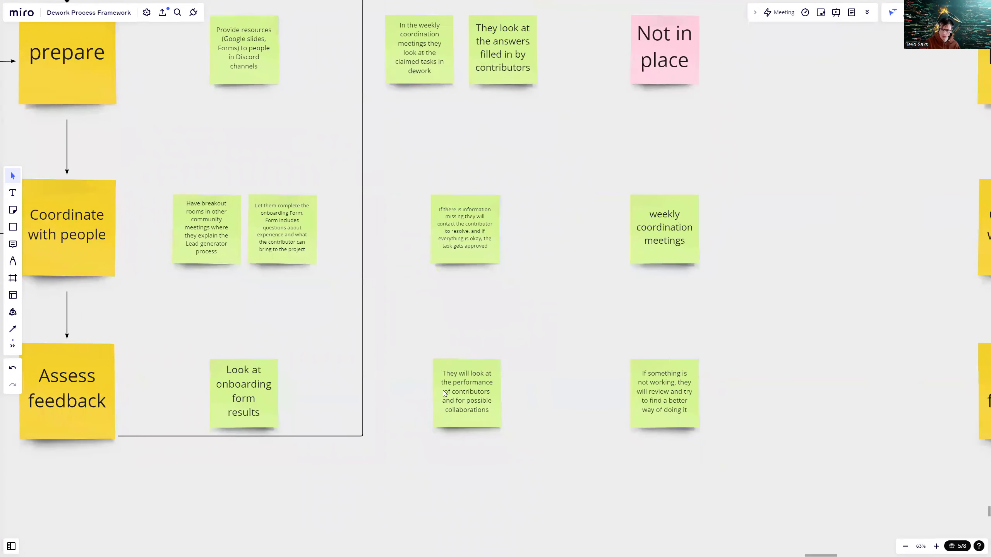
pyautogui.hscroll(1, 436, 373)
pyautogui.scroll(4, 431, 372)
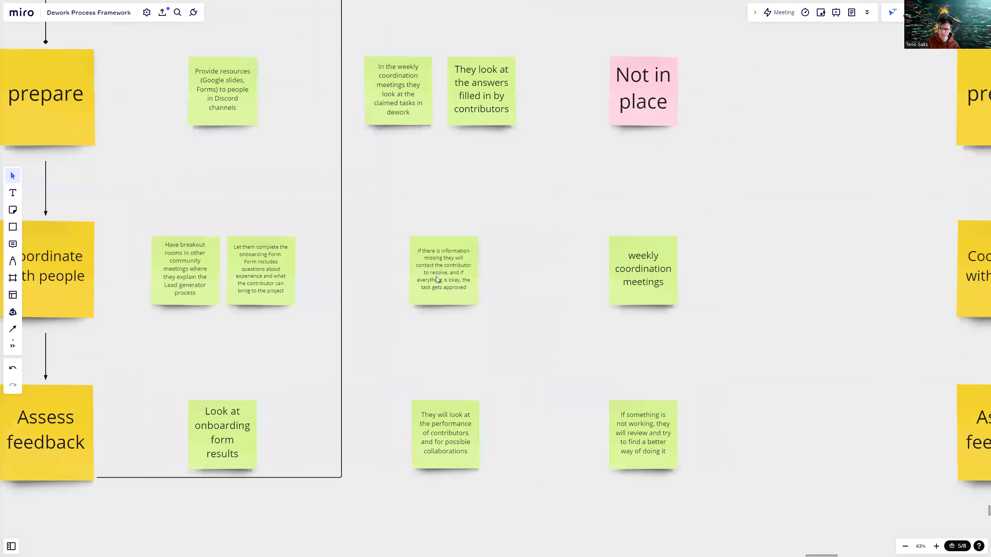
pyautogui.scroll(1, 429, 254)
pyautogui.hscroll(-1, 429, 254)
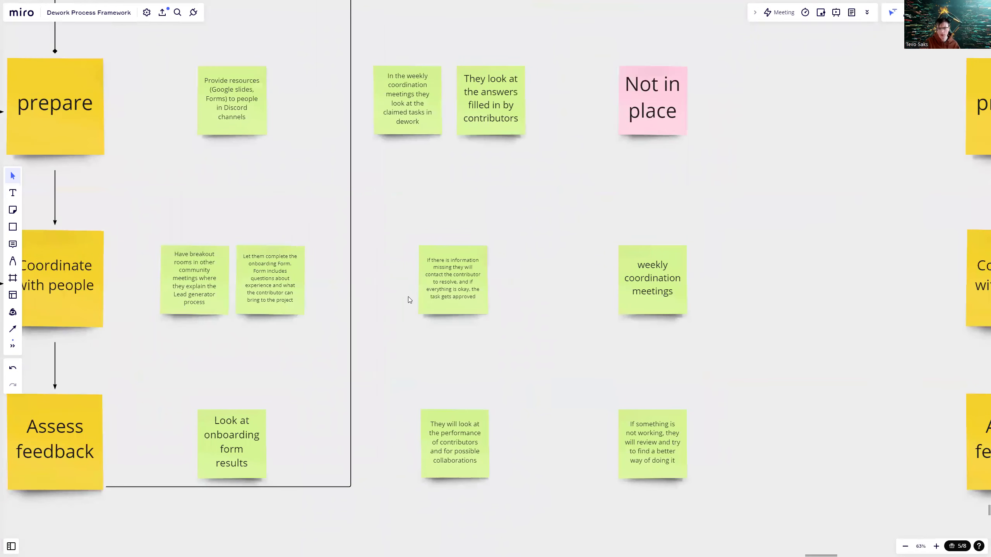
pyautogui.hscroll(-1, 409, 299)
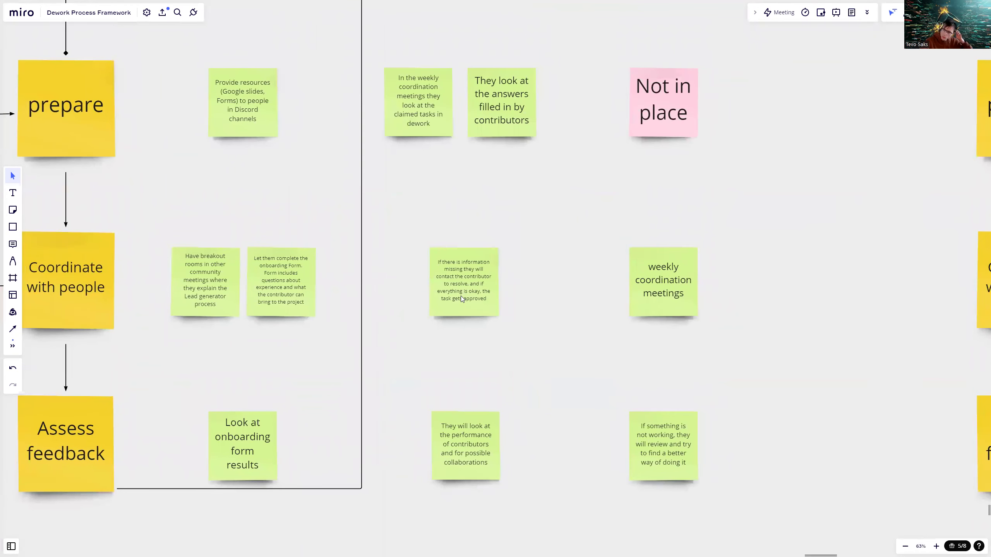
pyautogui.scroll(-1, 436, 339)
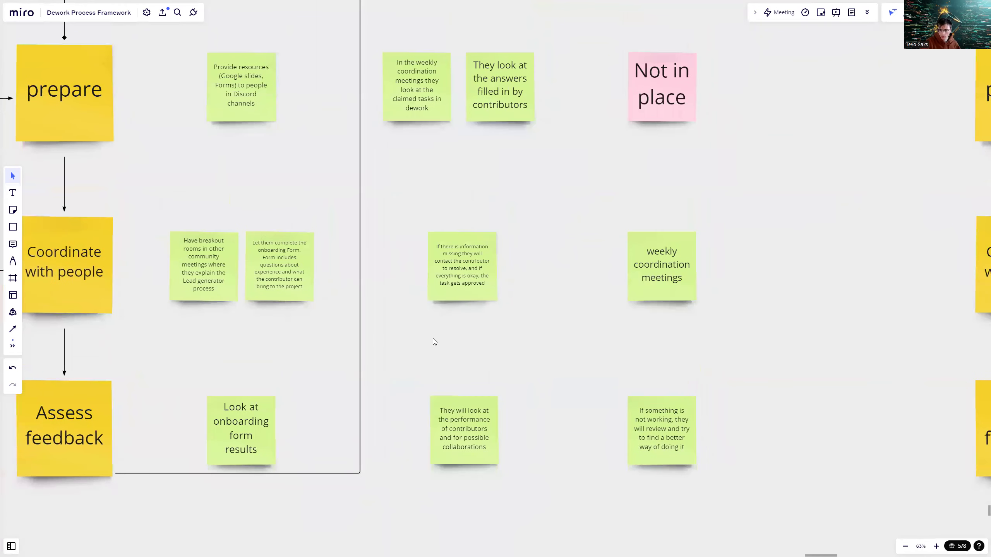
pyautogui.scroll(-1, 412, 352)
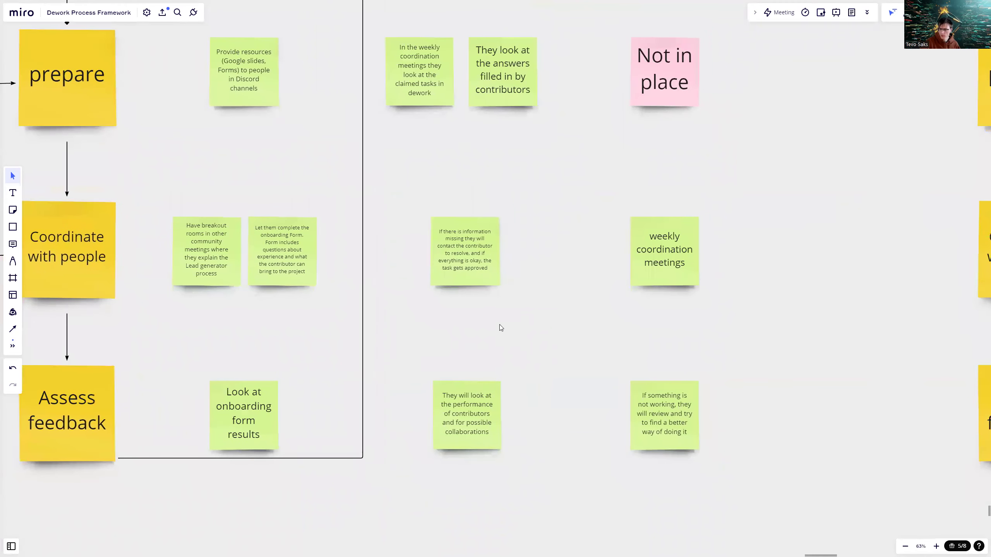
pyautogui.moveTo(500, 327); pyautogui.dragTo(479, 353)
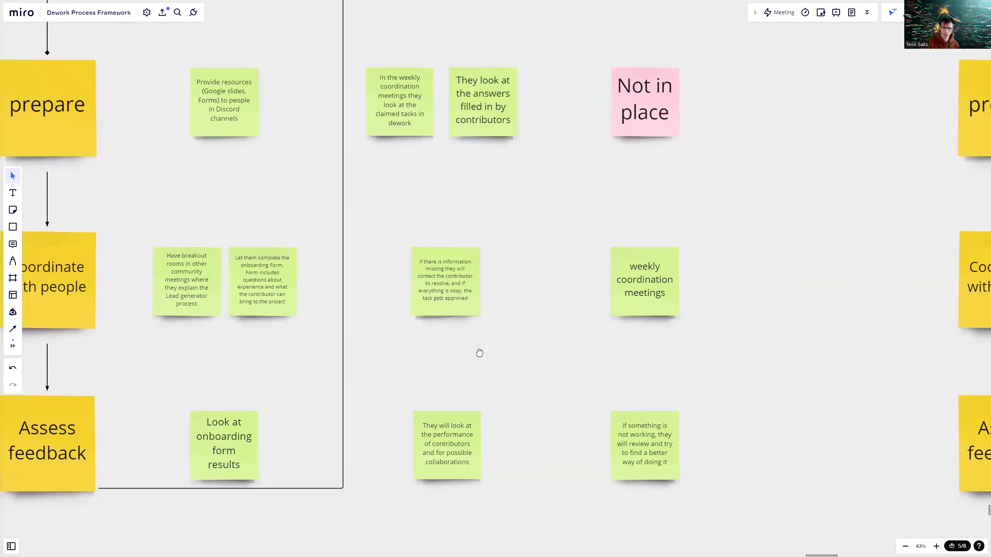
pyautogui.scroll(-1, 457, 318)
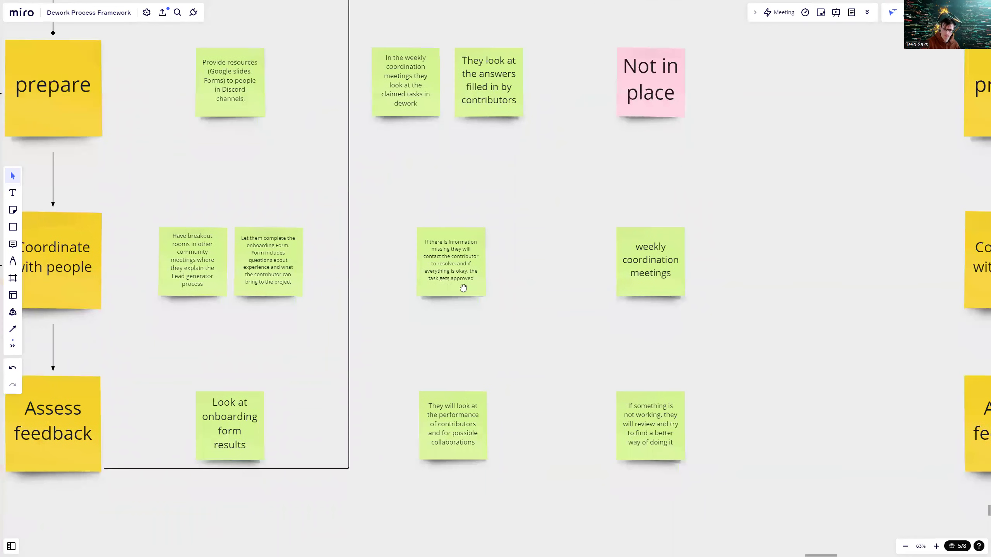
pyautogui.moveTo(463, 288); pyautogui.dragTo(449, 361)
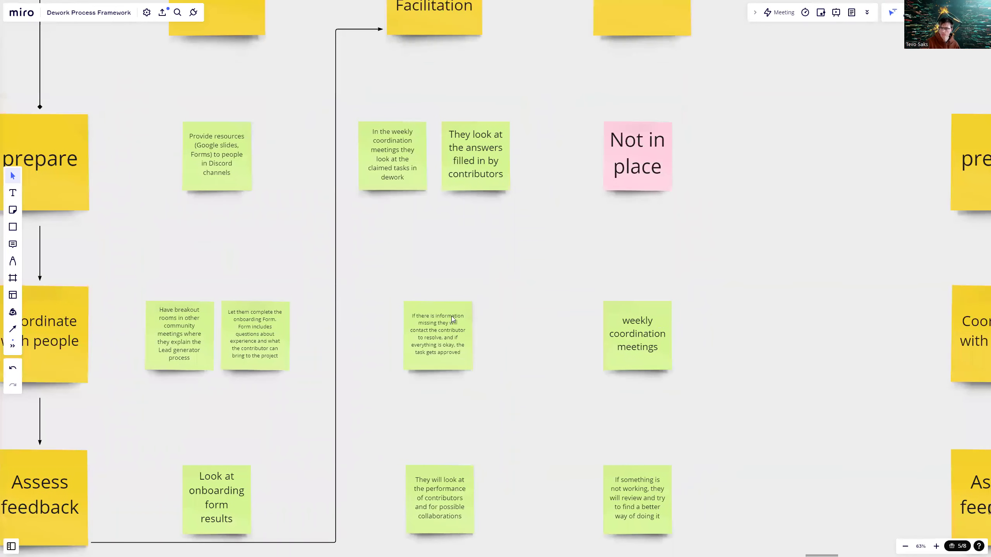
pyautogui.scroll(-1, 451, 316)
pyautogui.moveTo(451, 316); pyautogui.dragTo(448, 343)
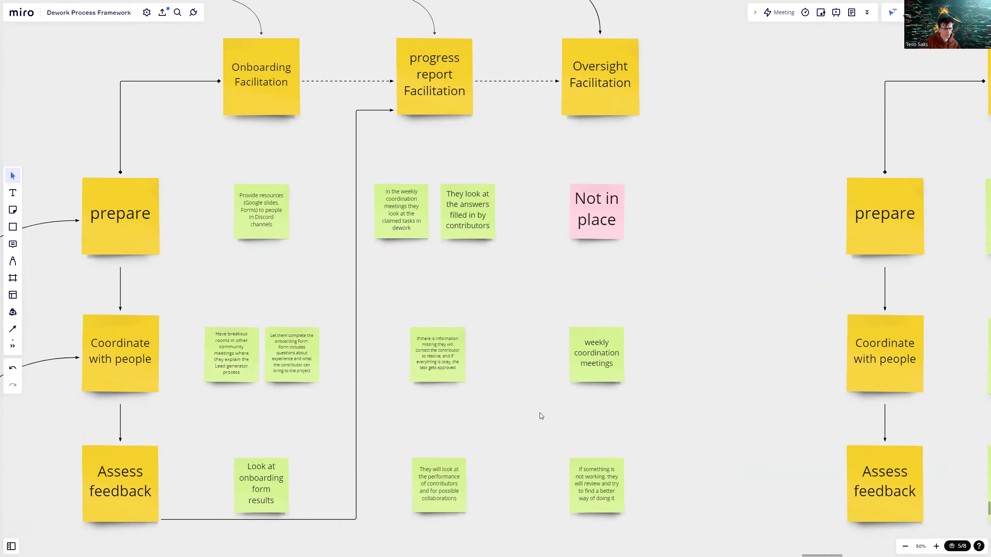
# - Zoom out from 50% and pan right to bring all the facilitation trees into view
pyautogui.scroll(-6, 535, 405)
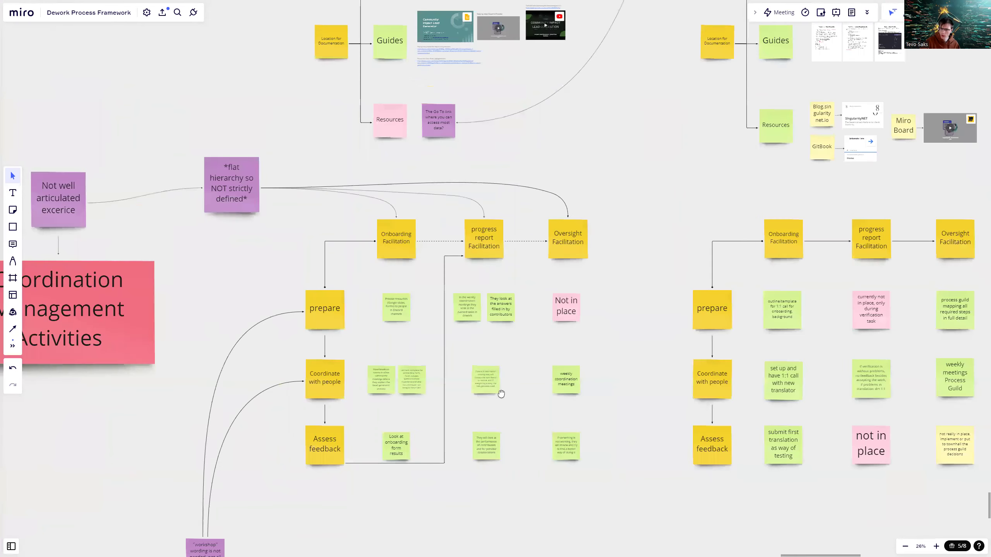
pyautogui.scroll(-3, 495, 396)
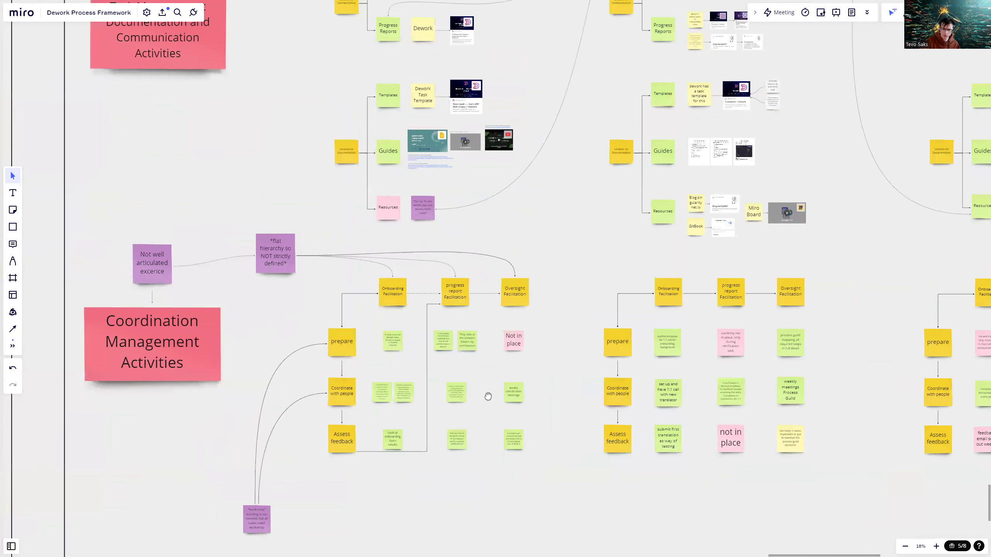
pyautogui.moveTo(488, 396); pyautogui.dragTo(306, 379)
pyautogui.scroll(-2, 306, 379)
pyautogui.moveTo(654, 406); pyautogui.dragTo(545, 397)
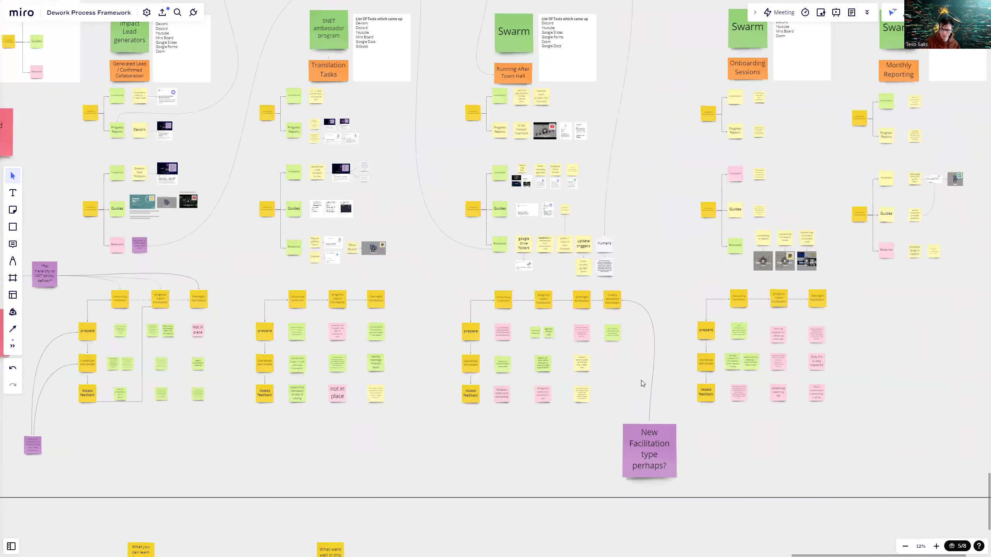
# - Pan down to the teal question stickies and zoom out to about 9%
pyautogui.moveTo(624, 241); pyautogui.dragTo(606, 223)
pyautogui.moveTo(600, 261); pyautogui.dragTo(516, 270)
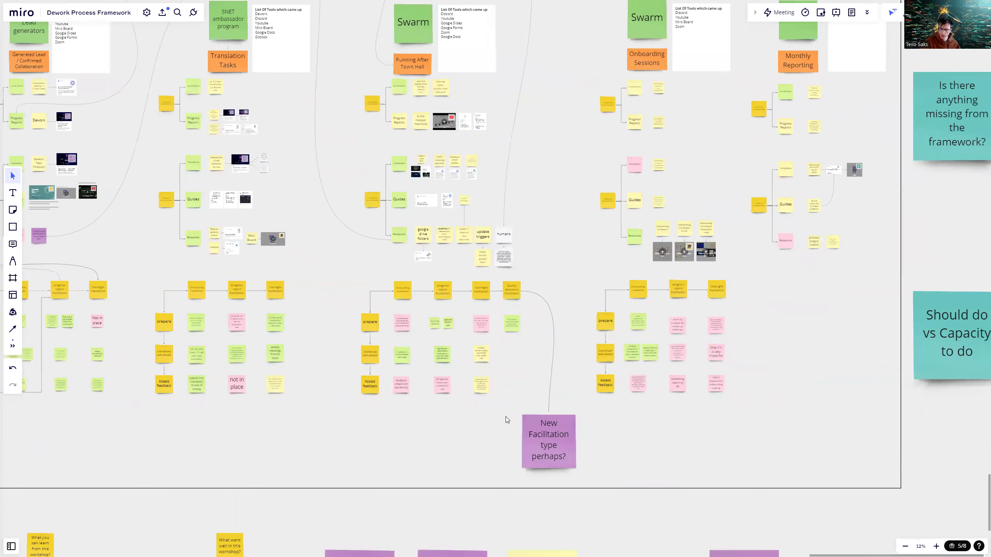
pyautogui.scroll(-1, 507, 404)
pyautogui.scroll(-3, 464, 374)
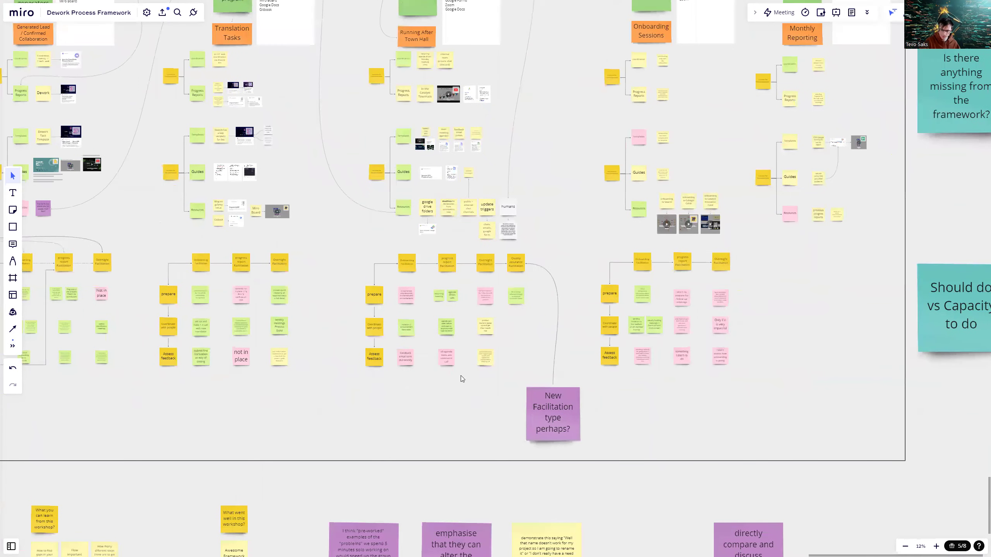
# - Zoom into the Quality assurance Facilitation tree and look down its lower rows
pyautogui.scroll(3, 499, 402)
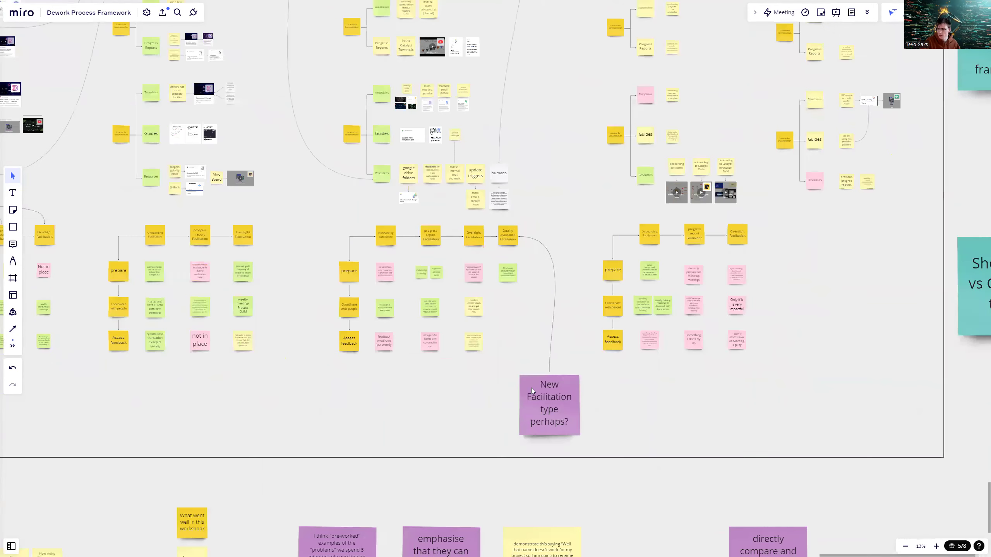
pyautogui.scroll(4, 505, 233)
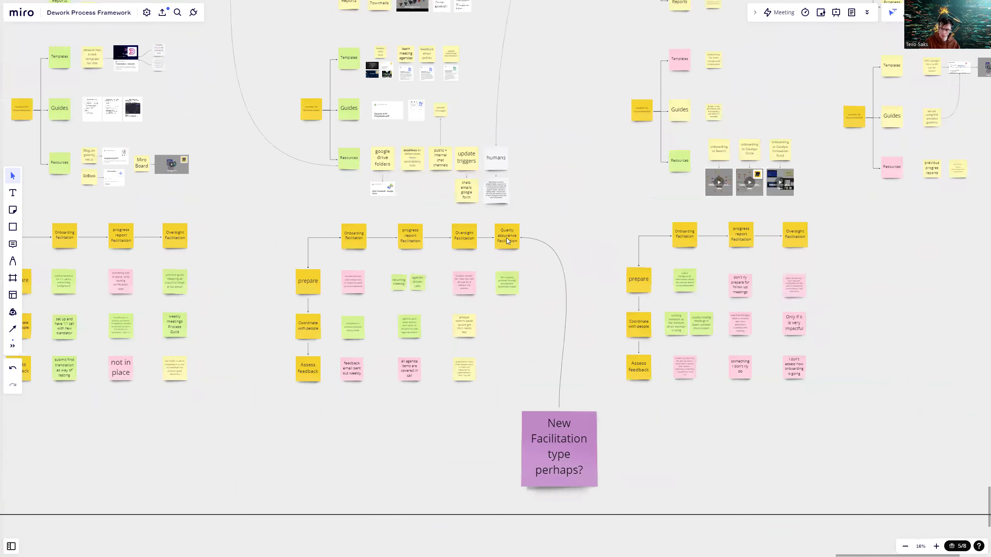
pyautogui.scroll(-5, 490, 284)
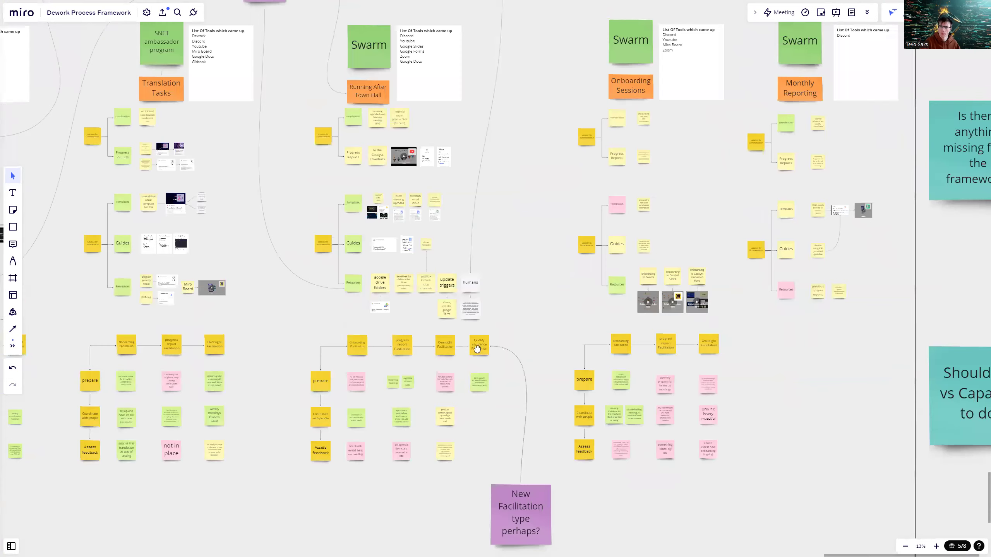
pyautogui.scroll(3, 479, 350)
pyautogui.scroll(5, 484, 326)
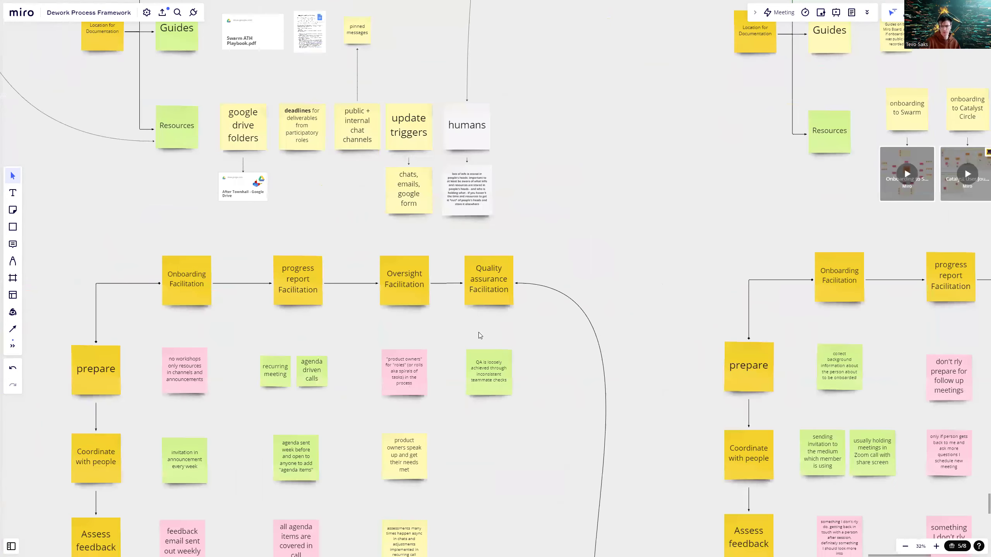
pyautogui.moveTo(477, 332); pyautogui.dragTo(477, 231)
# - Zoom out to about 8% to show the framework frame with the Live, Feedback and Offline notes
pyautogui.scroll(-3, 473, 243)
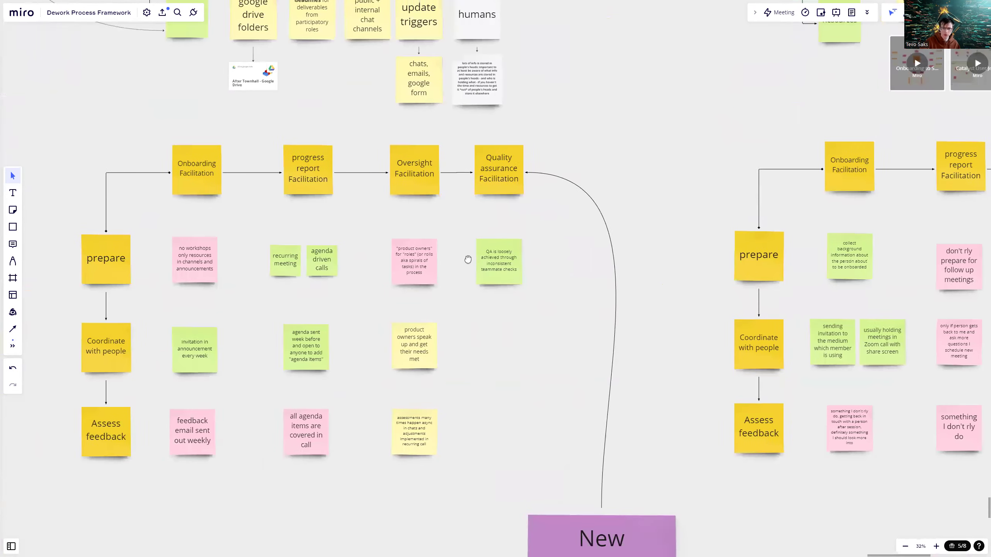
pyautogui.moveTo(489, 248); pyautogui.dragTo(479, 257)
pyautogui.scroll(-4, 487, 250)
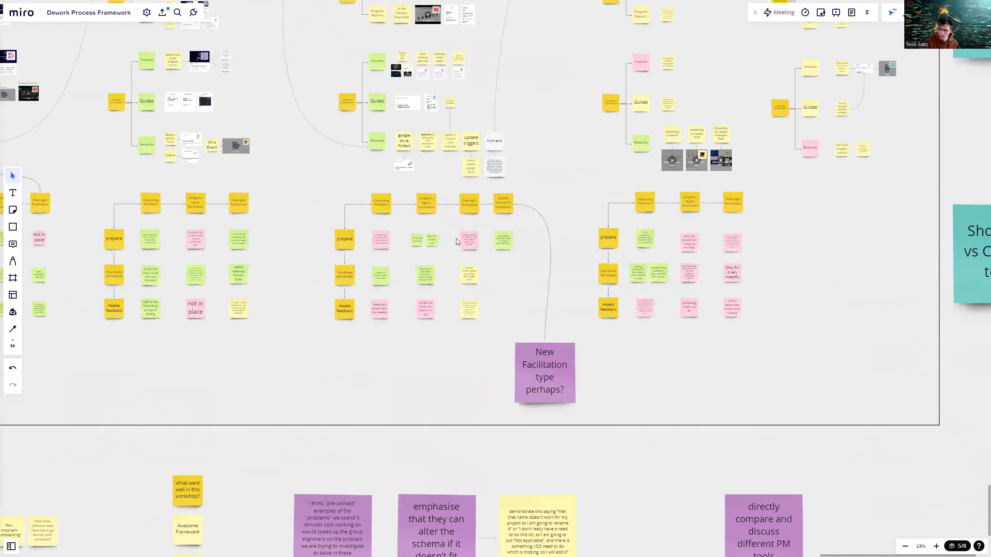
pyautogui.moveTo(330, 256); pyautogui.dragTo(404, 287)
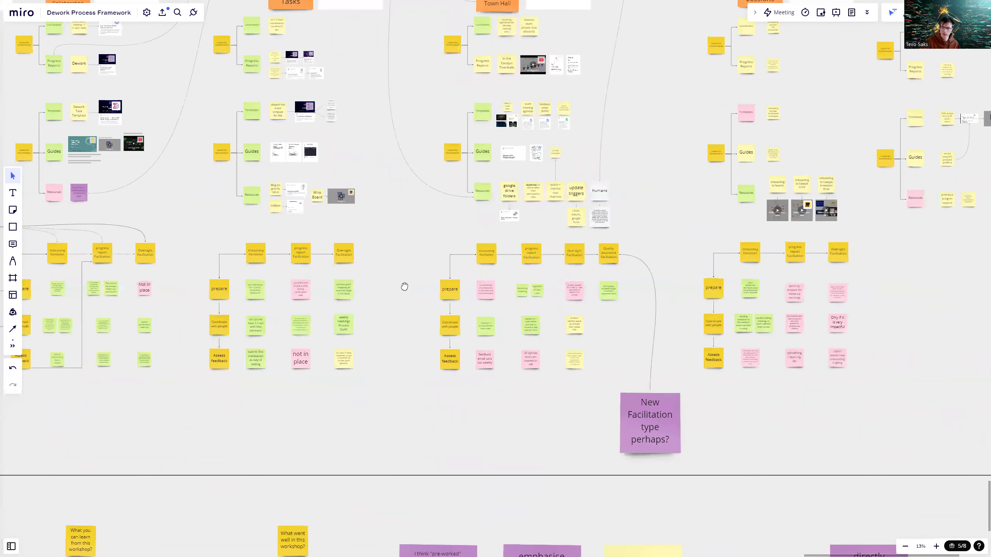
pyautogui.scroll(-2, 404, 286)
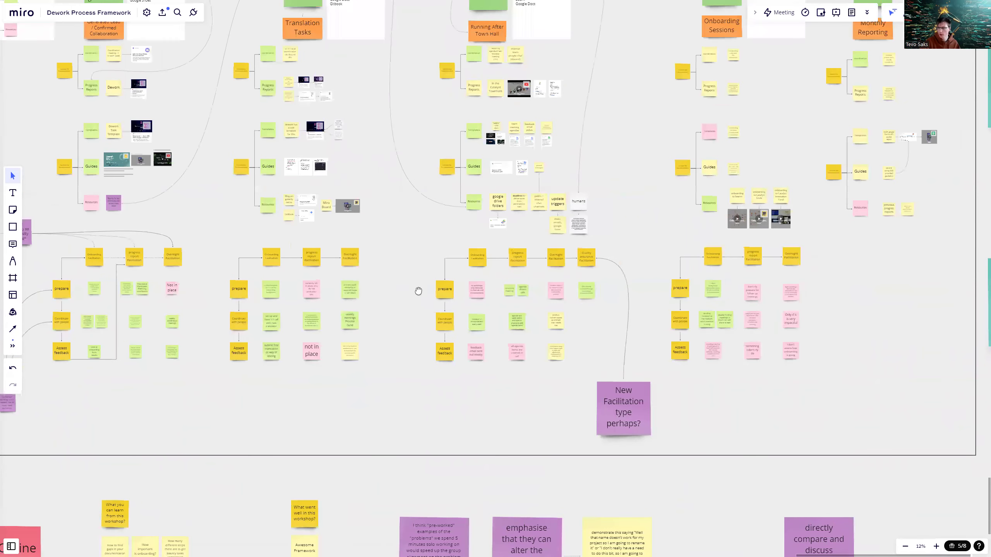
pyautogui.scroll(-1, 418, 290)
pyautogui.moveTo(426, 386)
pyautogui.mouseDown()
pyautogui.moveTo(436, 359)
pyautogui.moveTo(430, 387)
pyautogui.mouseUp()
pyautogui.scroll(-2, 438, 359)
pyautogui.scroll(2, 442, 379)
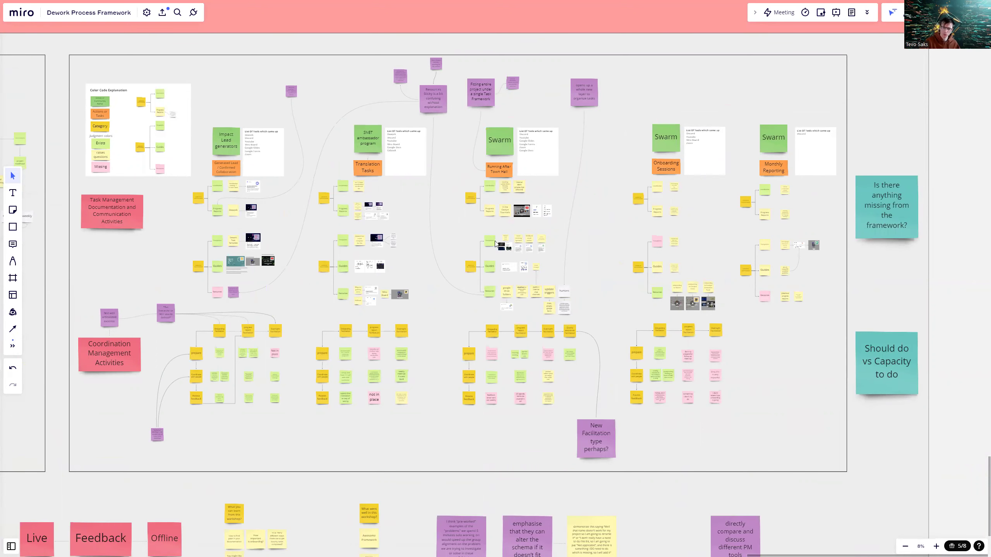
# - Marquee-select and deselect the green notes under the Coordination tree
pyautogui.moveTo(228, 422); pyautogui.dragTo(285, 351)
pyautogui.click(276, 418)
pyautogui.moveTo(281, 429); pyautogui.dragTo(210, 344)
pyautogui.click(263, 425)
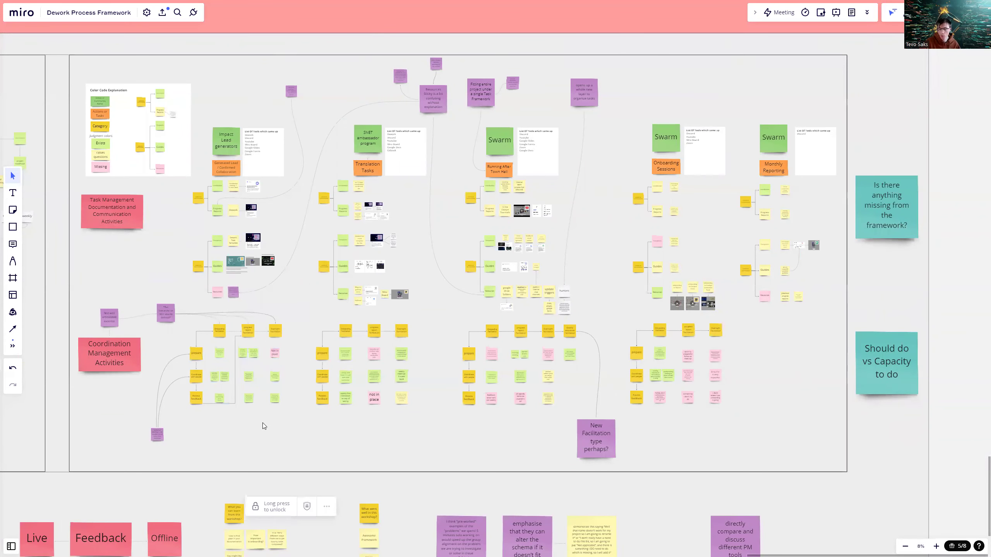
pyautogui.scroll(-2, 263, 426)
pyautogui.hscroll(-1, 263, 426)
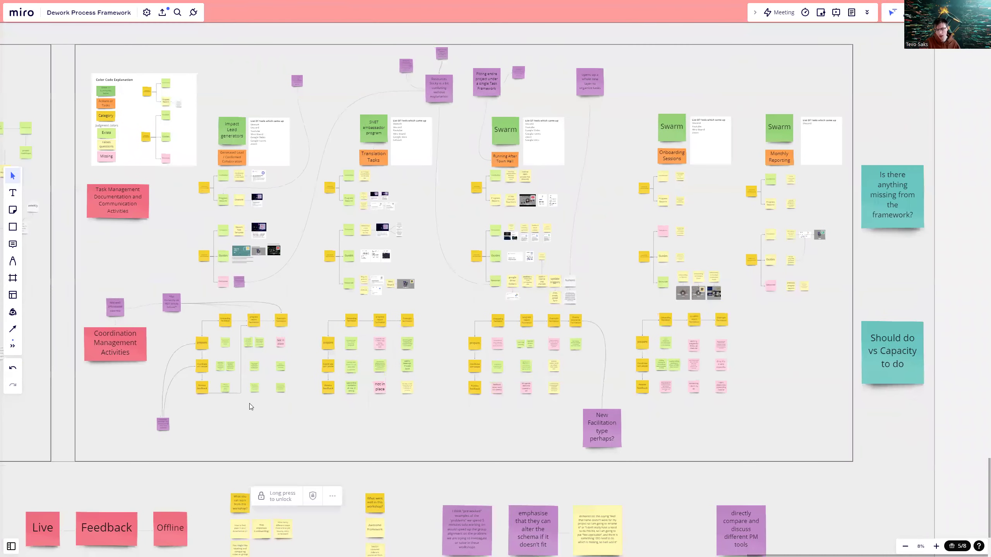
pyautogui.moveTo(279, 417); pyautogui.dragTo(218, 337)
pyautogui.click(317, 411)
# - Select the nine notes of the second facilitation tree, then clear the selection
pyautogui.moveTo(316, 411); pyautogui.dragTo(297, 432)
pyautogui.moveTo(397, 435); pyautogui.dragTo(315, 377)
pyautogui.click(339, 445)
pyautogui.moveTo(340, 445); pyautogui.dragTo(341, 433)
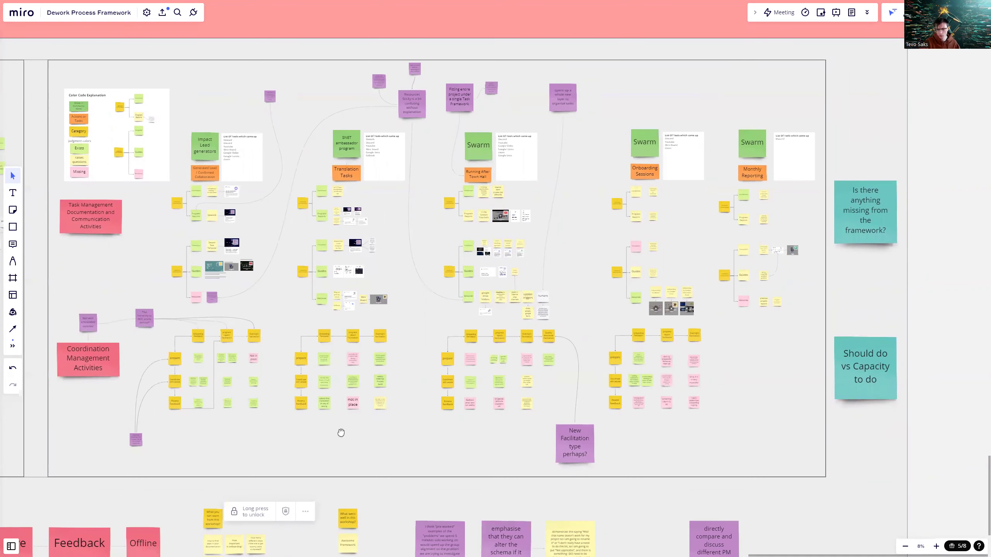
# - Select the locked framework frame and zoom out to about 6% to fit the whole framework
pyautogui.scroll(2, 312, 402)
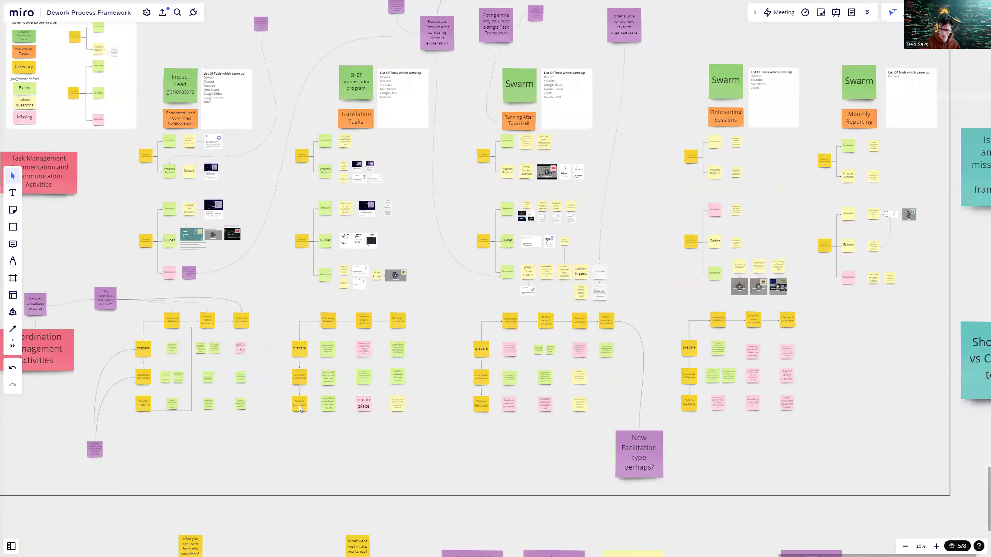
pyautogui.scroll(1, 367, 436)
pyautogui.scroll(-2, 354, 444)
pyautogui.click(354, 444)
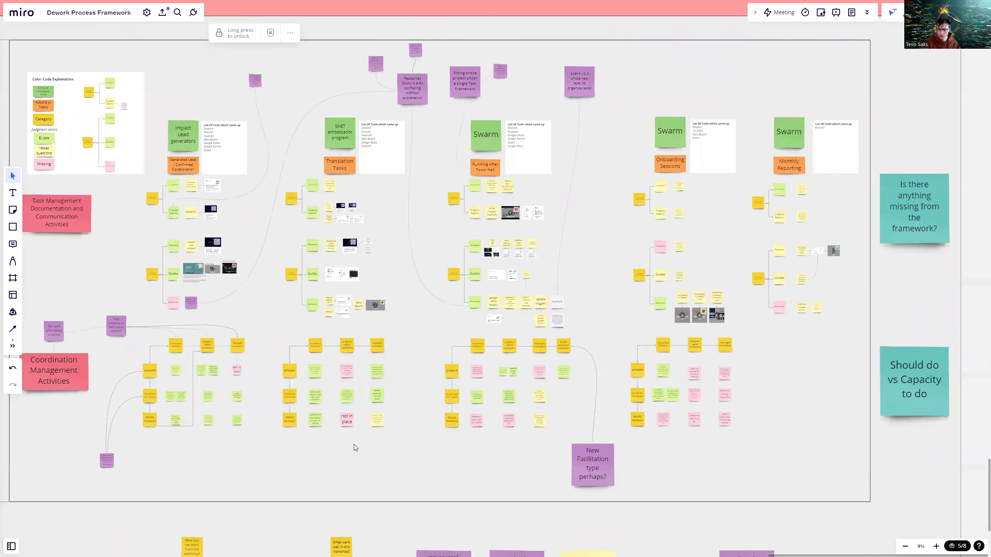
pyautogui.hscroll(-1, 366, 436)
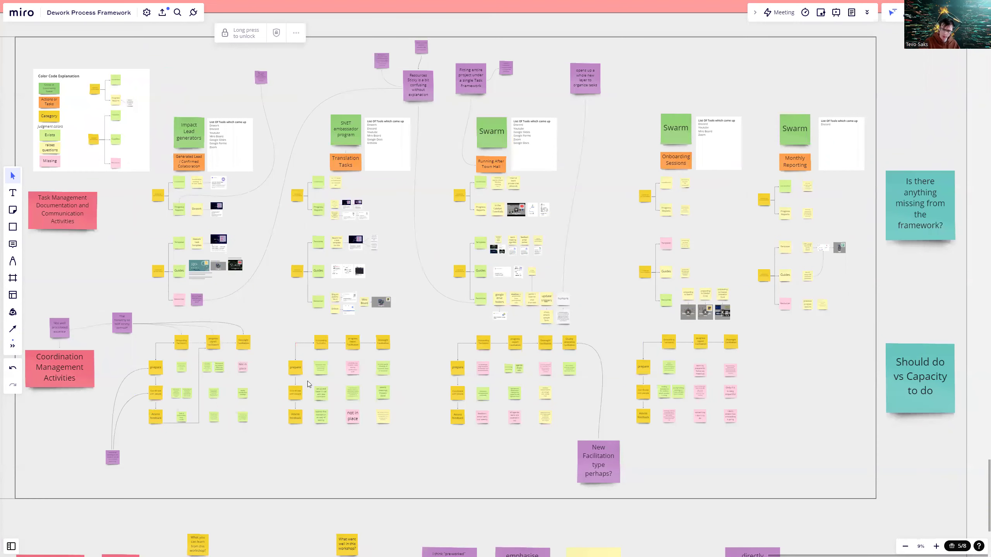
pyautogui.hscroll(-5, 307, 380)
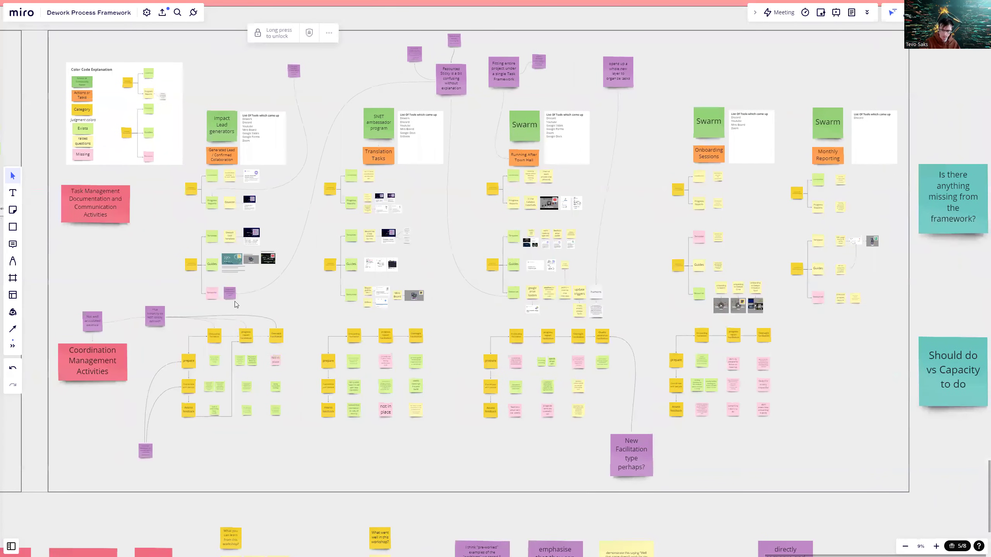
pyautogui.scroll(-3, 424, 421)
pyautogui.scroll(-1, 424, 424)
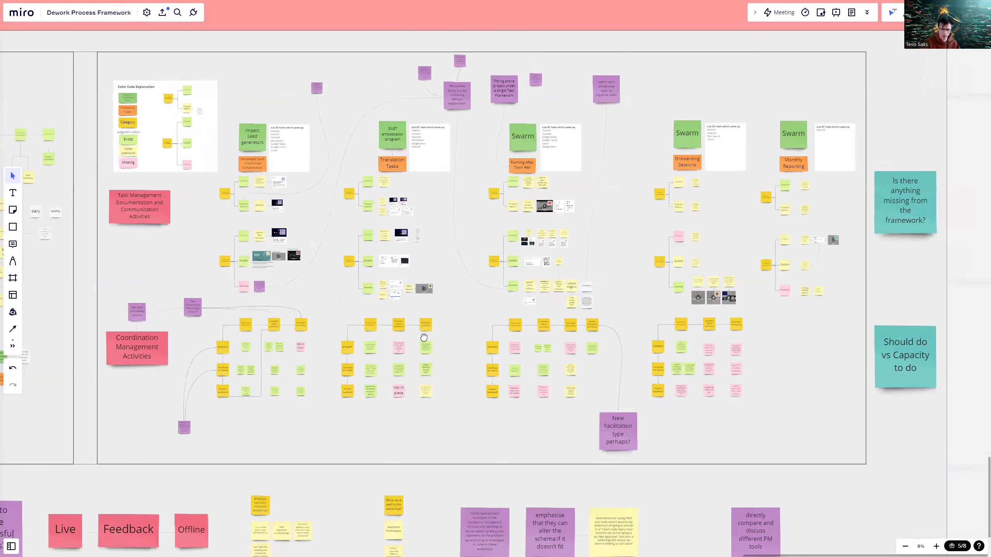
pyautogui.scroll(-4, 423, 339)
pyautogui.scroll(-3, 468, 316)
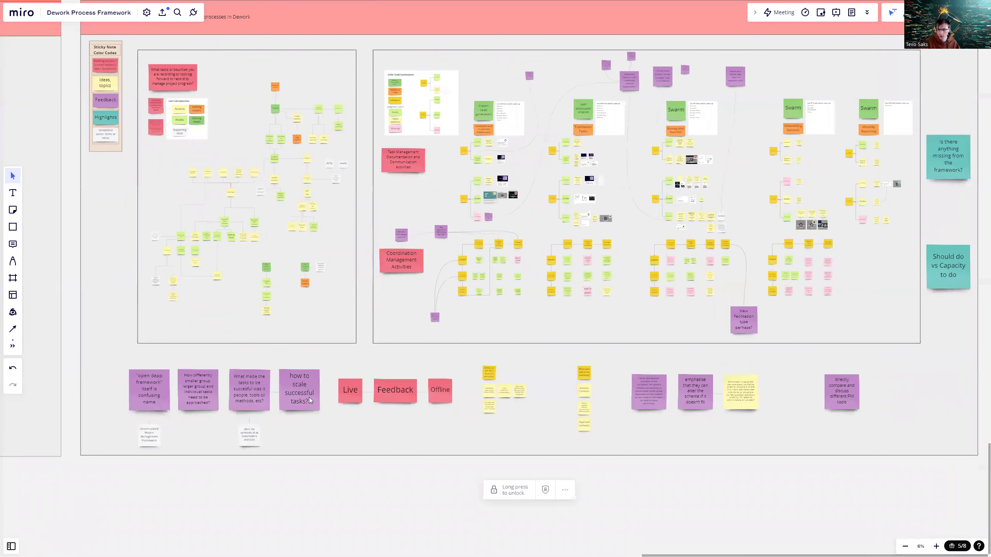
# - Marquee-select and clear the bottom-row purple question stickies, then zoom in on them
pyautogui.moveTo(344, 434); pyautogui.dragTo(150, 358)
pyautogui.moveTo(386, 470); pyautogui.dragTo(864, 388)
pyautogui.click(371, 496)
pyautogui.scroll(2, 171, 392)
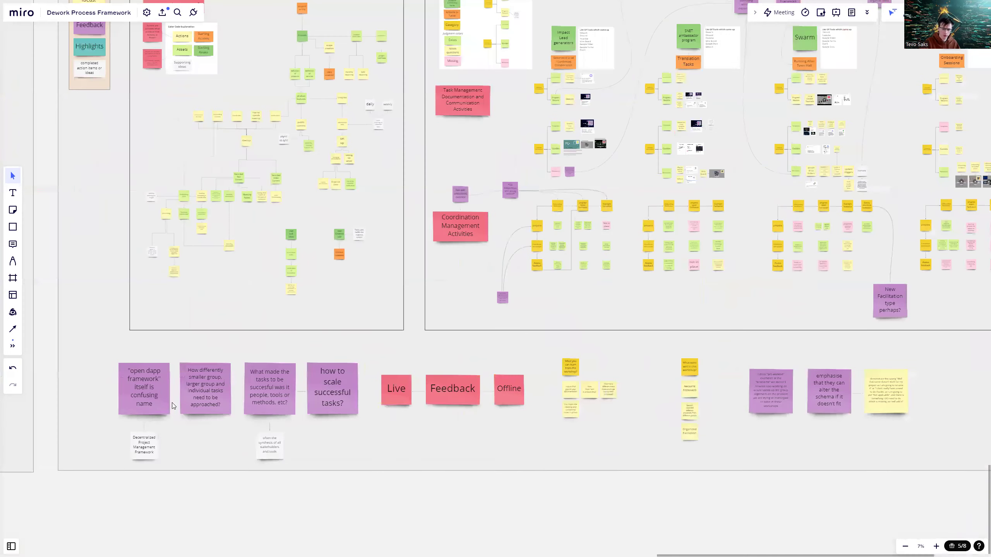
pyautogui.scroll(1, 215, 436)
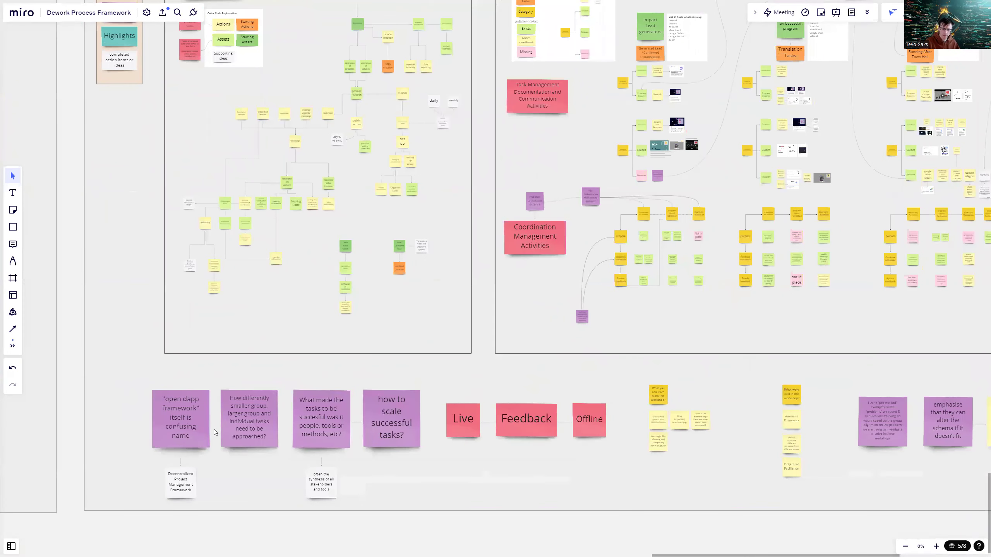
pyautogui.scroll(1, 213, 429)
pyautogui.scroll(1, 187, 392)
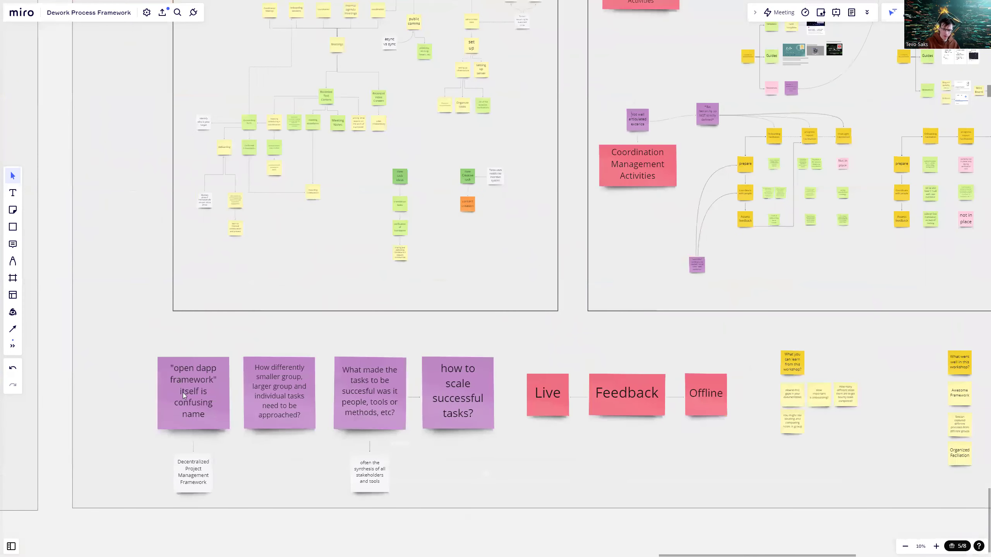
pyautogui.scroll(1, 183, 392)
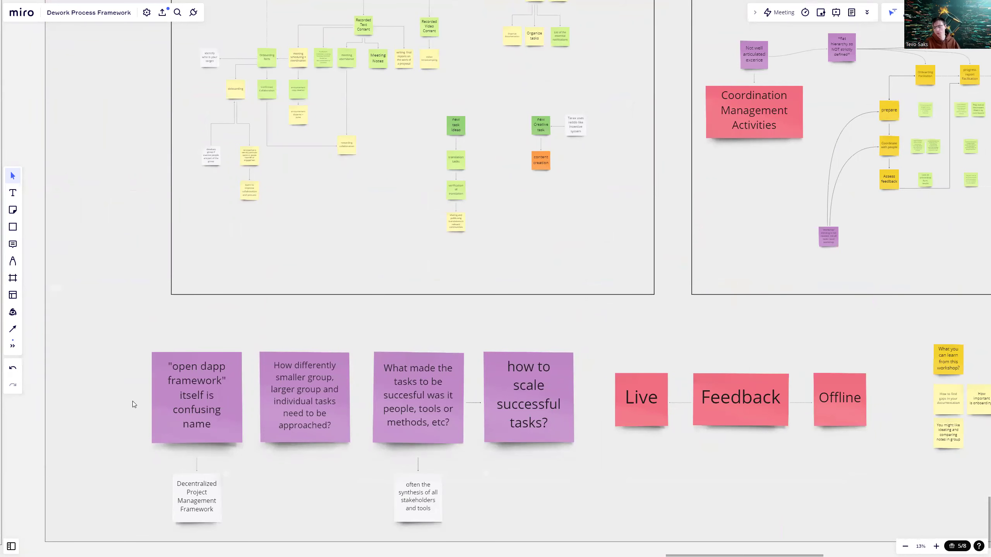
# - Read along the purple question sticky row at about 13–15% zoom
pyautogui.moveTo(137, 395); pyautogui.dragTo(136, 380)
pyautogui.moveTo(189, 407)
pyautogui.mouseDown()
pyautogui.moveTo(187, 393)
pyautogui.moveTo(182, 400)
pyautogui.mouseUp()
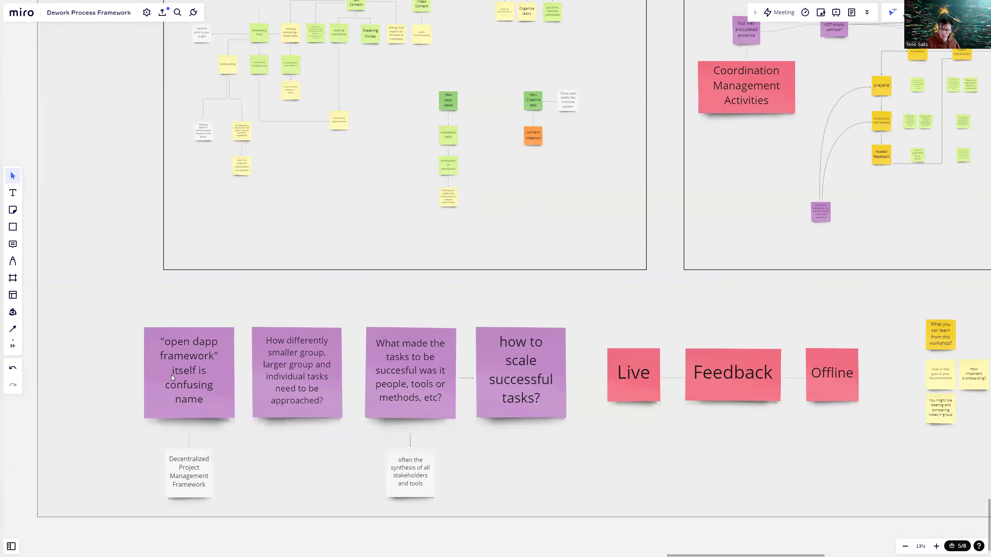
pyautogui.scroll(-1, 171, 377)
pyautogui.moveTo(210, 362); pyautogui.dragTo(201, 363)
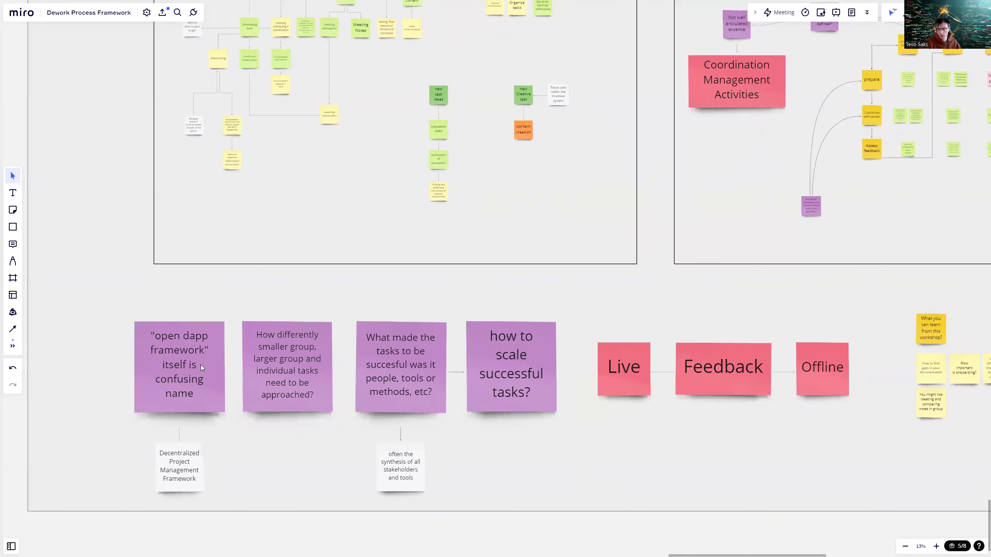
pyautogui.scroll(-1, 346, 340)
pyautogui.scroll(2, 344, 351)
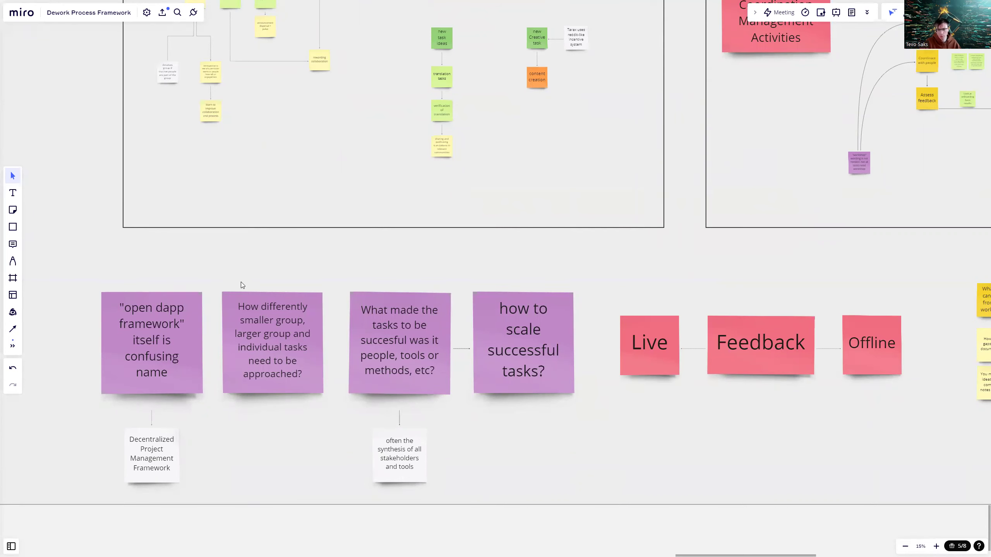
pyautogui.scroll(-1, 262, 276)
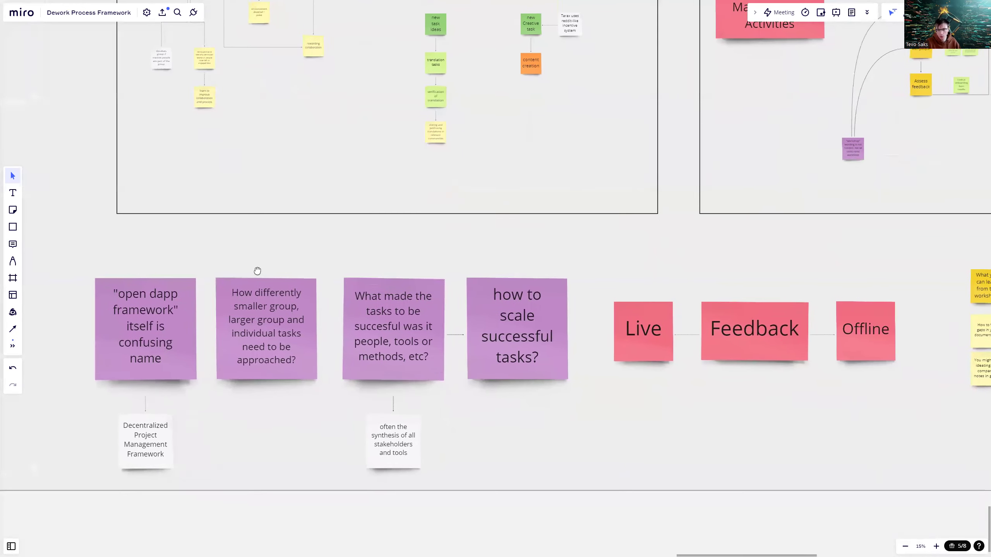
pyautogui.moveTo(347, 269); pyautogui.dragTo(310, 274)
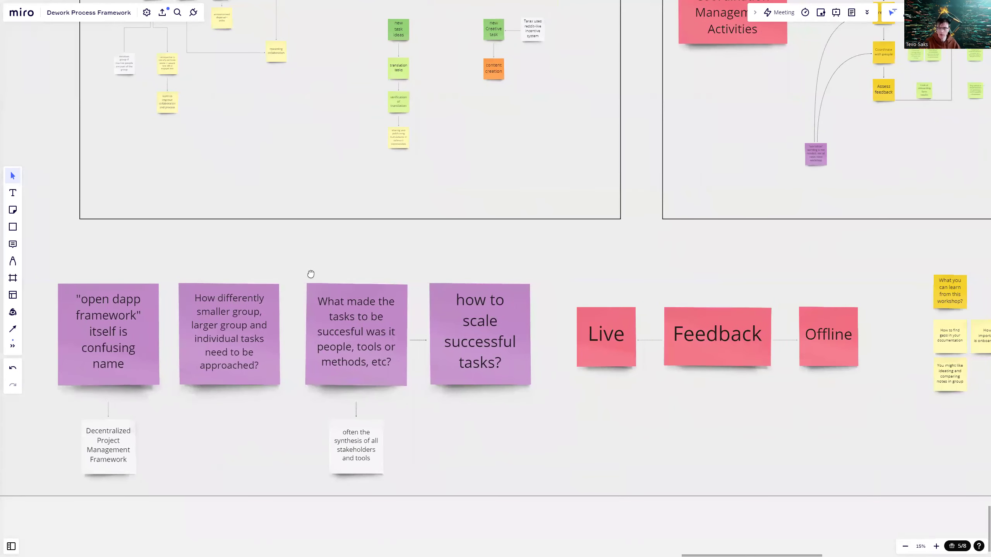
pyautogui.scroll(-3, 308, 271)
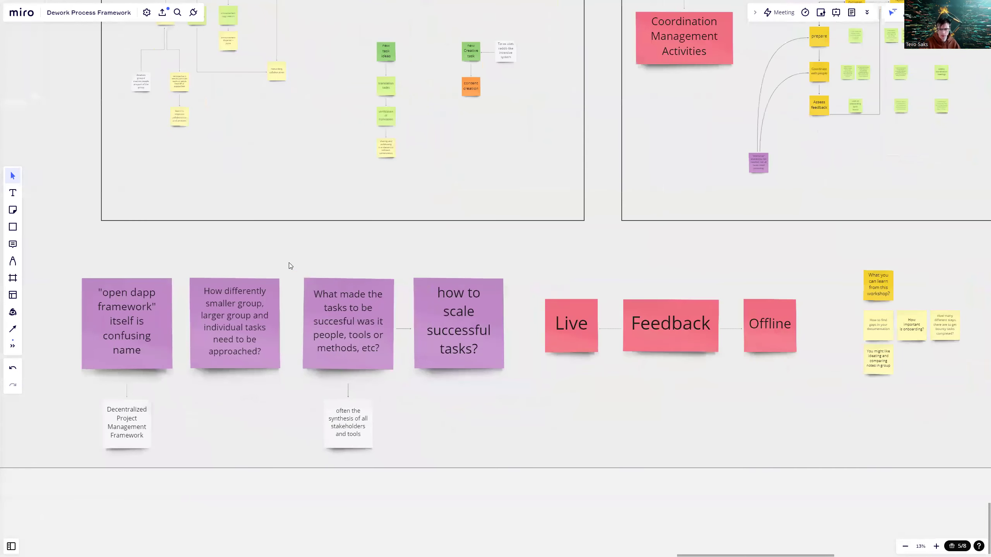
# - Select and deselect three question stickies, then pan right to the Live, Feedback and Offline stickies
pyautogui.moveTo(211, 254); pyautogui.dragTo(493, 384)
pyautogui.click(513, 380)
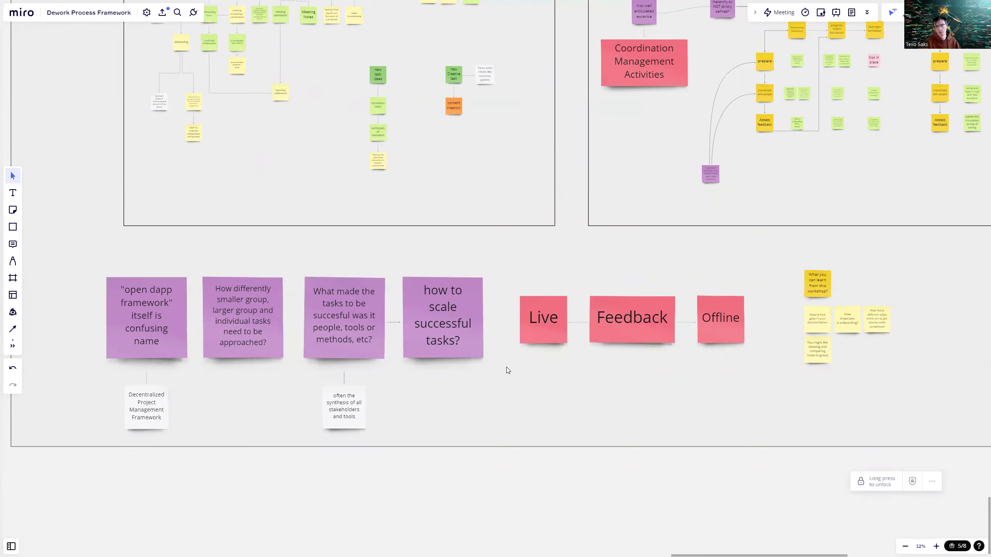
pyautogui.moveTo(562, 346); pyautogui.dragTo(356, 342)
# - Zoom in on the 'What you can learn' and 'What went well' stickies in the feedback frame
pyautogui.hscroll(10, 357, 342)
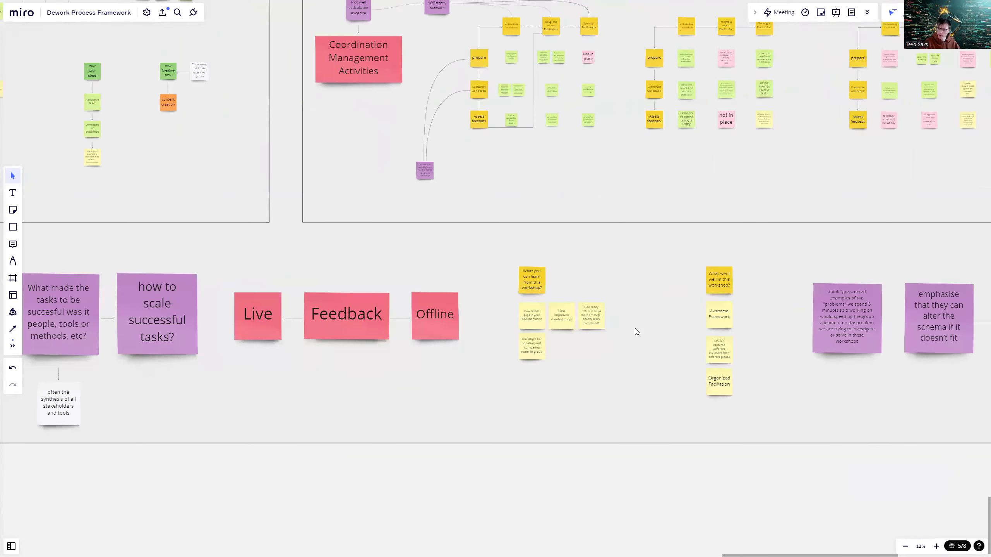
pyautogui.scroll(2, 595, 313)
pyautogui.scroll(2, 595, 313)
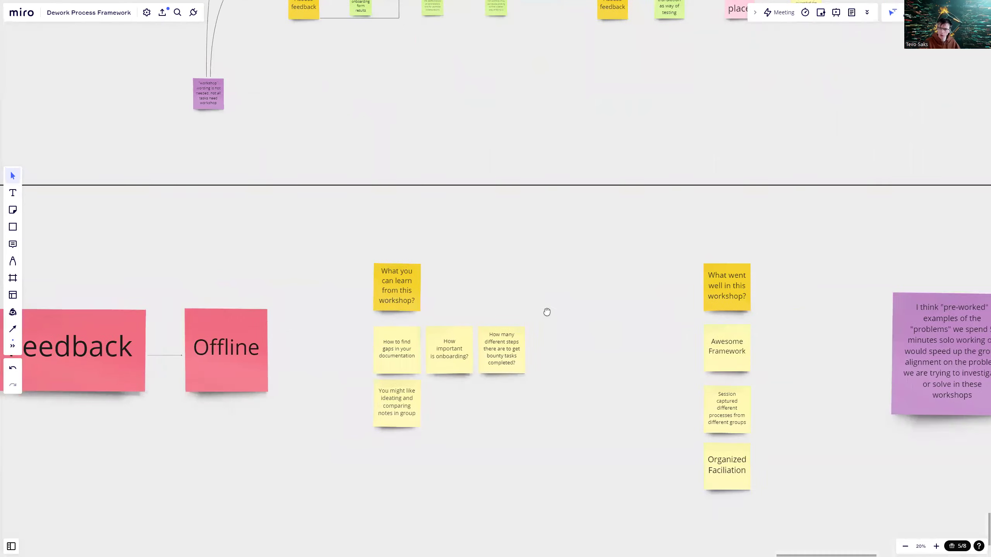
pyautogui.scroll(-3, 445, 292)
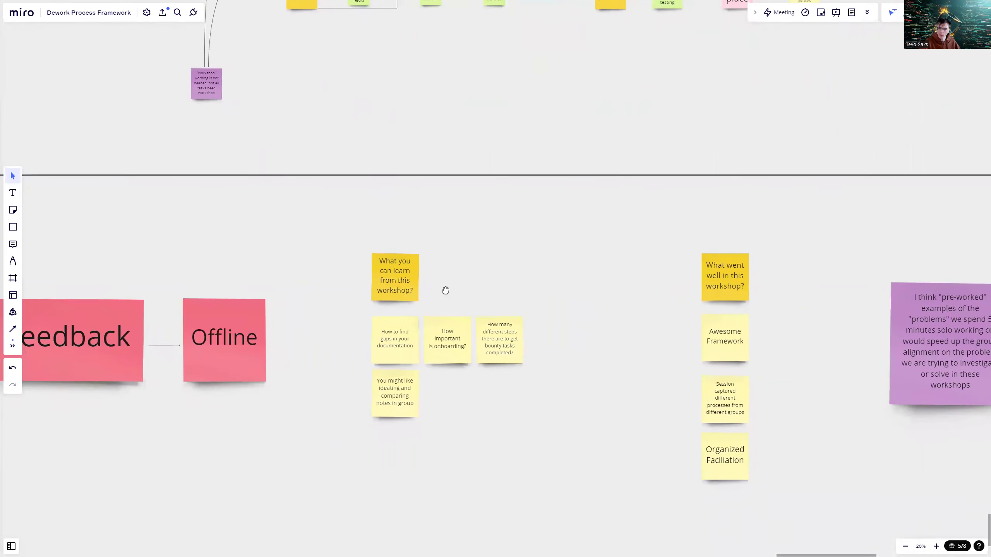
pyautogui.click(425, 287)
pyautogui.scroll(2, 426, 283)
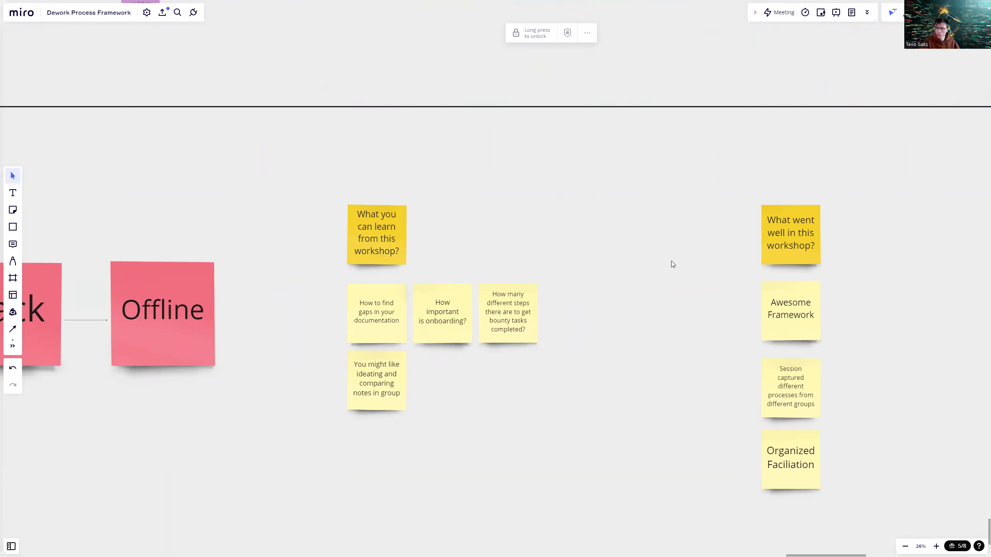
# - Pan right and zoom out to show the purple improvement suggestion stickies
pyautogui.moveTo(674, 262); pyautogui.dragTo(535, 217)
pyautogui.scroll(-1, 533, 208)
pyautogui.moveTo(635, 279); pyautogui.dragTo(617, 282)
pyautogui.scroll(1, 617, 286)
pyautogui.moveTo(712, 304); pyautogui.dragTo(314, 285)
pyautogui.scroll(-4, 646, 303)
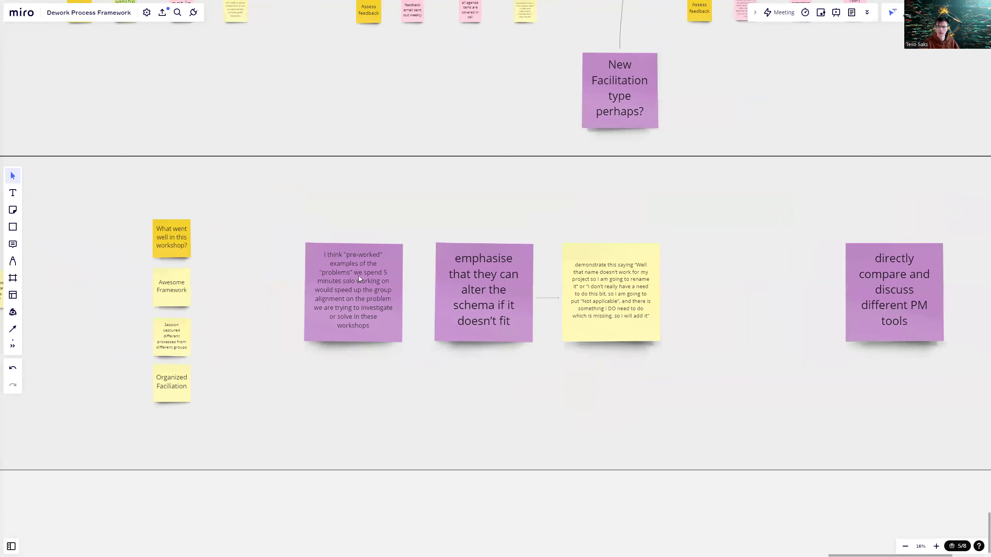
# - Zoom in on the purple suggestion stickies and centre them in the view
pyautogui.scroll(1, 359, 276)
pyautogui.click(387, 272)
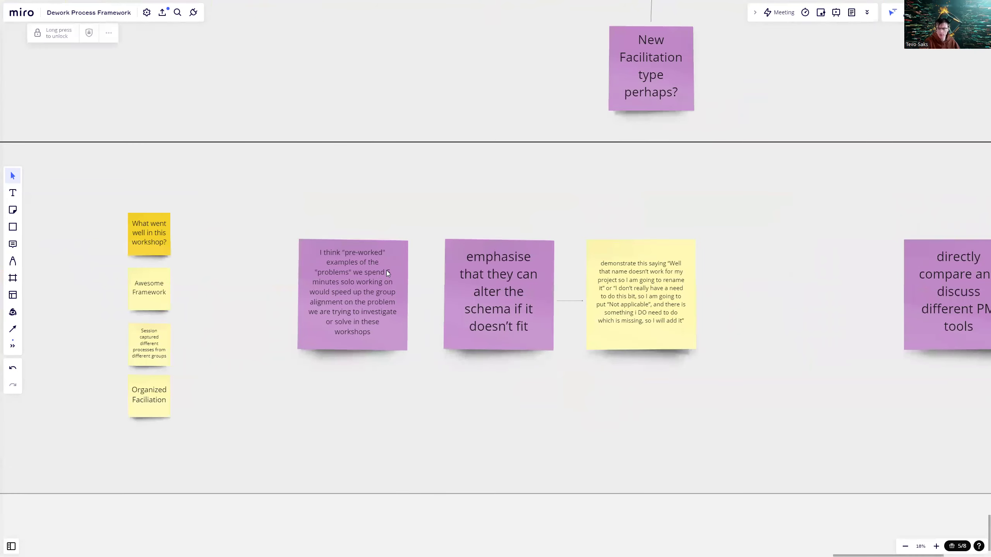
pyautogui.scroll(1, 312, 253)
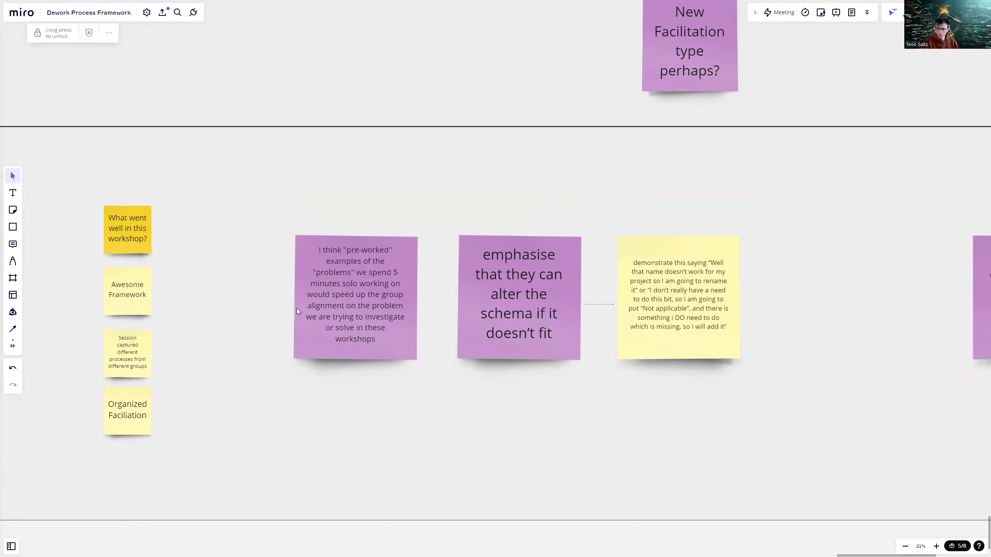
pyautogui.moveTo(267, 316); pyautogui.dragTo(260, 310)
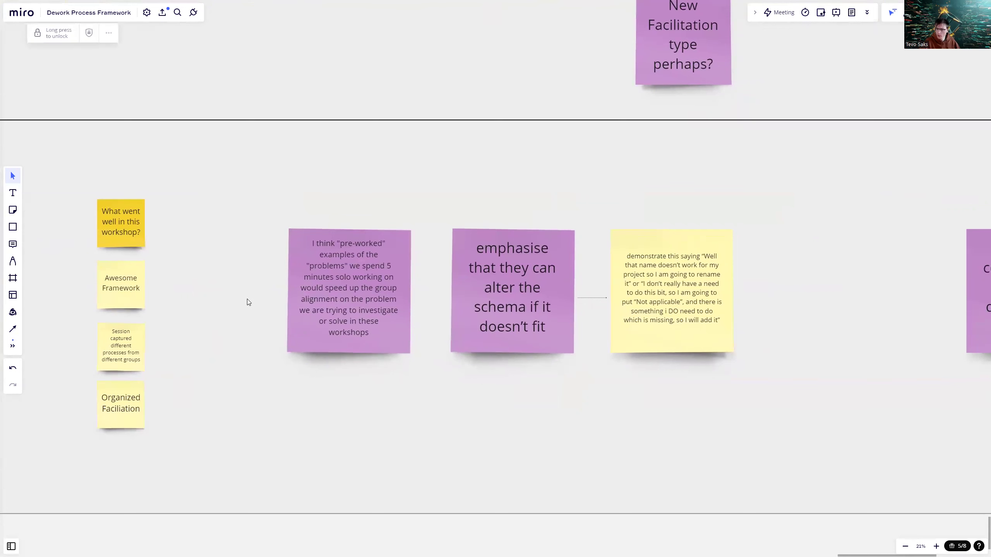
pyautogui.moveTo(191, 299); pyautogui.dragTo(256, 318)
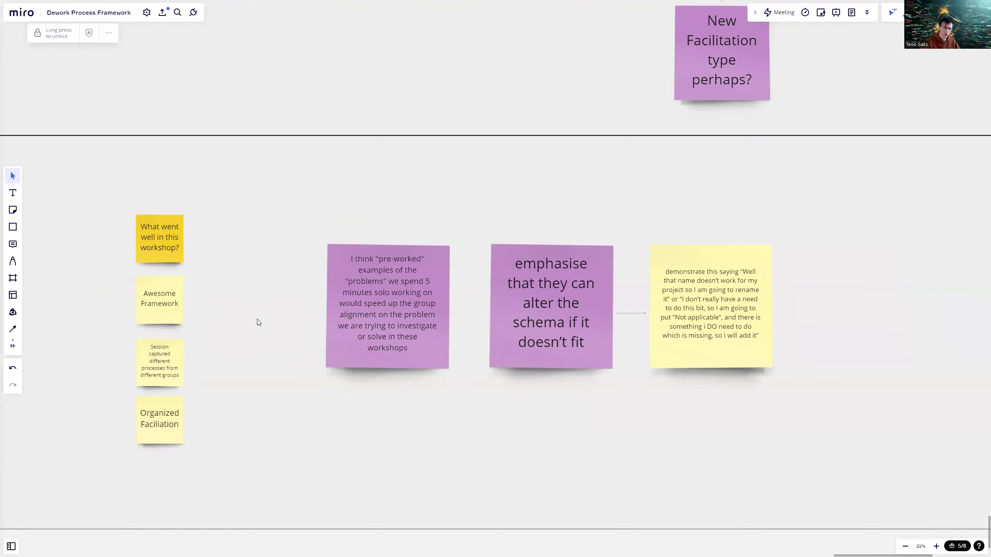
pyautogui.moveTo(260, 320); pyautogui.dragTo(248, 335)
pyautogui.moveTo(452, 418); pyautogui.dragTo(429, 426)
# - Zoom out until the framework section shows above the purple and yellow feedback notes
pyautogui.scroll(-2, 442, 420)
pyautogui.hscroll(2, 437, 418)
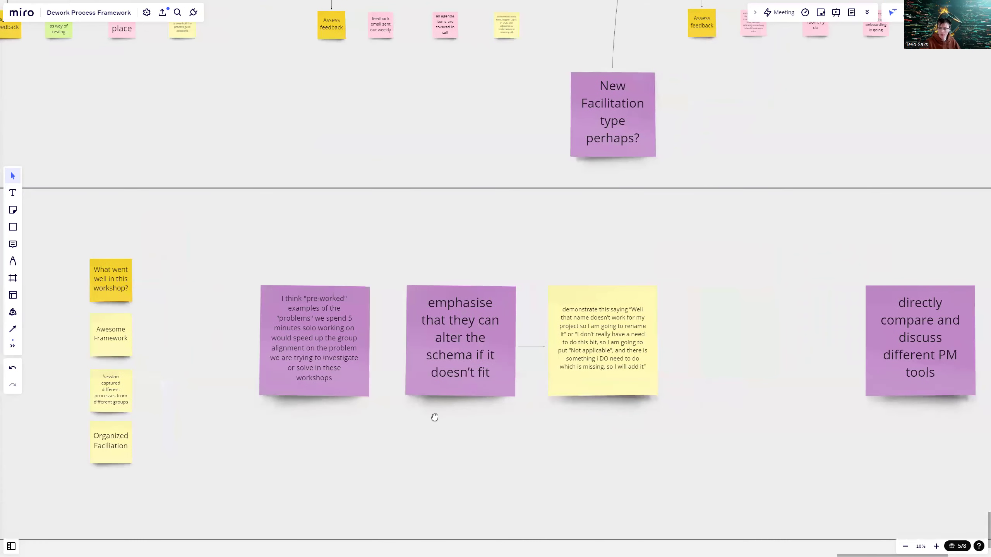
pyautogui.hscroll(2, 431, 418)
pyautogui.scroll(1, 425, 421)
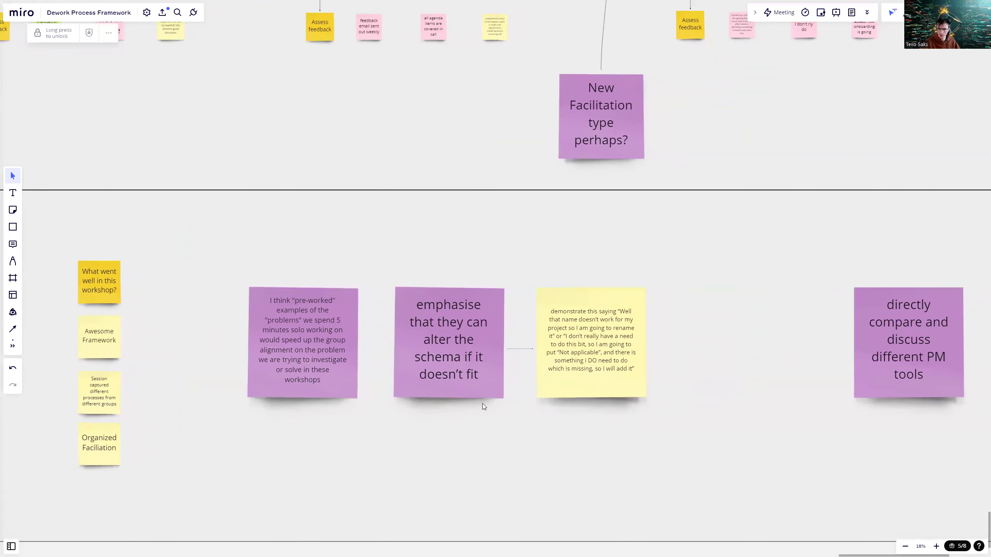
pyautogui.hscroll(2, 468, 410)
pyautogui.scroll(2, 483, 412)
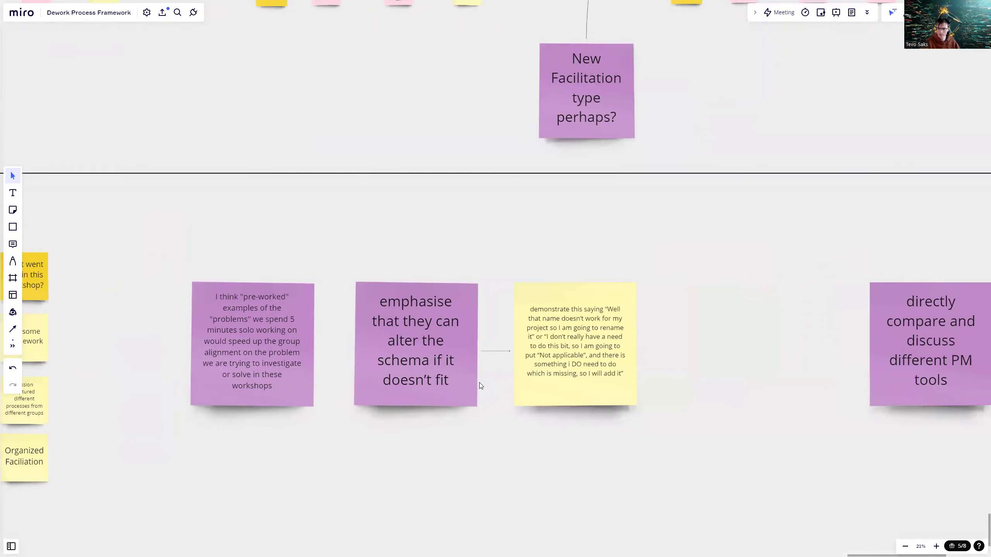
pyautogui.hscroll(-1, 473, 392)
pyautogui.click(315, 319)
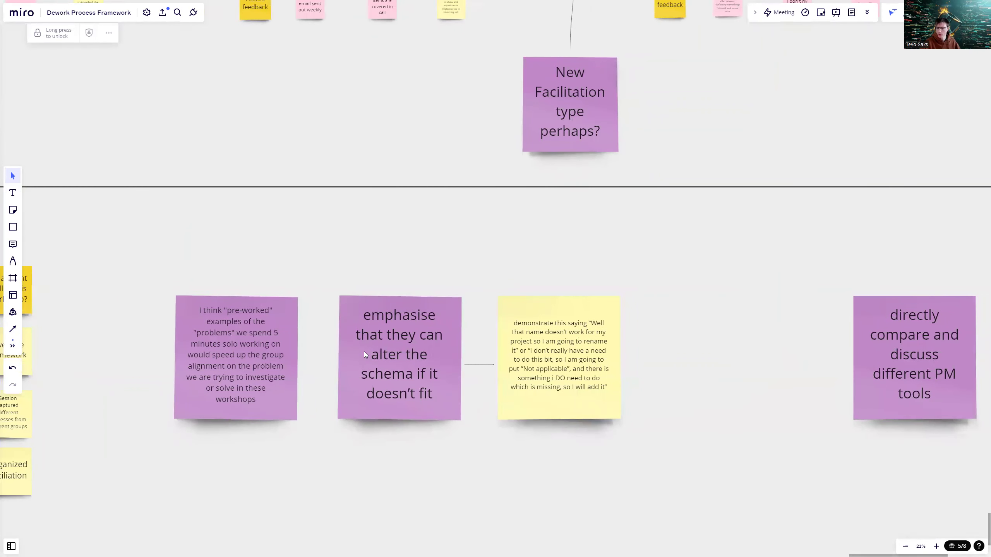
# - Zoom out and scroll left from the feedback row toward the framework frame
pyautogui.scroll(-3, 363, 351)
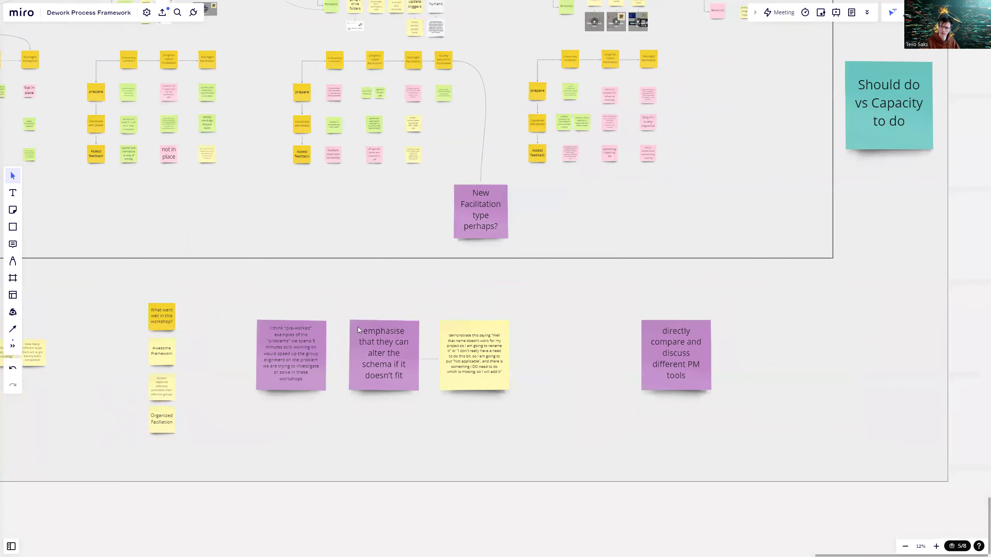
pyautogui.scroll(5, 366, 347)
pyautogui.hscroll(-3, 366, 347)
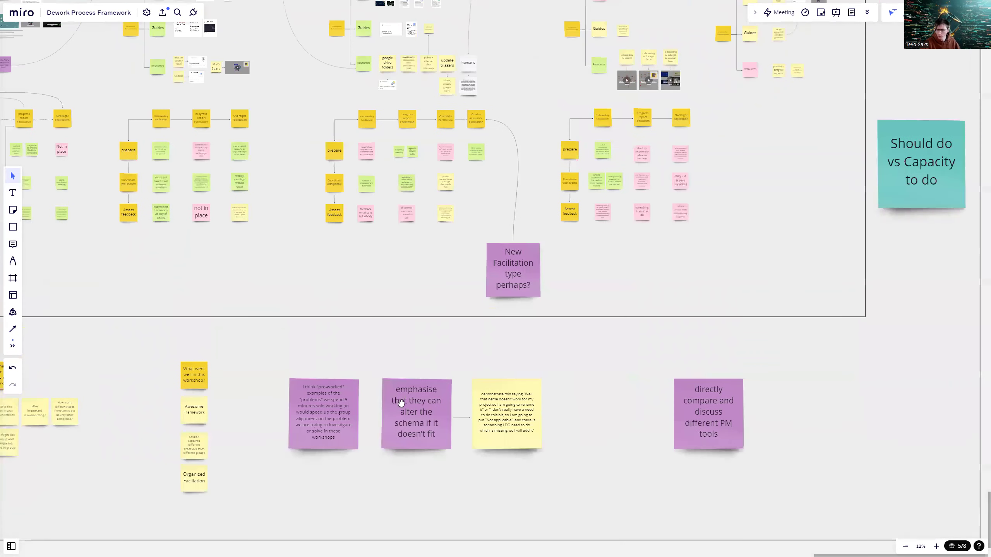
pyautogui.scroll(-2, 386, 386)
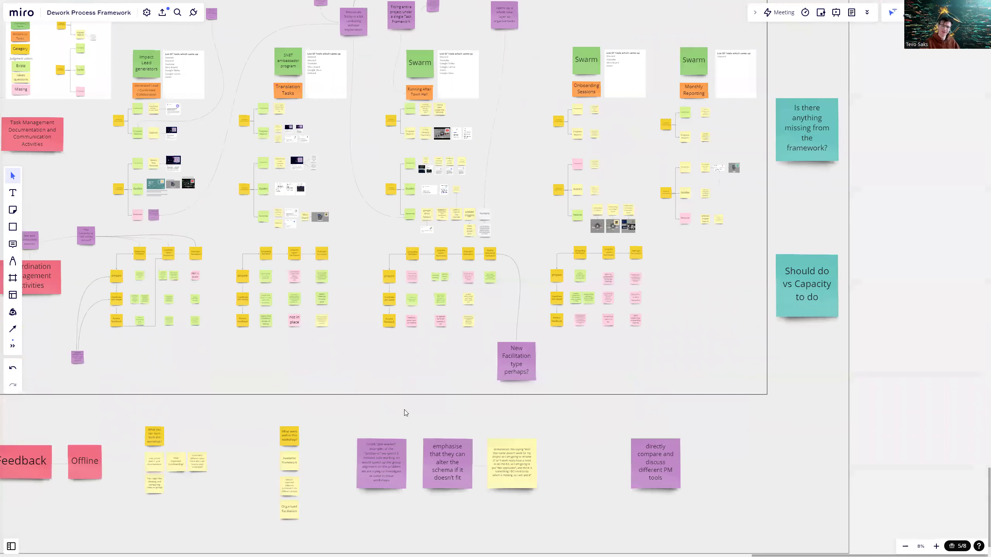
pyautogui.scroll(2, 404, 410)
pyautogui.hscroll(-1, 404, 409)
pyautogui.scroll(1, 368, 348)
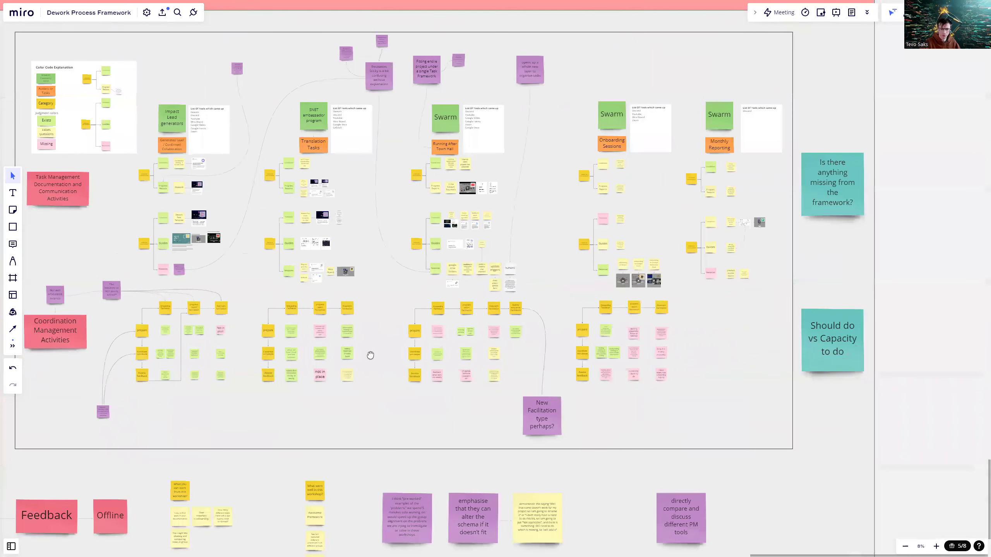
pyautogui.scroll(-2, 377, 342)
pyautogui.hscroll(-2, 377, 342)
pyautogui.scroll(-1, 401, 332)
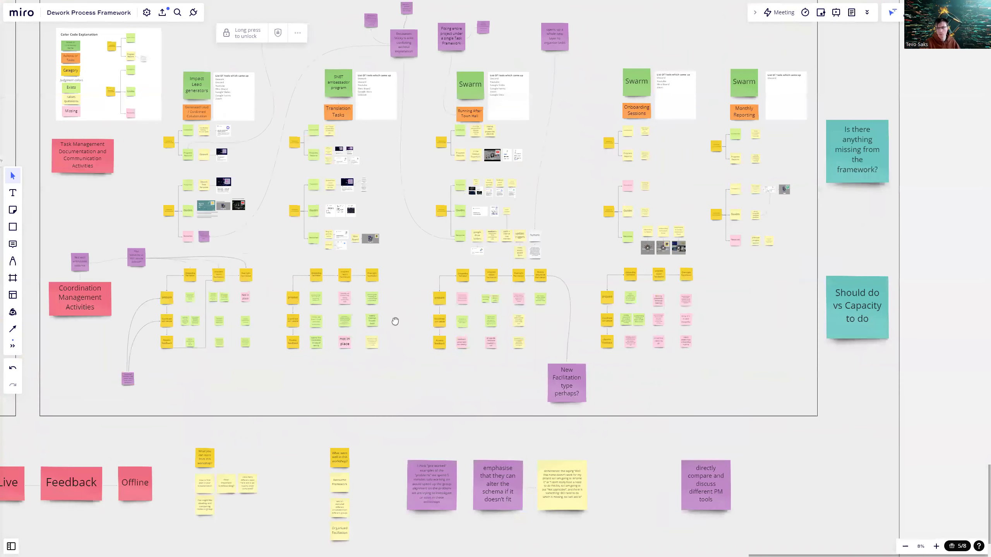
pyautogui.scroll(-2, 395, 321)
# - Scroll right and pan up until the Swarm columns and feedback notes fit on screen
pyautogui.hscroll(1, 395, 321)
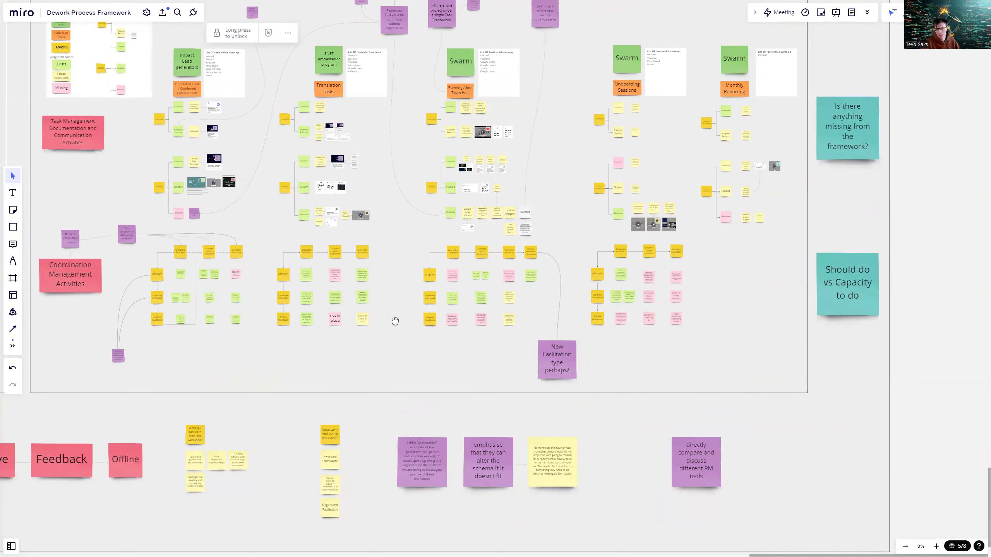
pyautogui.scroll(-1, 392, 315)
pyautogui.hscroll(1, 391, 315)
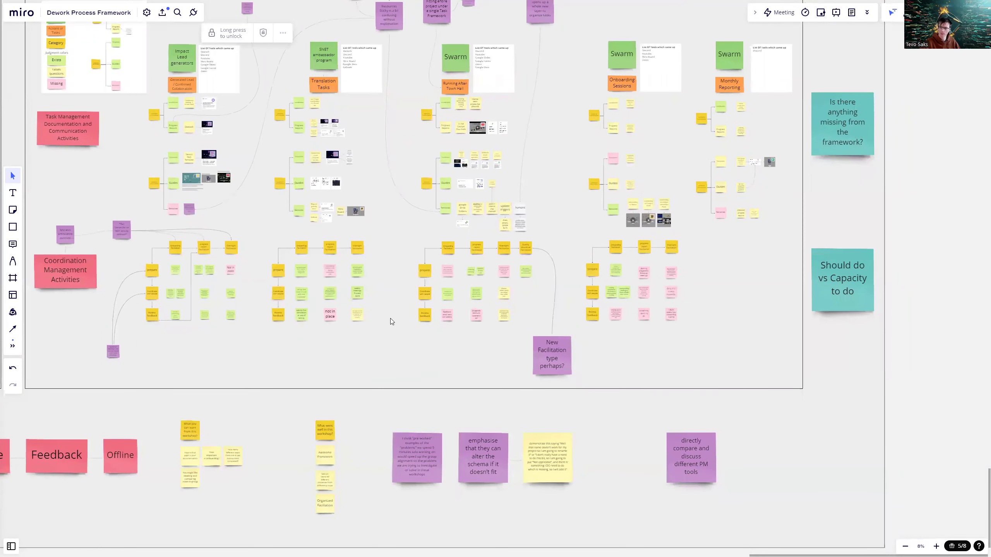
pyautogui.scroll(-2, 411, 369)
pyautogui.hscroll(2, 411, 370)
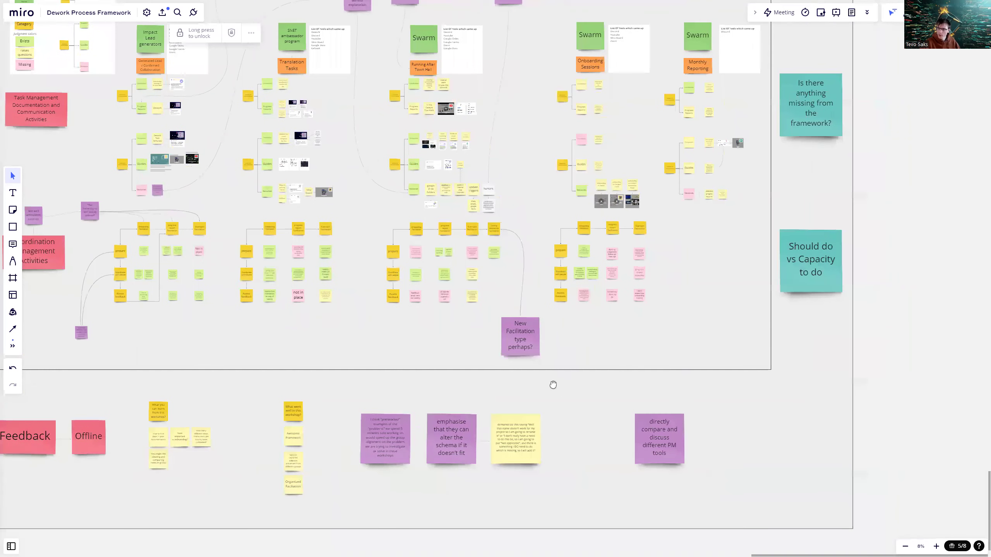
pyautogui.scroll(2, 551, 380)
pyautogui.scroll(-2, 489, 357)
pyautogui.hscroll(2, 490, 357)
pyautogui.scroll(2, 555, 381)
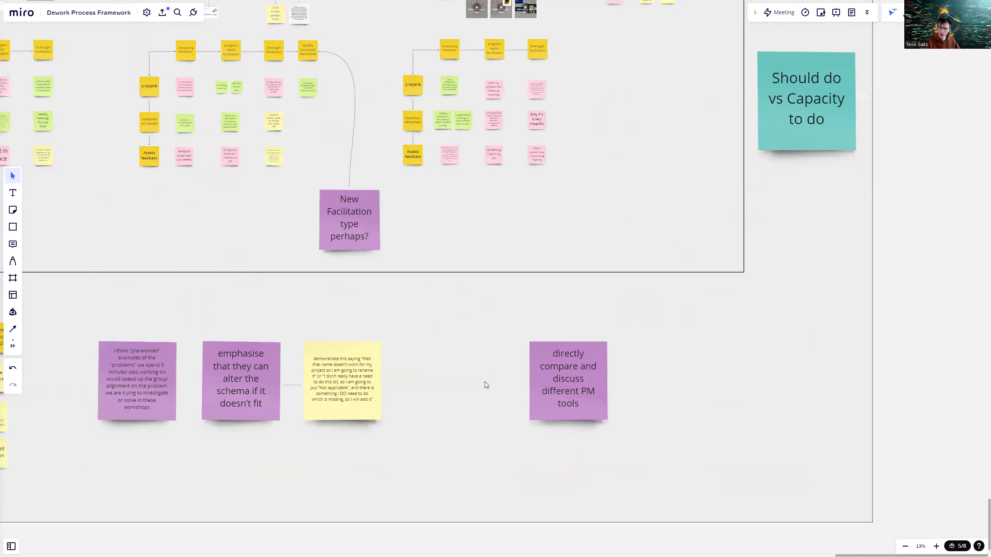
pyautogui.scroll(-4, 481, 378)
pyautogui.moveTo(336, 317); pyautogui.dragTo(346, 363)
pyautogui.moveTo(190, 137); pyautogui.dragTo(206, 149)
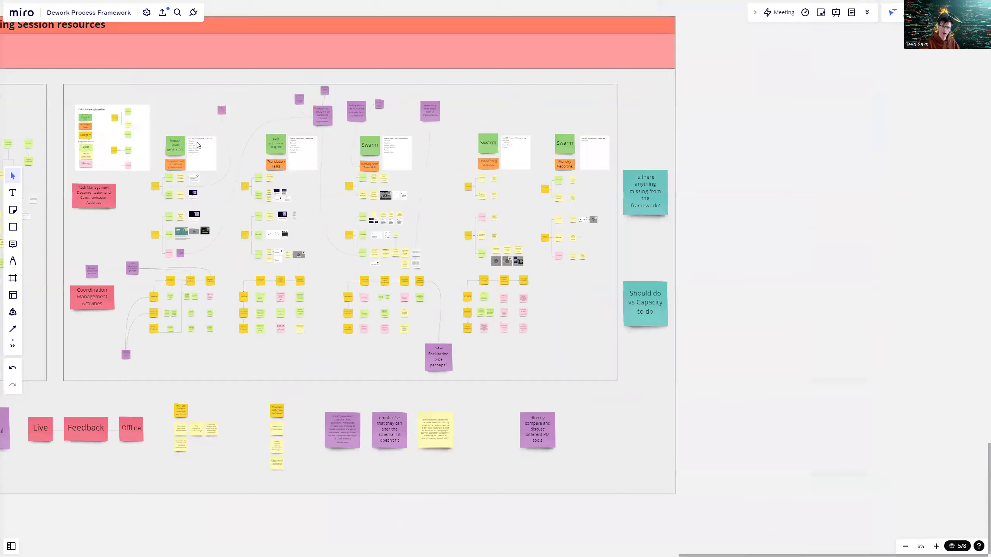
# - Zoom into the Impact Lead List Of Tools and pan across the neighbouring framework columns
pyautogui.scroll(5, 206, 142)
pyautogui.click(190, 152)
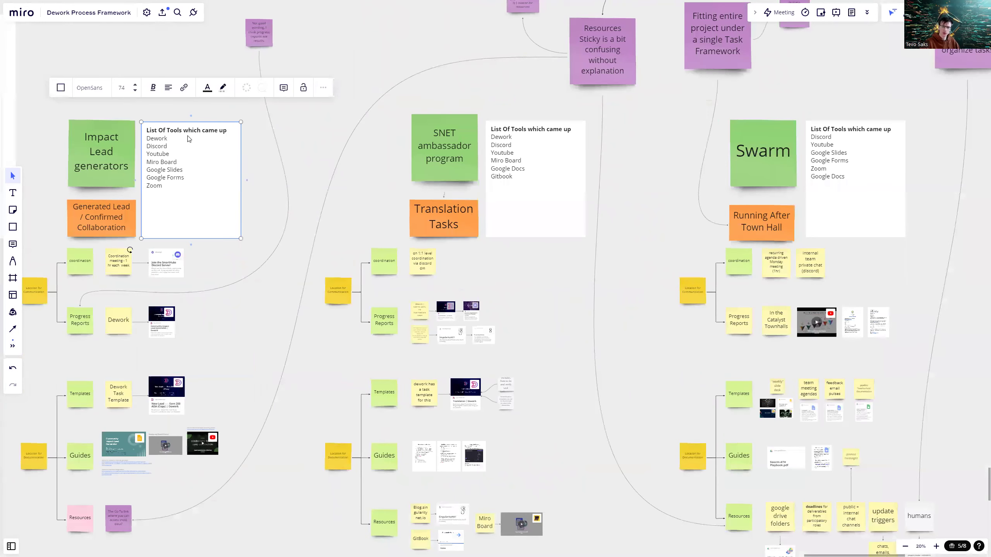
pyautogui.moveTo(618, 270); pyautogui.dragTo(286, 248)
pyautogui.moveTo(589, 172); pyautogui.dragTo(414, 198)
pyautogui.scroll(-2, 414, 199)
pyautogui.hscroll(-5, 626, 271)
pyautogui.scroll(-1, 582, 183)
pyautogui.moveTo(584, 247); pyautogui.dragTo(555, 164)
# - Zoom out to 5% and centre the whole Organizing Session resources frame
pyautogui.scroll(-1, 555, 164)
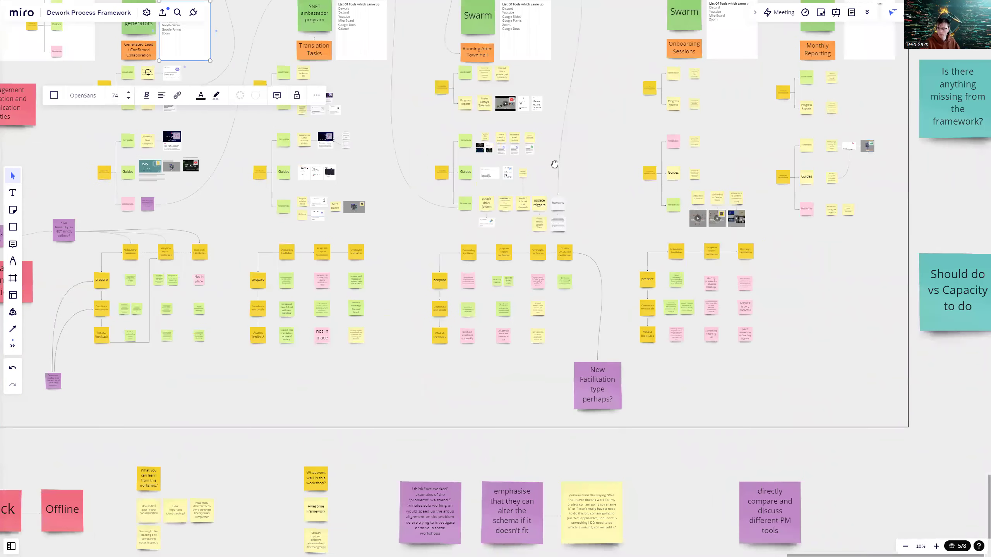
pyautogui.scroll(1, 548, 164)
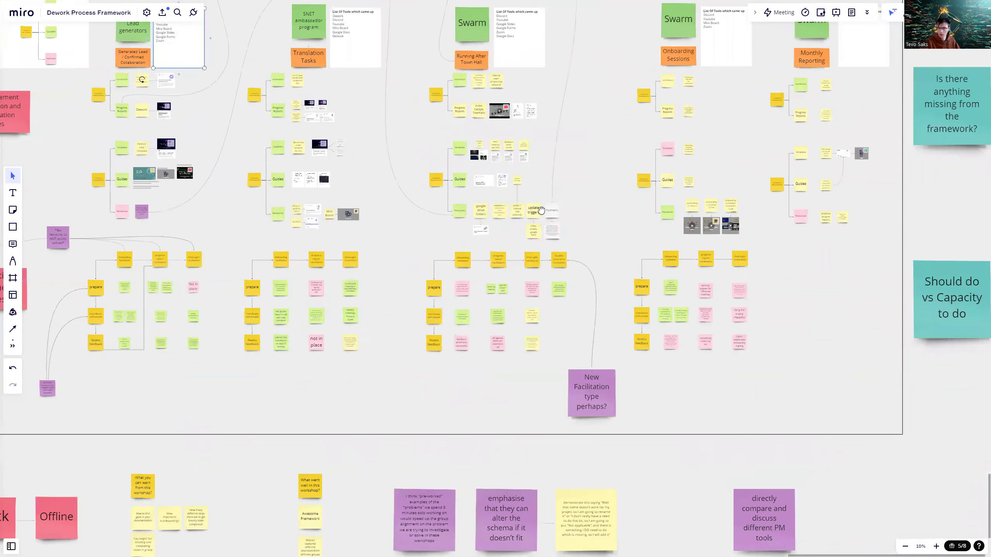
pyautogui.scroll(4, 544, 164)
pyautogui.scroll(-3, 542, 165)
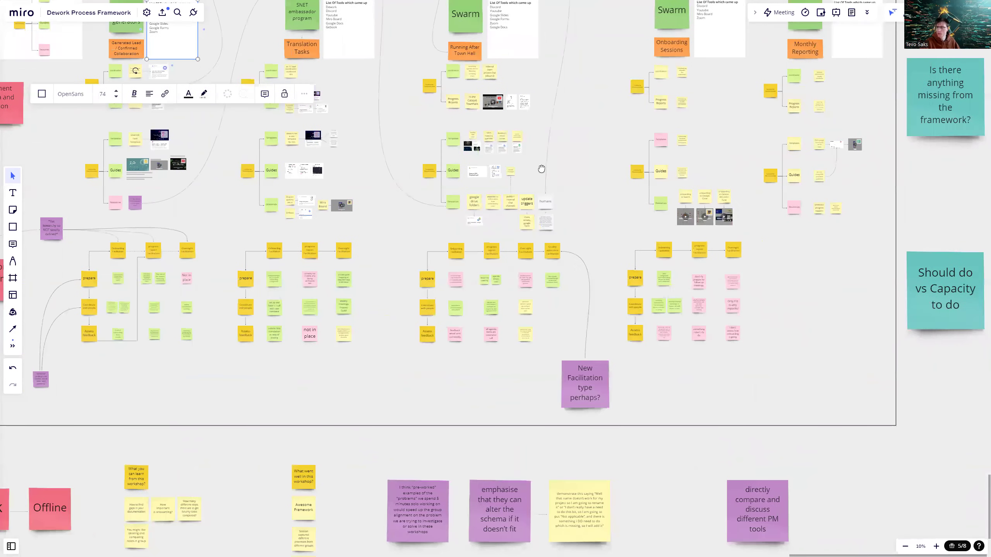
pyautogui.scroll(3, 546, 175)
pyautogui.scroll(-2, 546, 175)
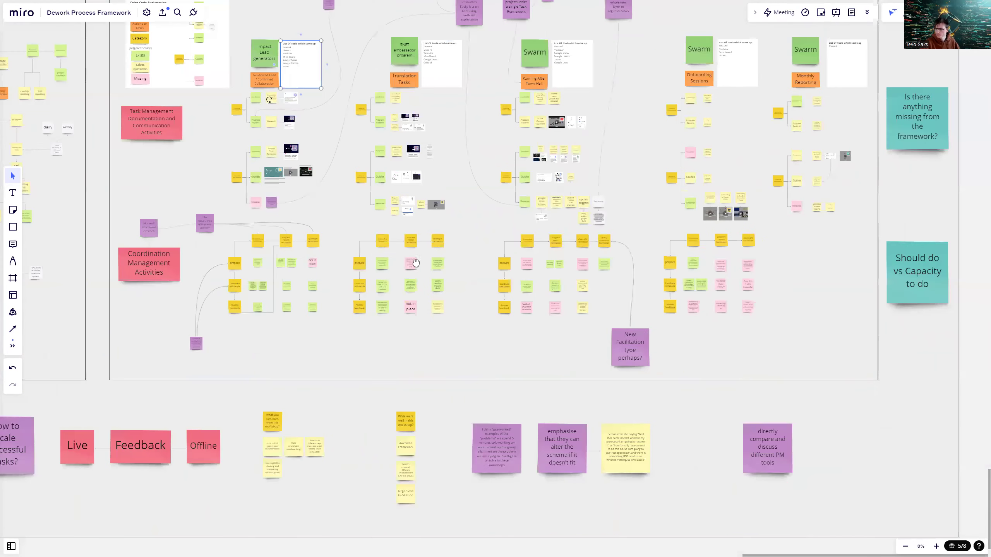
pyautogui.scroll(-3, 472, 267)
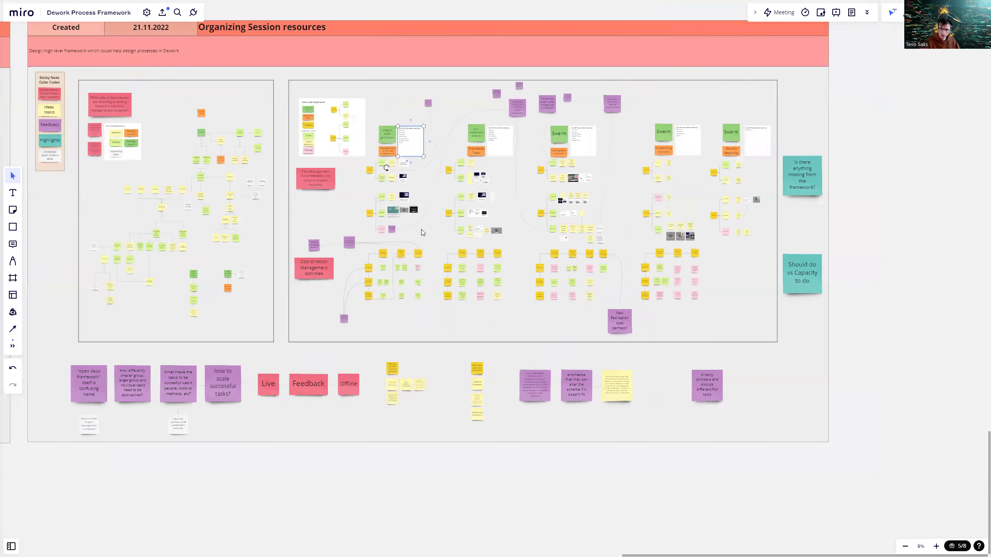
pyautogui.click(421, 229)
pyautogui.moveTo(429, 228); pyautogui.dragTo(450, 266)
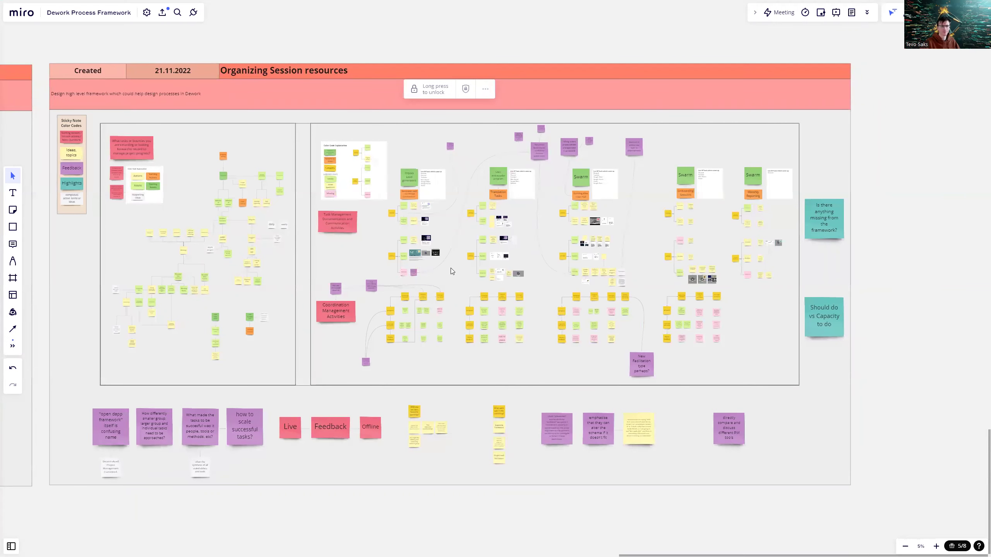